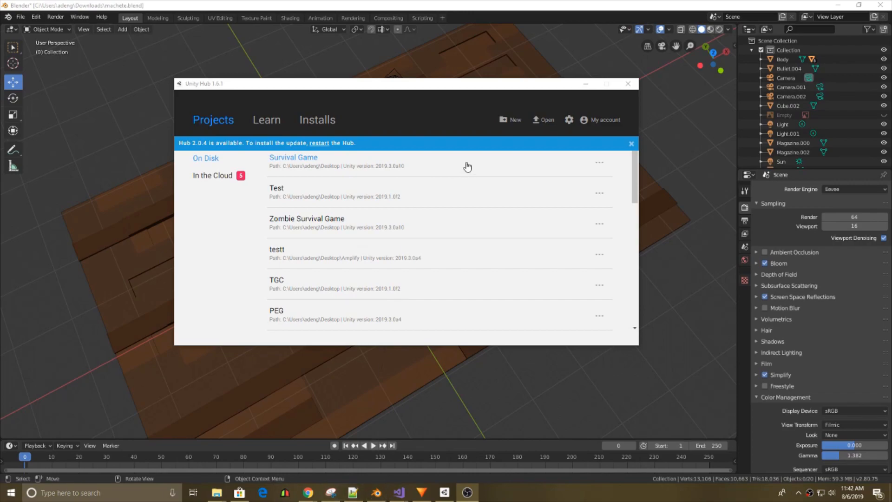
# Check the installed Unity versions in Unity Hub and view the Glock 18 table model in Blender.
pyautogui.click(329, 122)
pyautogui.click(329, 122)
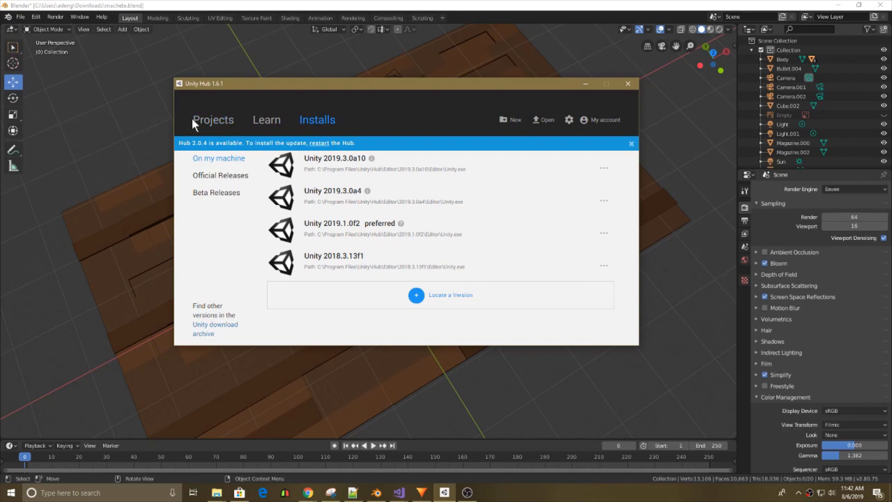
pyautogui.click(214, 115)
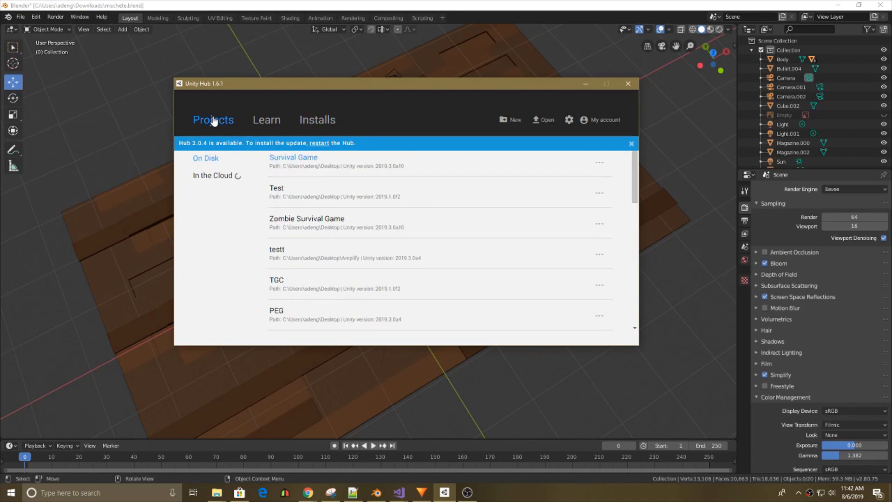
pyautogui.click(589, 83)
pyautogui.moveTo(434, 202); pyautogui.dragTo(453, 437, button='middle')
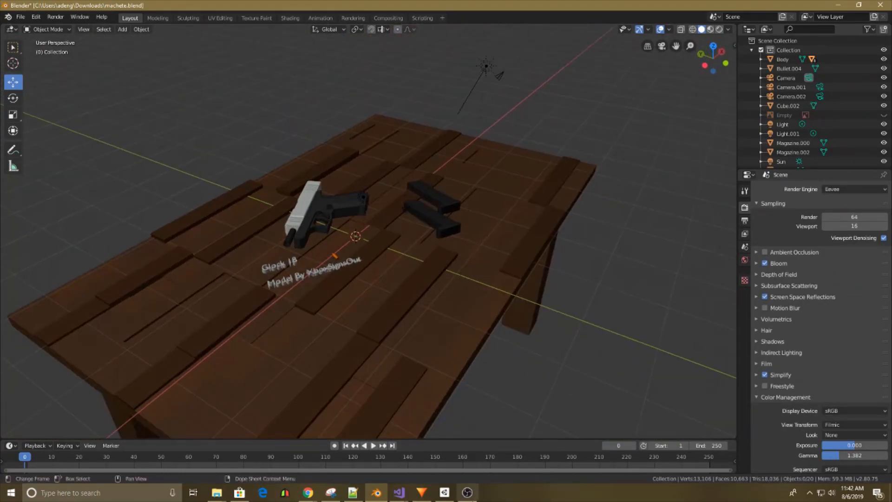
# Switch to Unity Hub and create a 3D project named "Youtube Survival" with Unity version 2019.3.0a10.
pyautogui.click(449, 496)
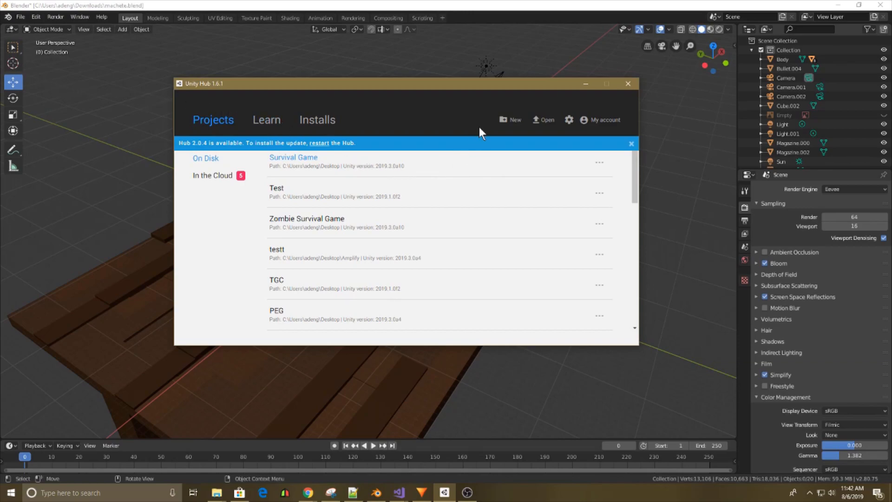
pyautogui.click(510, 120)
pyautogui.moveTo(354, 191); pyautogui.dragTo(197, 187)
pyautogui.moveTo(356, 187); pyautogui.dragTo(162, 186)
pyautogui.write('Toutube Surviva')
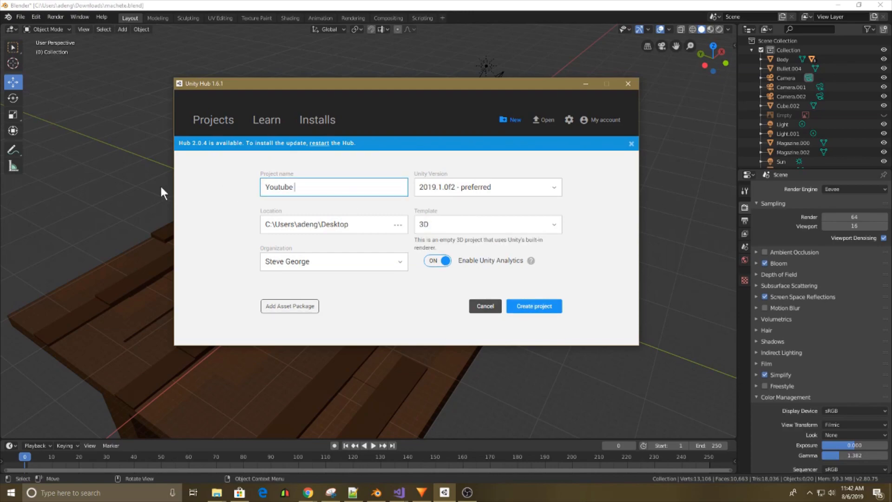
pyautogui.write('l')
pyautogui.click(488, 188)
pyautogui.click(442, 185)
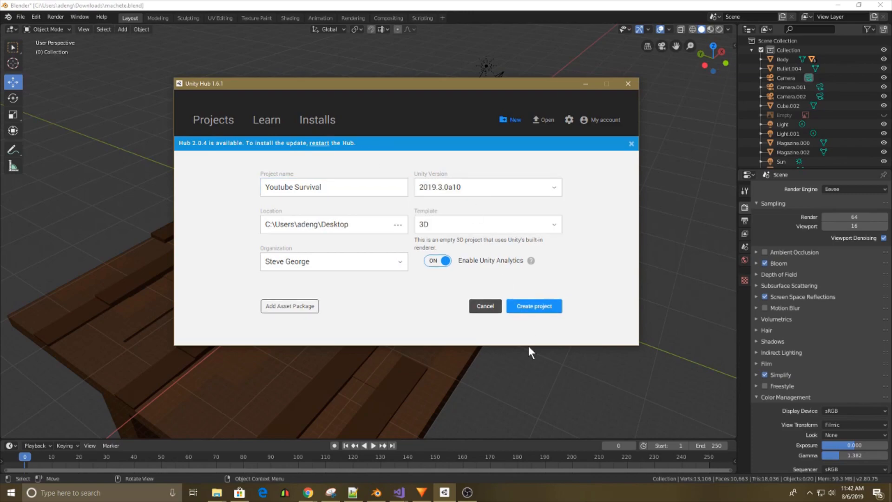
pyautogui.click(531, 309)
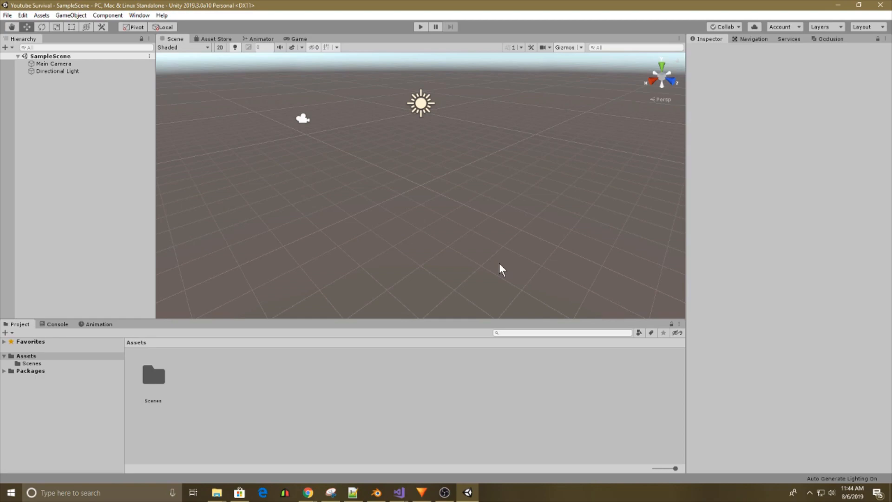
# Create a folder named "Game" in the project's Assets folder.
pyautogui.click(251, 407)
pyautogui.rightClick(251, 407)
pyautogui.moveTo(279, 172)
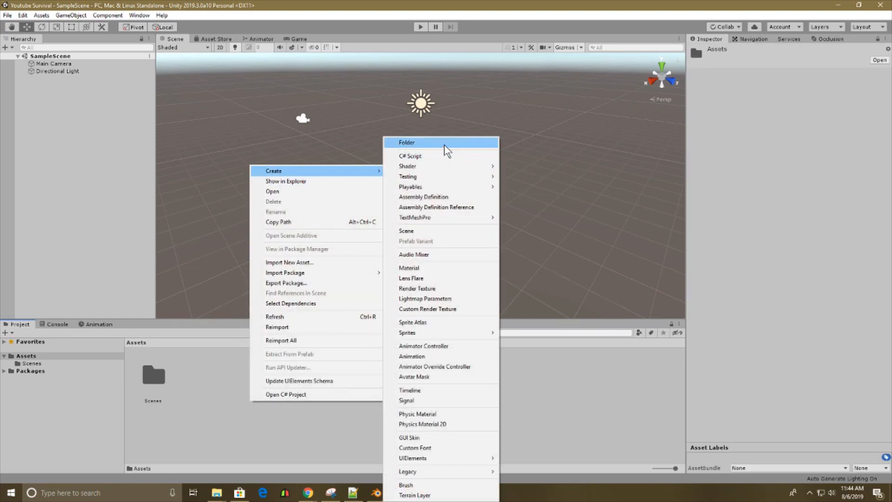
pyautogui.click(442, 146)
pyautogui.write('Game')
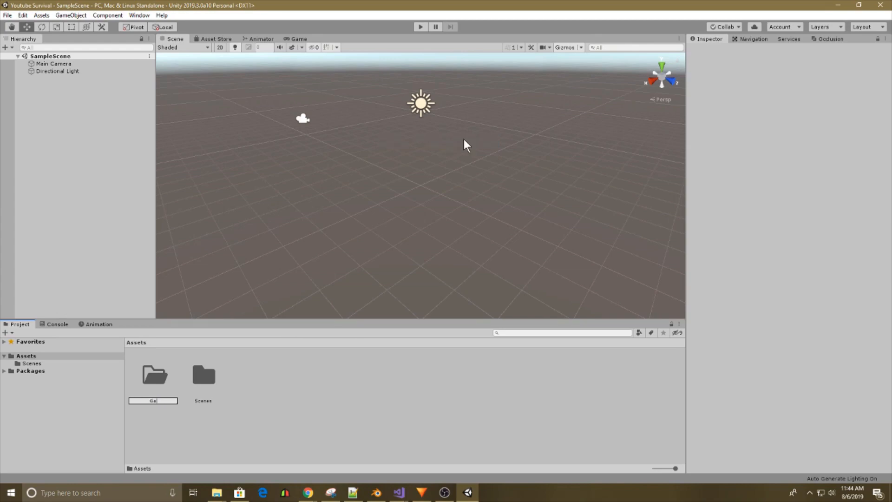
pyautogui.press('Return')
# Open the Game folder and create a subfolder named "Scripts" in it.
pyautogui.doubleClick(147, 379)
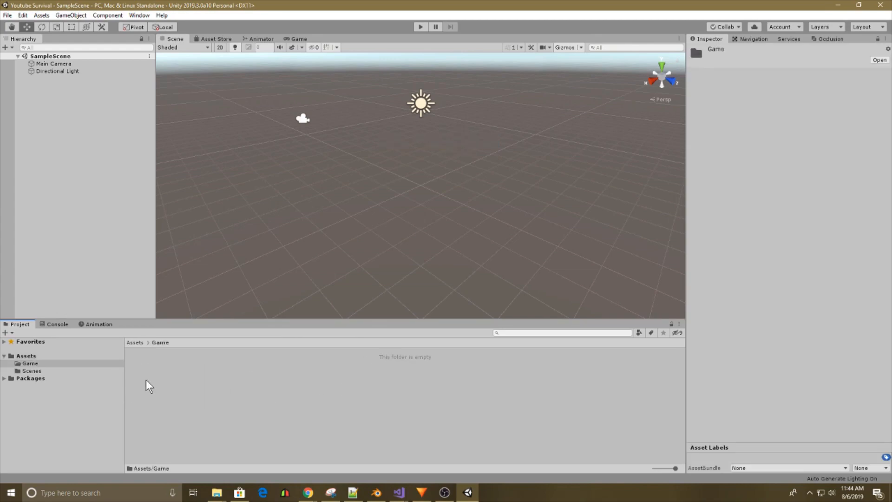
pyautogui.rightClick(146, 380)
pyautogui.moveTo(186, 149)
pyautogui.click(311, 143)
pyautogui.write('Scripts')
pyautogui.press('Return')
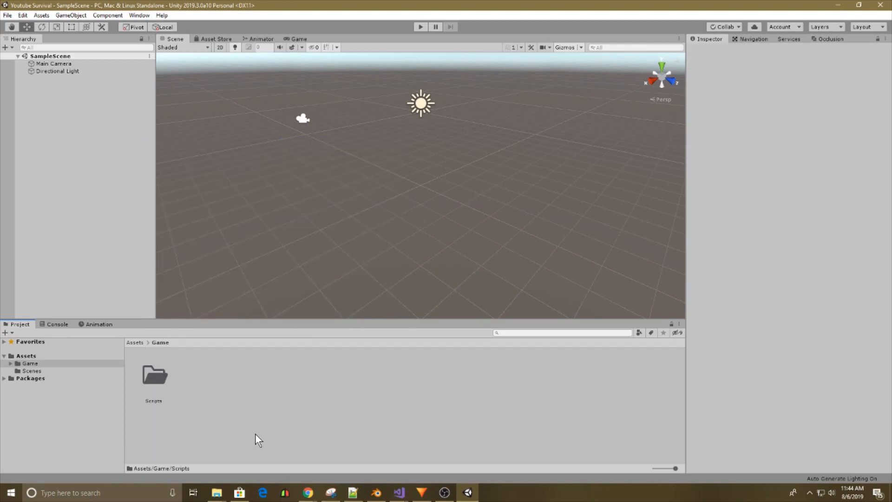
# Create a subfolder named "Scenes" in the Game folder.
pyautogui.rightClick(255, 438)
pyautogui.moveTo(277, 192)
pyautogui.click(429, 142)
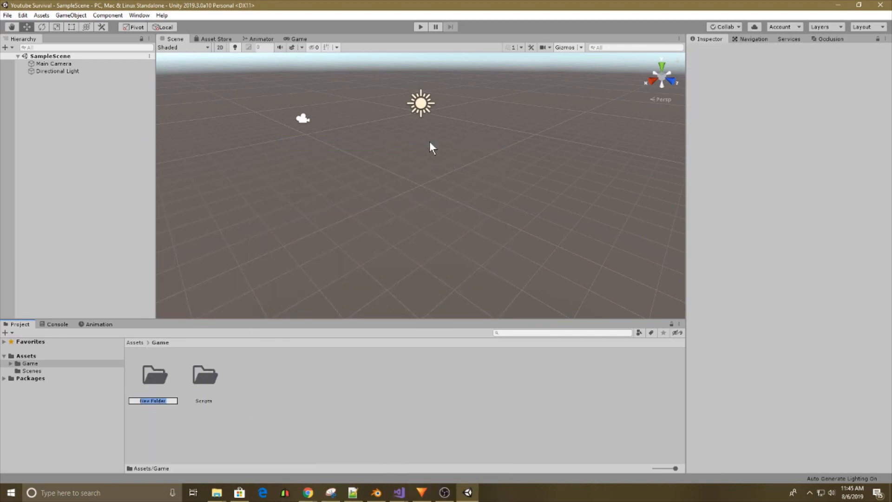
pyautogui.write('Scenes')
pyautogui.press('Return')
# Create a subfolder named "Models" in the Game folder.
pyautogui.rightClick(331, 389)
pyautogui.moveTo(430, 156)
pyautogui.click(503, 142)
pyautogui.write('Models')
pyautogui.press('Return')
# Create a subfolder named "Materials" in the Game folder.
pyautogui.rightClick(403, 382)
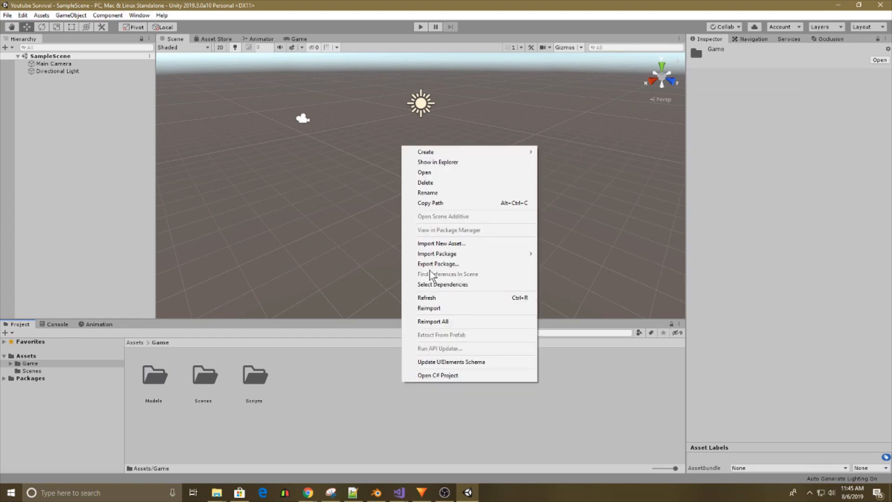
pyautogui.moveTo(432, 153)
pyautogui.click(609, 142)
pyautogui.write('Ma')
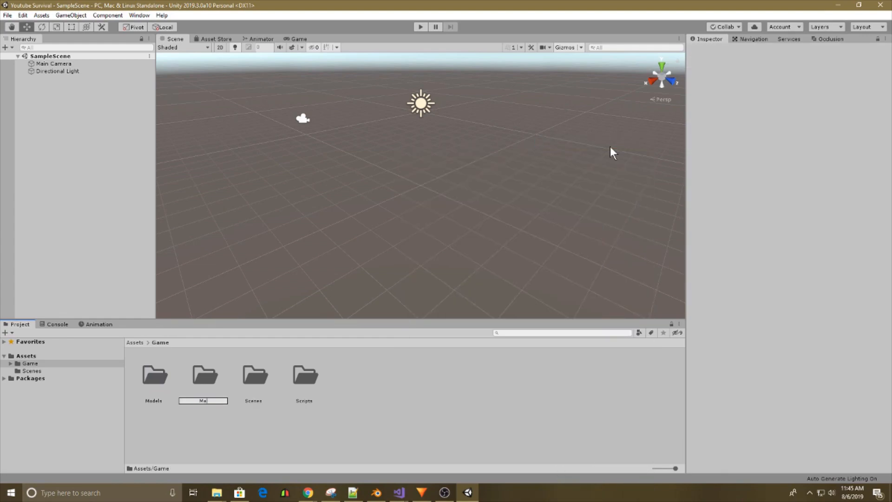
pyautogui.write('terials')
pyautogui.press('Return')
# Create a subfolder named "Prefabs" in the Game folder.
pyautogui.rightClick(382, 406)
pyautogui.moveTo(419, 176)
pyautogui.click(564, 140)
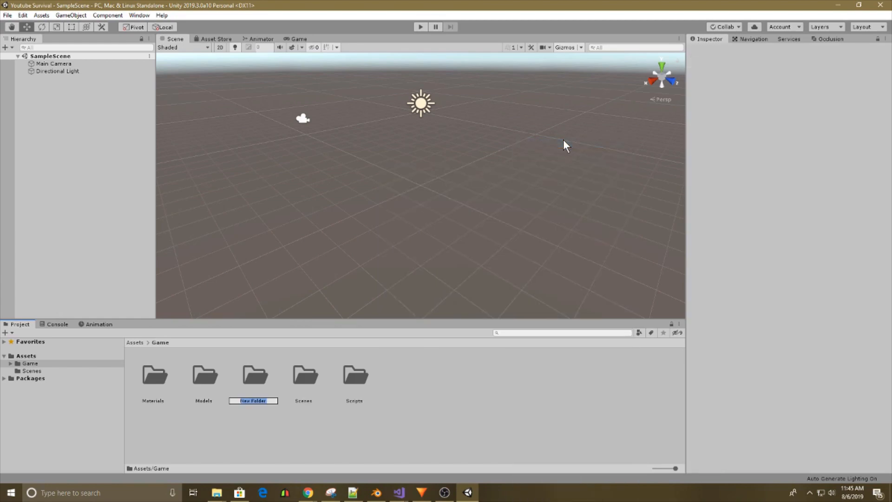
pyautogui.write('Prefabs')
pyautogui.press('Return')
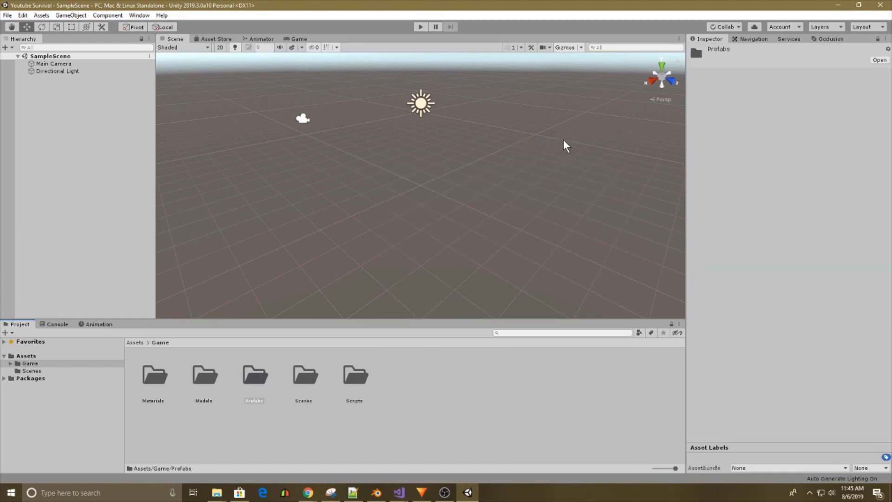
# Create a subfolder named "Animations" in the Game folder.
pyautogui.rightClick(522, 427)
pyautogui.moveTo(579, 184)
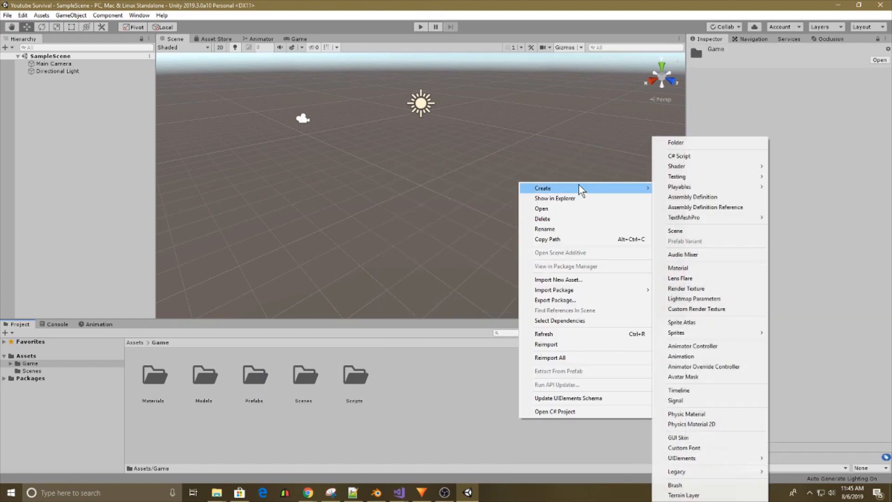
pyautogui.click(712, 141)
pyautogui.write('Animations')
pyautogui.press('Return')
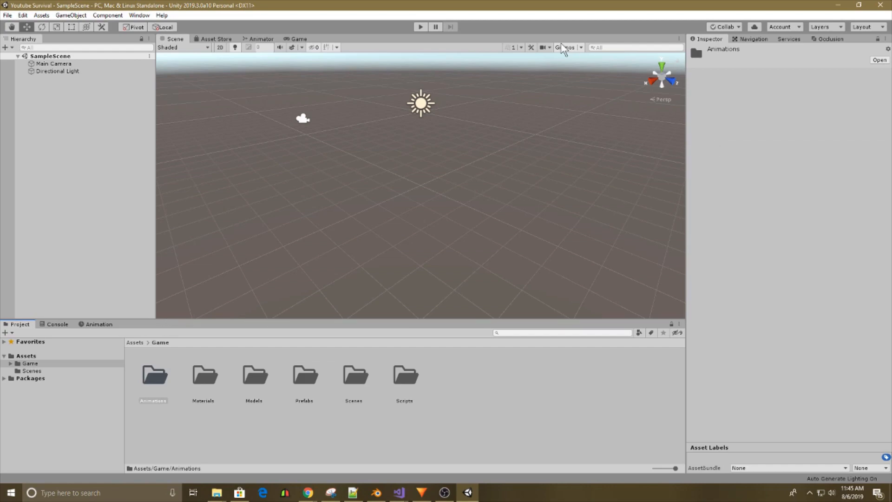
# Open the project's Models folder, switch to File Explorer at Downloads and move that window off the Unity screen.
pyautogui.doubleClick(261, 374)
pyautogui.click(215, 497)
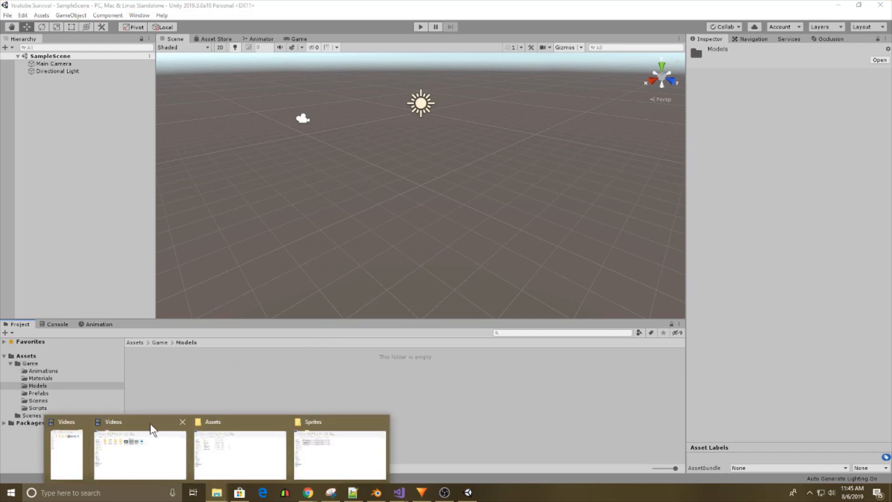
pyautogui.click(323, 352)
pyautogui.click(217, 494)
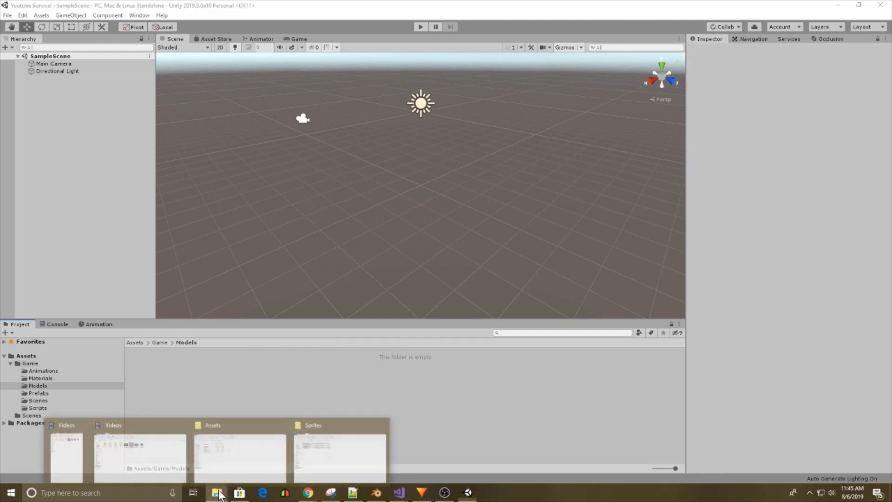
pyautogui.click(175, 468)
pyautogui.click(32, 116)
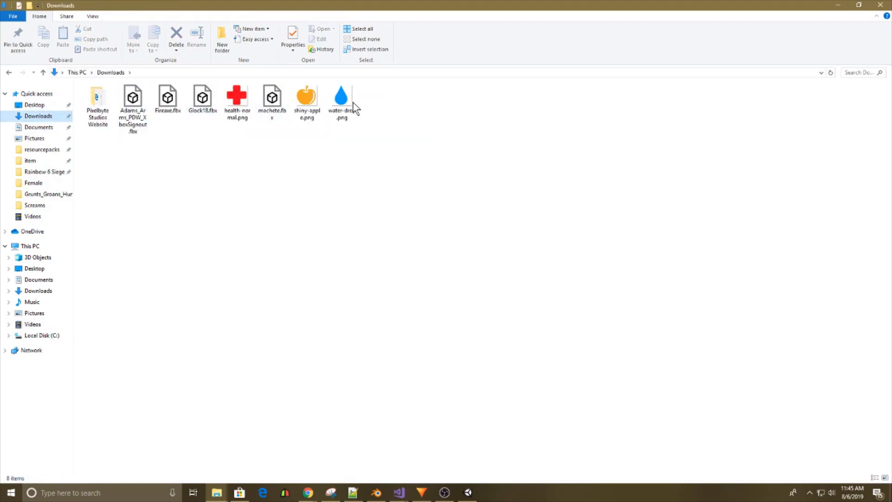
pyautogui.moveTo(612, 2); pyautogui.dragTo(0, 192)
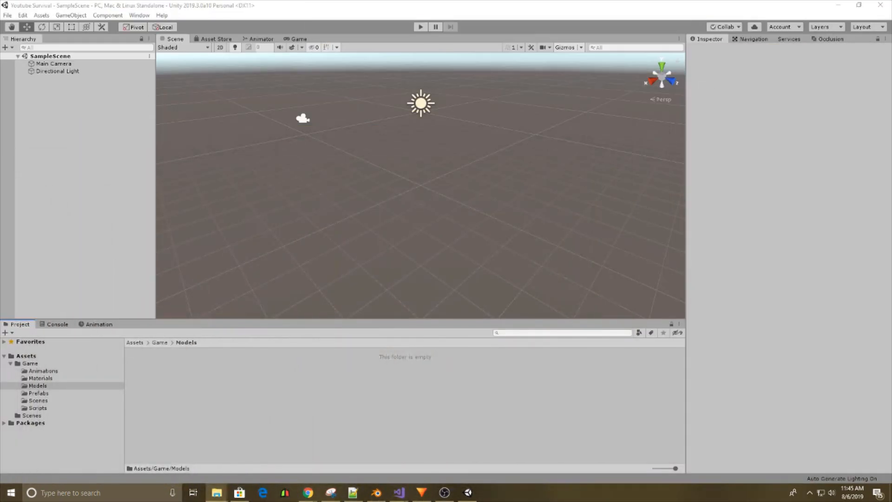
# Show the project's Models folder in File Explorer and paste Fireaxe.fbx, Glock18.fbx and machete.fbx into it.
pyautogui.rightClick(270, 384)
pyautogui.click(305, 164)
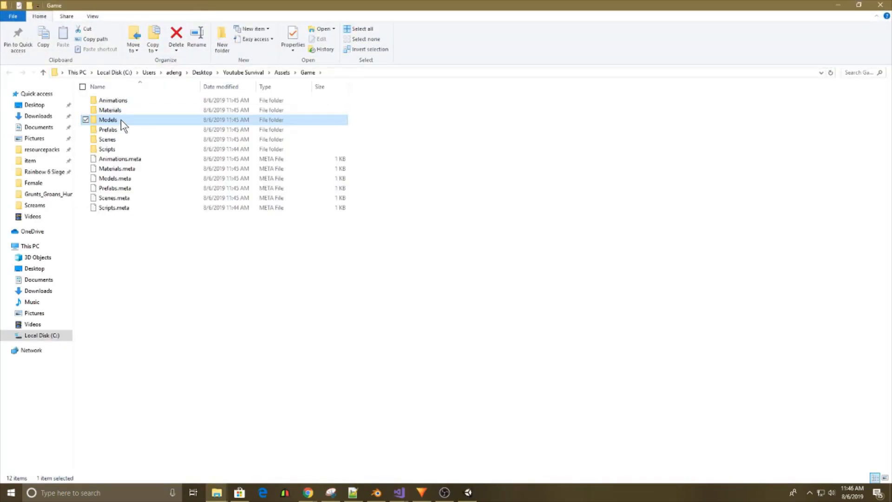
pyautogui.doubleClick(121, 119)
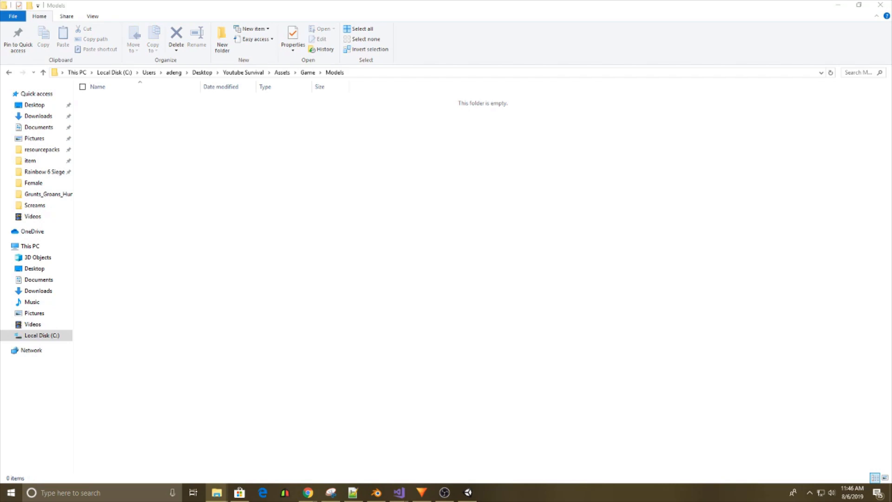
pyautogui.click(320, 190)
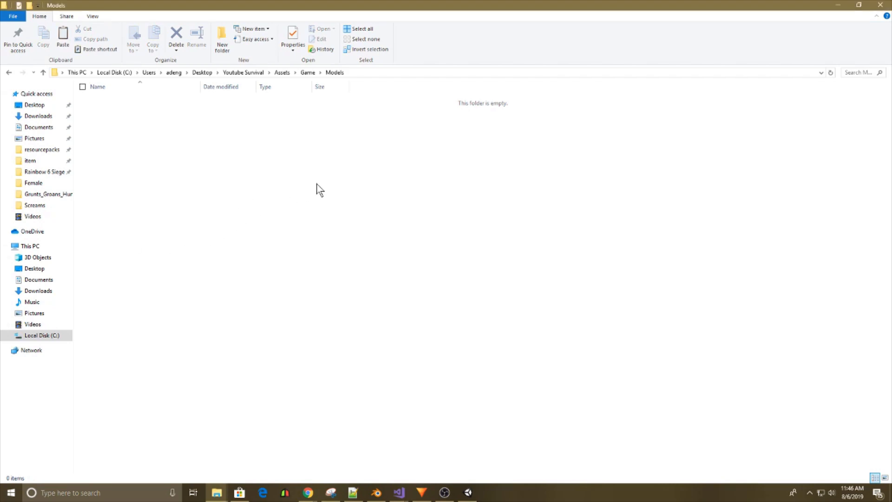
pyautogui.hotkey('ctrl', 'v')
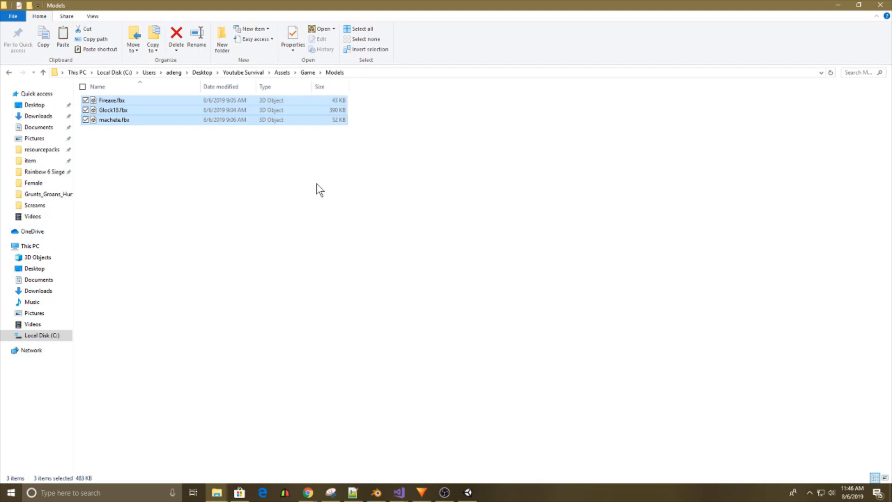
pyautogui.click(325, 208)
# Switch back to Unity and examine the imported machete, Fireaxe and Glock18 models.
pyautogui.click(468, 492)
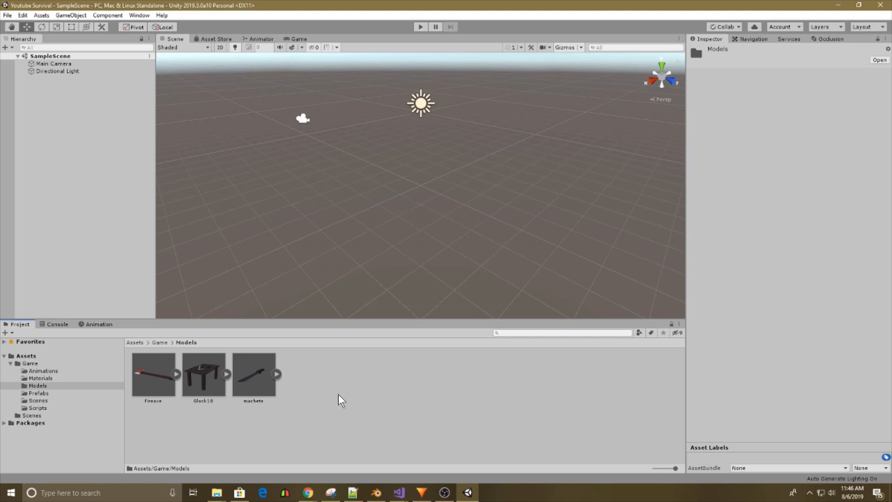
pyautogui.click(255, 387)
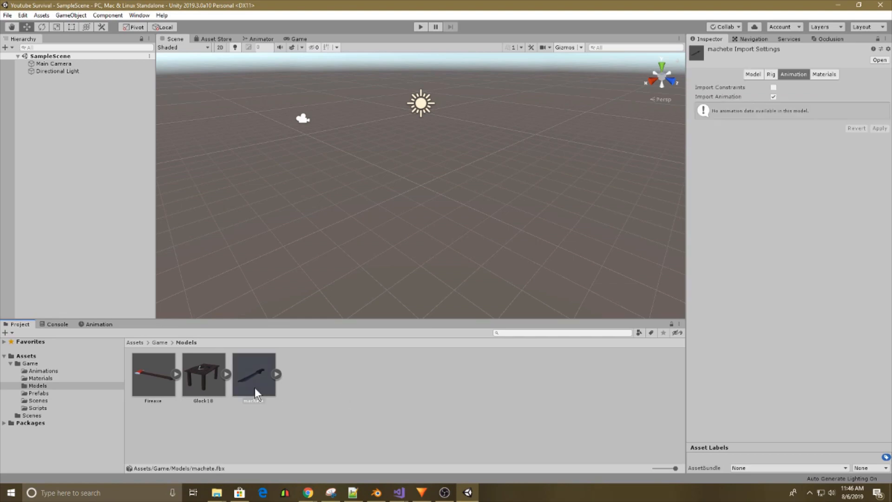
pyautogui.click(148, 377)
pyautogui.click(193, 389)
pyautogui.click(84, 192)
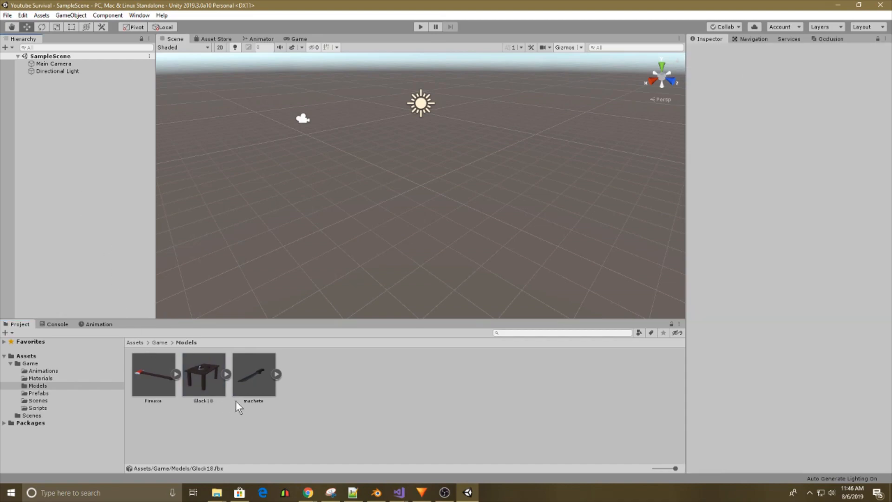
pyautogui.click(447, 494)
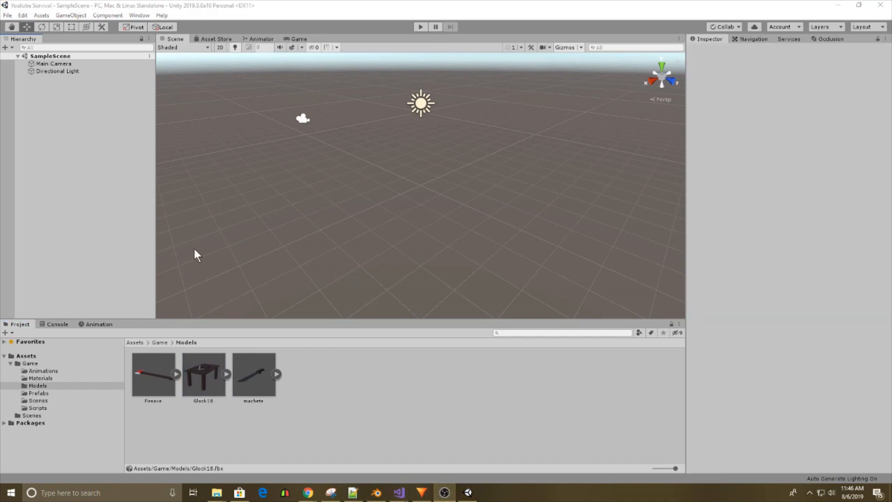
# Add the Glock18 model to SampleScene and unpack its prefab.
pyautogui.moveTo(199, 391); pyautogui.dragTo(86, 158)
pyautogui.moveTo(361, 224); pyautogui.dragTo(495, 219, button='right')
pyautogui.press('s')
pyautogui.press('a')
pyautogui.press('w')
pyautogui.rightClick(39, 80)
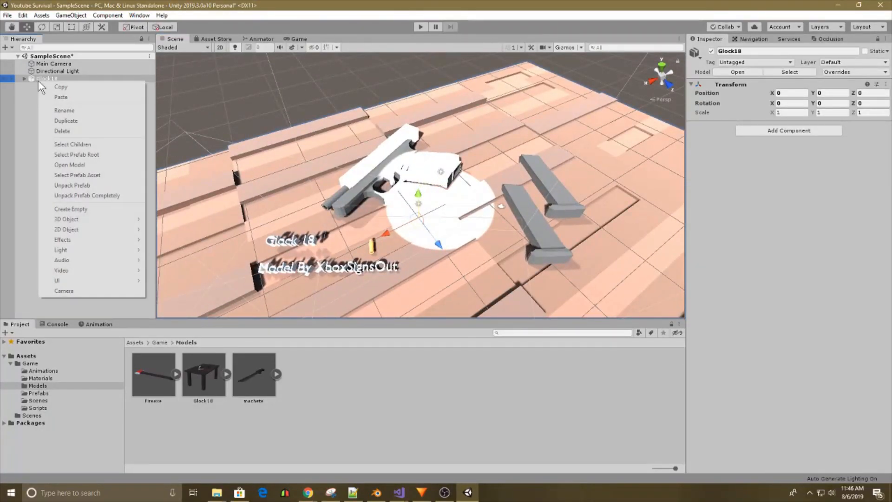
pyautogui.click(70, 185)
# Move Body, Bullet.004 and Magazine.000 out of the Glock18 object to the root of the scene hierarchy.
pyautogui.click(24, 79)
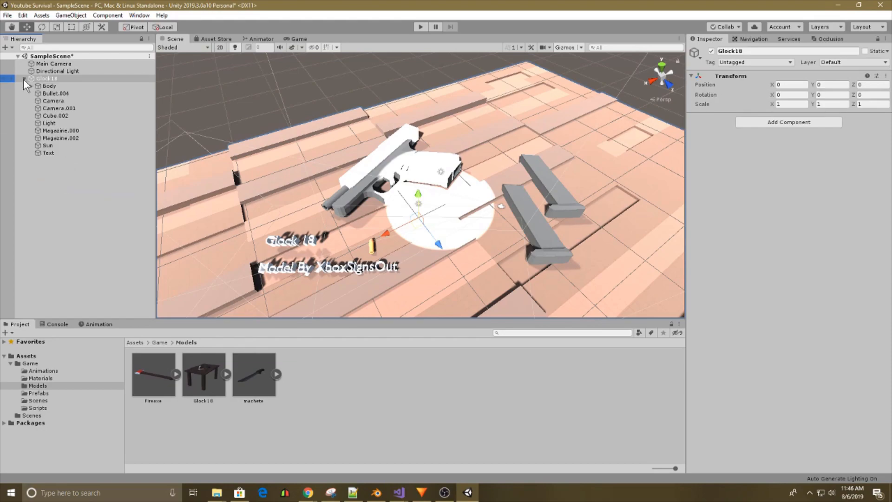
pyautogui.click(44, 86)
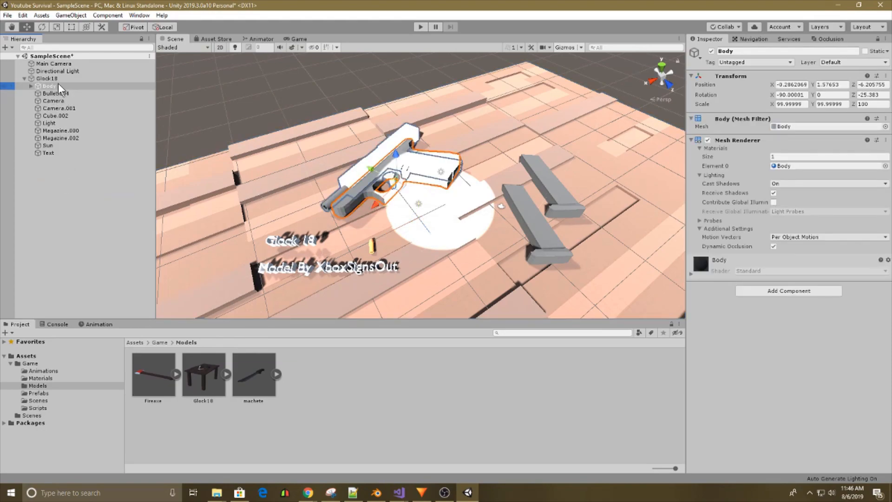
pyautogui.keyDown('ctrl'); pyautogui.click(56, 94); pyautogui.keyUp('ctrl')
pyautogui.keyDown('ctrl'); pyautogui.click(107, 131); pyautogui.keyUp('ctrl')
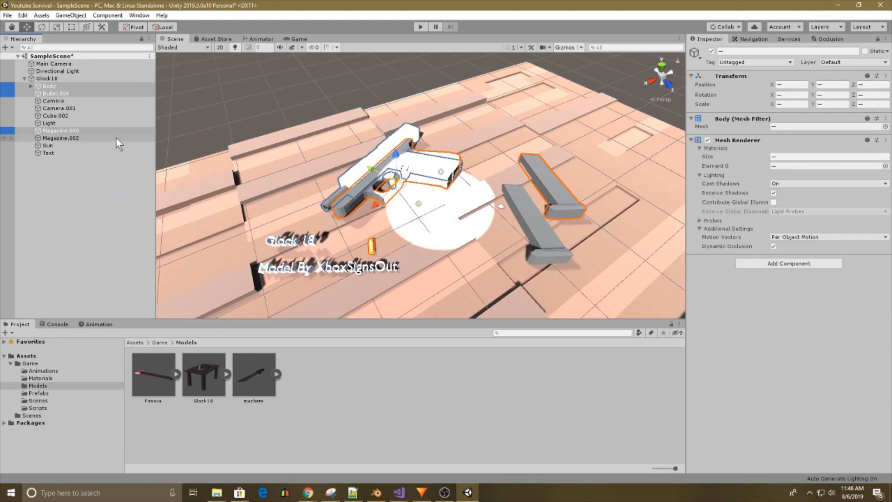
pyautogui.moveTo(63, 95); pyautogui.dragTo(56, 75)
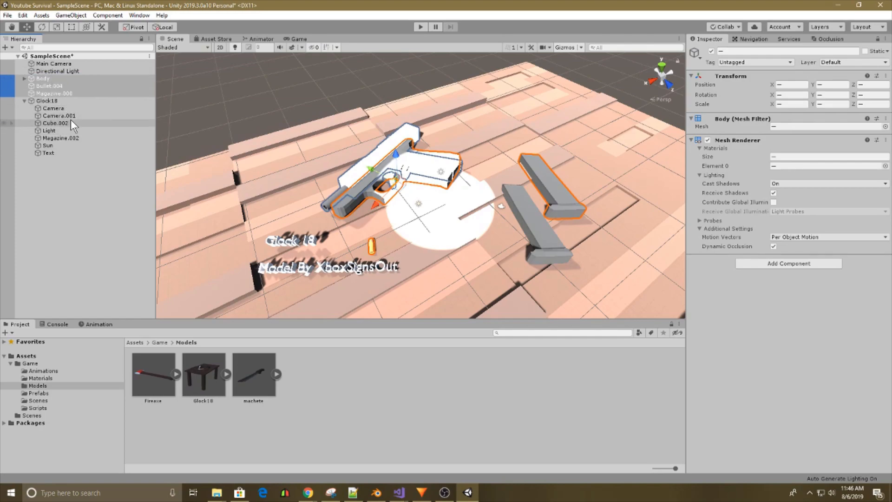
# Move the Cube.002 table away from the gun parts to about X 28, Y 47.7, Z -0.6.
pyautogui.click(68, 123)
pyautogui.keyDown('alt'); pyautogui.moveTo(270, 174); pyautogui.dragTo(372, 205); pyautogui.keyUp('alt')
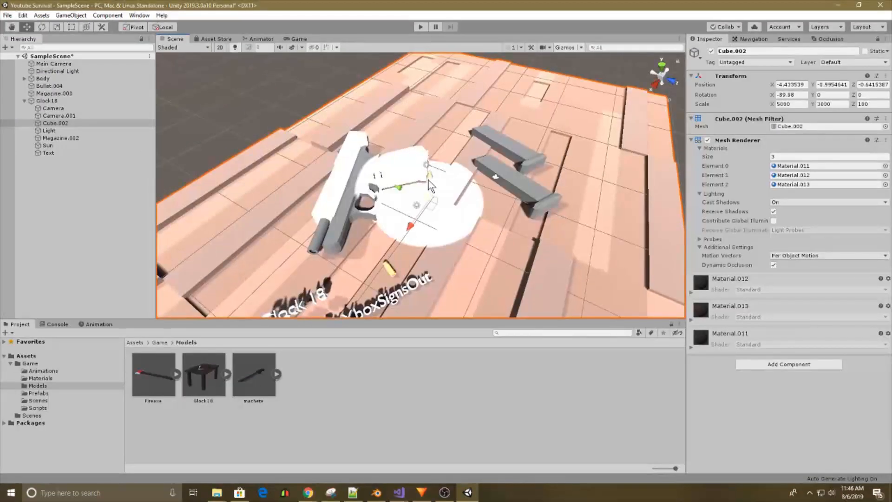
pyautogui.moveTo(433, 188); pyautogui.dragTo(437, 138)
pyautogui.moveTo(437, 138); pyautogui.dragTo(395, 177, button='right')
pyautogui.click(63, 101)
pyautogui.click(61, 123)
pyautogui.moveTo(349, 152); pyautogui.dragTo(411, 153, button='right')
pyautogui.moveTo(340, 146); pyautogui.dragTo(350, 151, button='right')
pyautogui.moveTo(468, 179); pyautogui.dragTo(406, 147)
pyautogui.moveTo(458, 173); pyautogui.dragTo(361, 168, button='right')
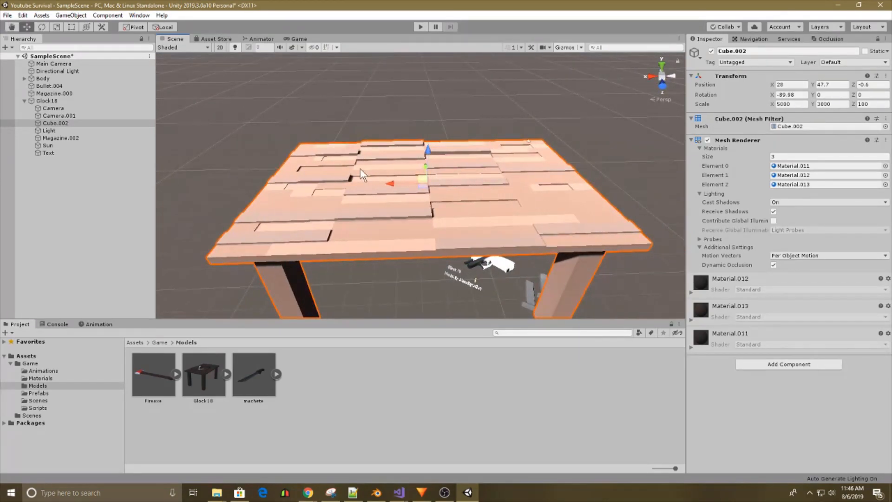
# Delete the Glock18 object together with its remaining children from the scene.
pyautogui.click(51, 102)
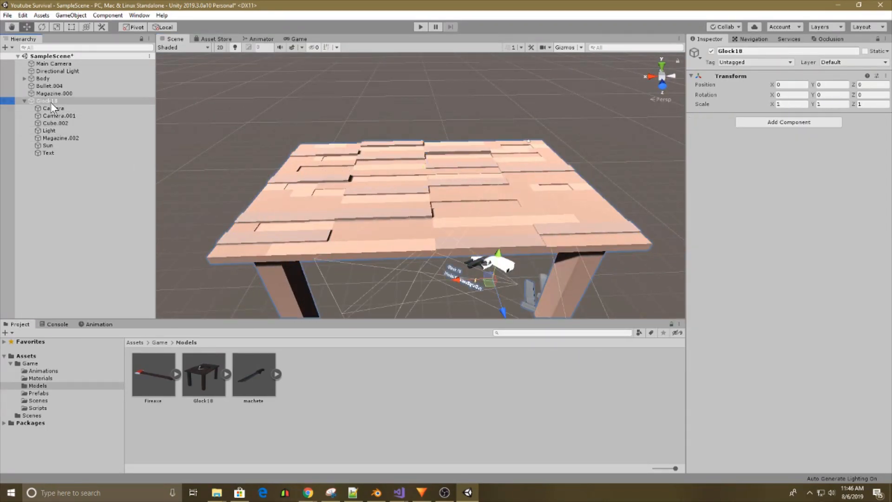
pyautogui.press('Delete')
# Examine the pistol body, its child parts, the bullet and the magazine from several sides in the scene.
pyautogui.moveTo(381, 216); pyautogui.dragTo(410, 188, button='right')
pyautogui.press('w')
pyautogui.click(410, 188)
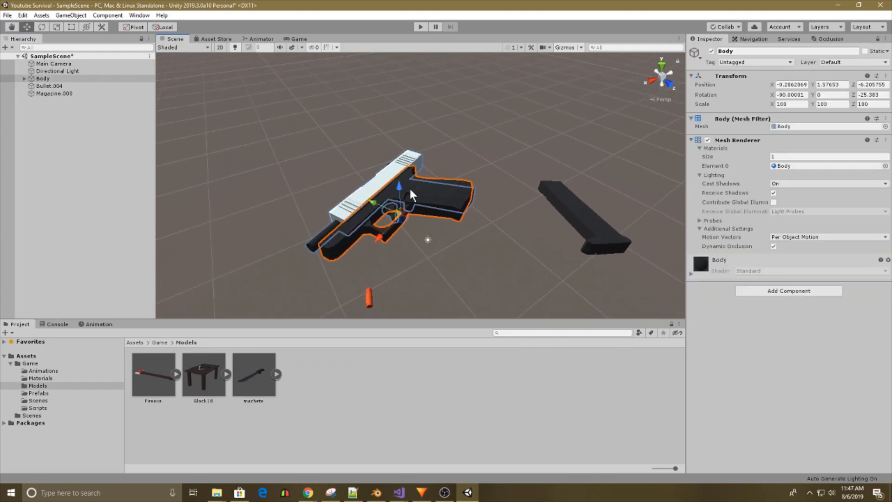
pyautogui.click(520, 194)
pyautogui.click(355, 271)
pyautogui.click(430, 268)
pyautogui.moveTo(430, 268); pyautogui.dragTo(428, 232, button='right')
pyautogui.press('a')
pyautogui.click(431, 213)
pyautogui.moveTo(458, 205); pyautogui.dragTo(451, 208)
pyautogui.click(479, 249)
pyautogui.moveTo(479, 249); pyautogui.dragTo(499, 289, button='right')
pyautogui.press('a')
pyautogui.press('w')
pyautogui.press('s')
pyautogui.press('w')
pyautogui.click(412, 215)
pyautogui.moveTo(413, 216); pyautogui.dragTo(342, 138, button='right')
pyautogui.press('w')
pyautogui.press('a')
pyautogui.click(429, 232)
pyautogui.moveTo(429, 231); pyautogui.dragTo(344, 220, button='right')
pyautogui.click(447, 197)
pyautogui.press('w')
pyautogui.click(392, 227)
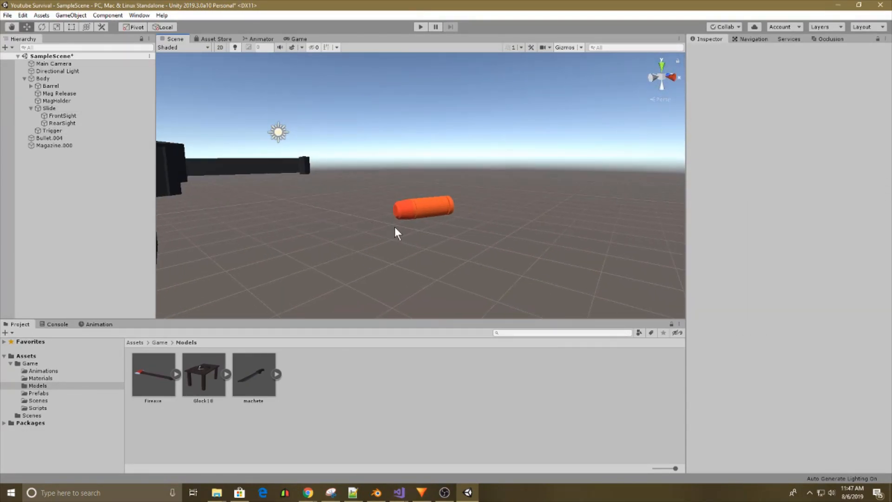
pyautogui.click(430, 216)
pyautogui.moveTo(521, 236); pyautogui.dragTo(287, 311, button='right')
pyautogui.click(544, 239)
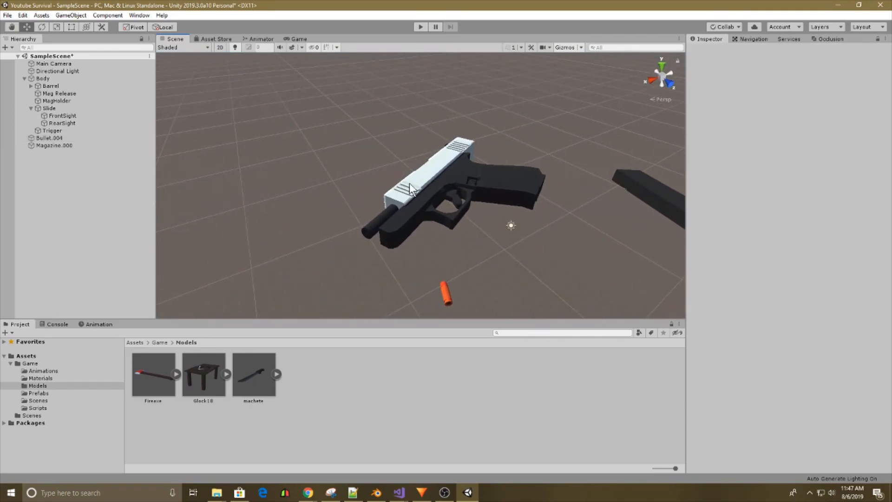
# Move the pistol's Slide forward along its X axis over the barrel to an X position of about -0.005.
pyautogui.click(416, 174)
pyautogui.moveTo(410, 170); pyautogui.dragTo(432, 181)
pyautogui.moveTo(432, 181); pyautogui.dragTo(446, 209, button='right')
pyautogui.press('f')
pyautogui.moveTo(388, 186); pyautogui.dragTo(414, 183)
pyautogui.moveTo(593, 174); pyautogui.dragTo(344, 227, button='right')
pyautogui.moveTo(423, 173); pyautogui.dragTo(494, 165, button='middle')
pyautogui.scroll(3, 497, 164)
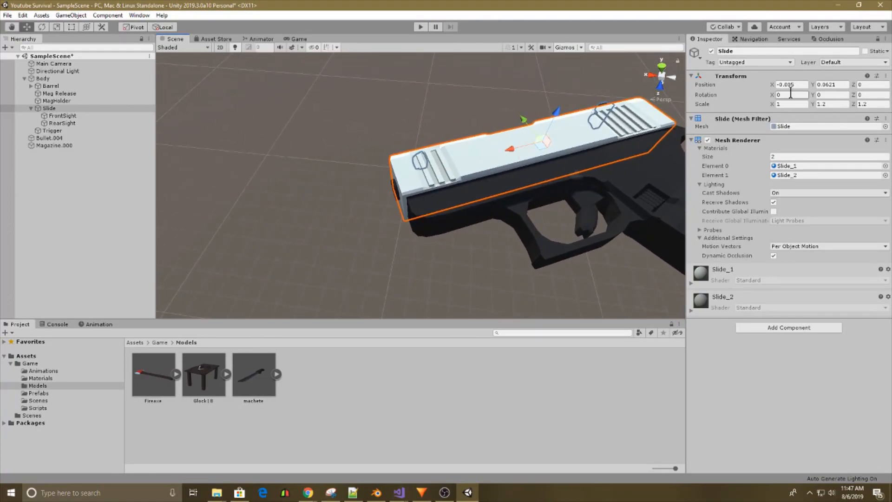
# Reset the Slide's X position to 0 and shift it back along X to about -0.0057.
pyautogui.write('0')
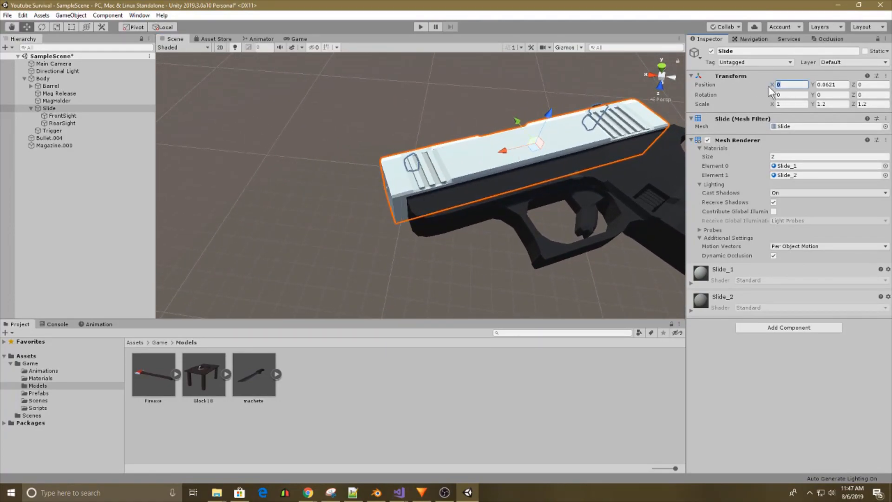
pyautogui.write('-0.1')
pyautogui.press('BackSpace')
pyautogui.press('BackSpace')
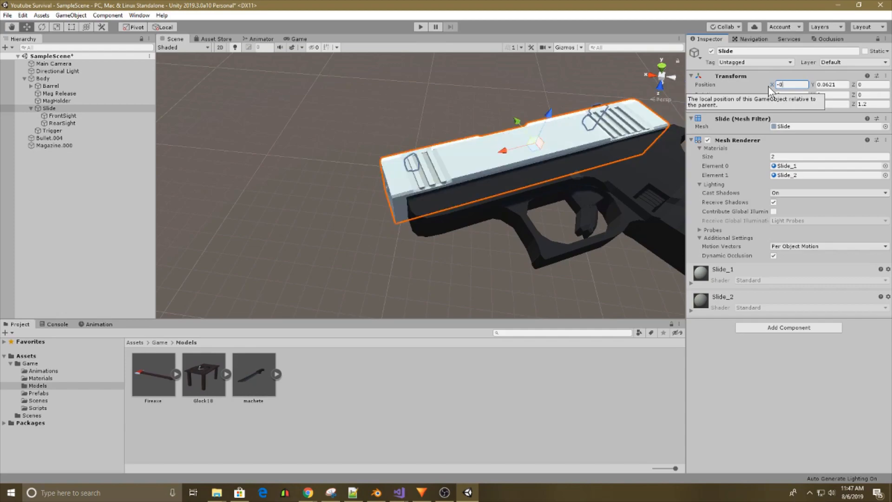
pyautogui.moveTo(503, 149); pyautogui.dragTo(512, 149)
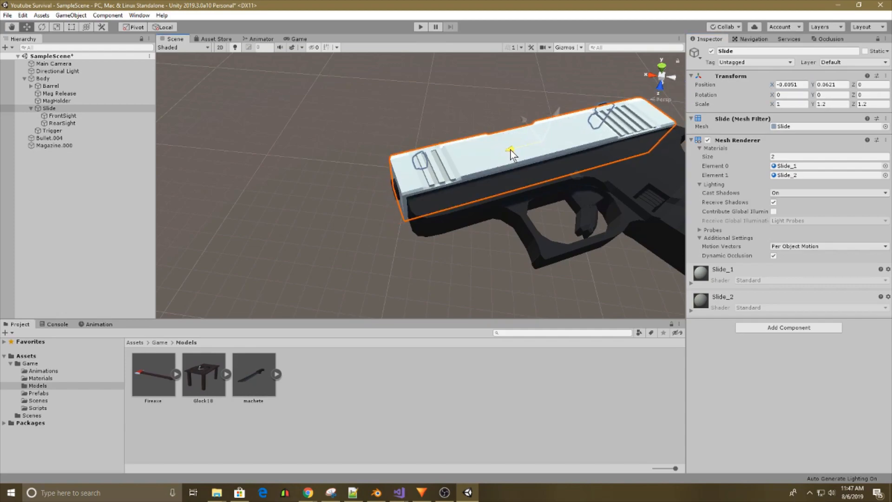
pyautogui.moveTo(511, 149); pyautogui.dragTo(511, 92, button='right')
pyautogui.press('d')
pyautogui.click(509, 139)
pyautogui.moveTo(509, 140); pyautogui.dragTo(307, 137, button='right')
pyautogui.press('d')
pyautogui.press('s')
# Set the Body object's position and rotation to 0 on all axes.
pyautogui.click(60, 78)
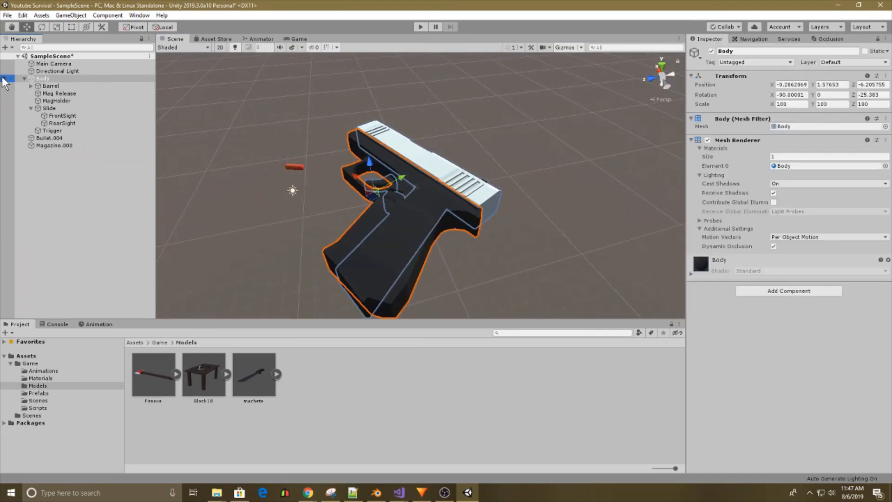
pyautogui.click(23, 78)
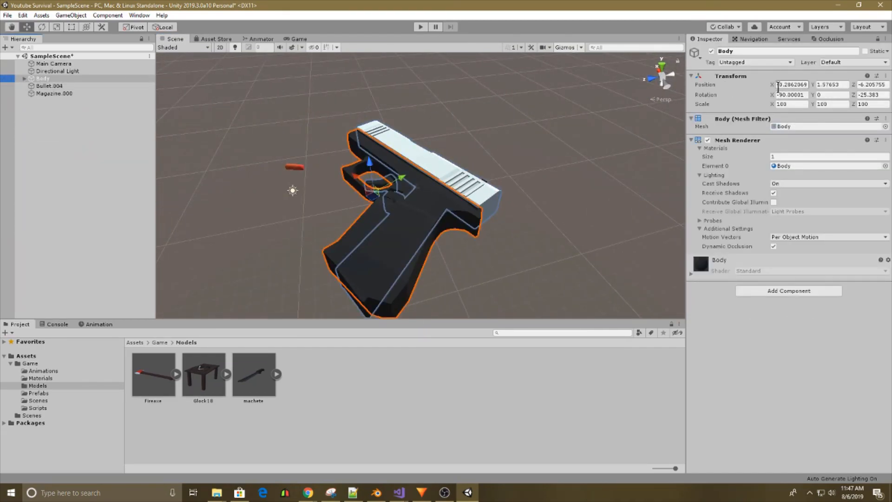
pyautogui.write('0')
pyautogui.press('Tab')
pyautogui.write('0')
pyautogui.press('Tab')
pyautogui.write('0')
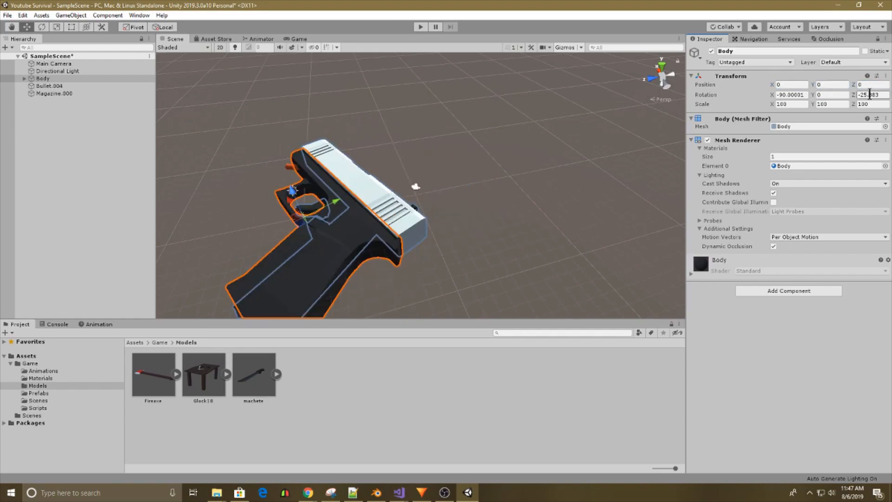
pyautogui.write('0')
pyautogui.click(797, 95)
pyautogui.write('0')
# Set the Body object's scale to 3 on all axes.
pyautogui.click(534, 127)
pyautogui.keyDown('alt'); pyautogui.moveTo(534, 128); pyautogui.dragTo(549, 154); pyautogui.keyUp('alt')
pyautogui.click(503, 173)
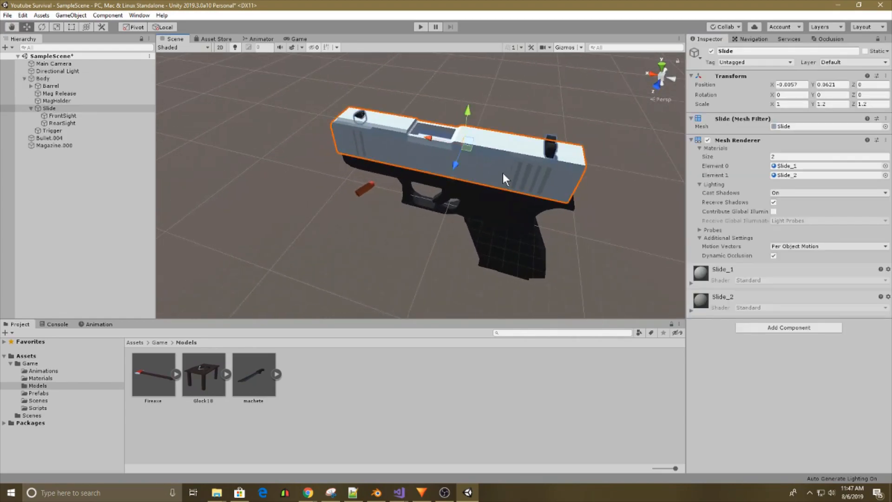
pyautogui.click(39, 78)
pyautogui.click(32, 108)
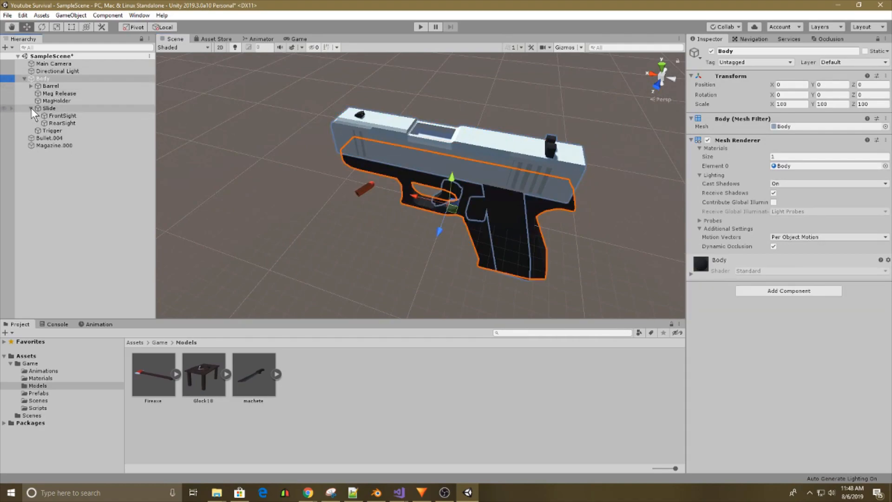
pyautogui.click(789, 103)
pyautogui.write('3')
pyautogui.click(837, 105)
pyautogui.write('3')
pyautogui.click(867, 104)
pyautogui.write('3')
# Set the scale of Bullet.004 to 2 on all axes.
pyautogui.moveTo(542, 185); pyautogui.dragTo(485, 159, button='right')
pyautogui.click(386, 137)
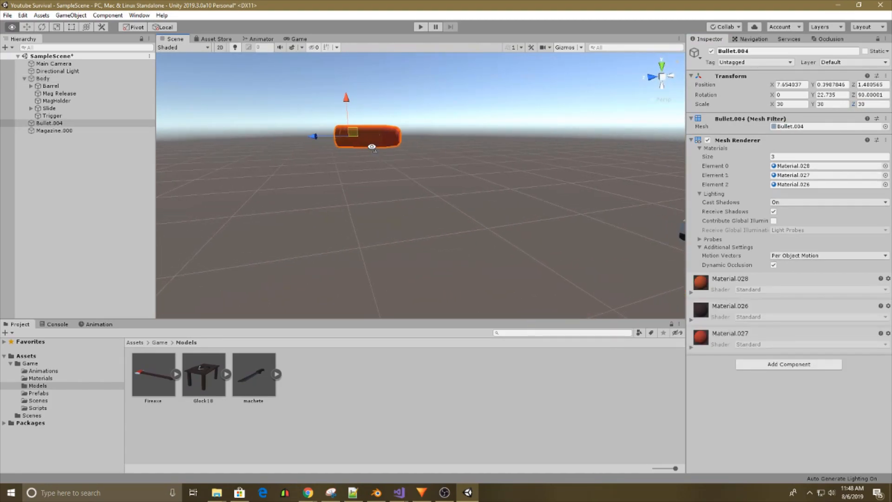
pyautogui.moveTo(399, 142); pyautogui.dragTo(597, 152, button='right')
pyautogui.click(787, 105)
pyautogui.click(868, 107)
pyautogui.write('3')
pyautogui.moveTo(446, 205); pyautogui.dragTo(514, 181, button='right')
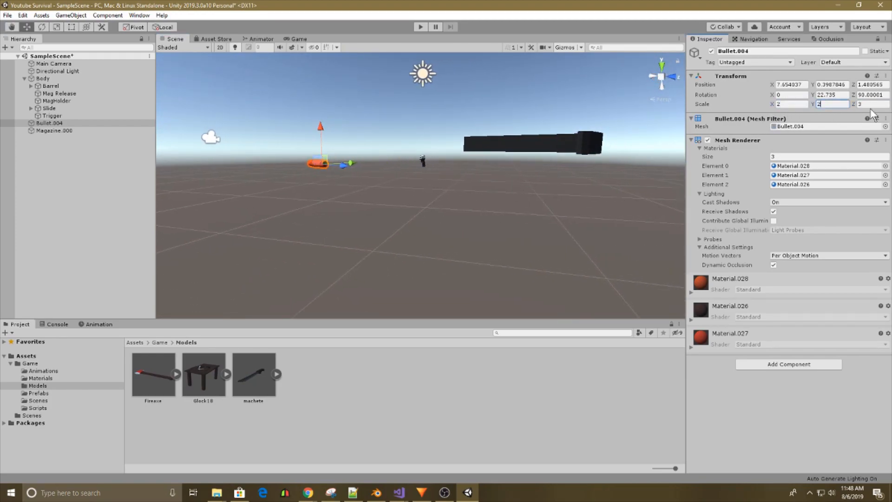
# Set the rotation and position of Magazine.000 to 0 on all axes.
pyautogui.click(487, 152)
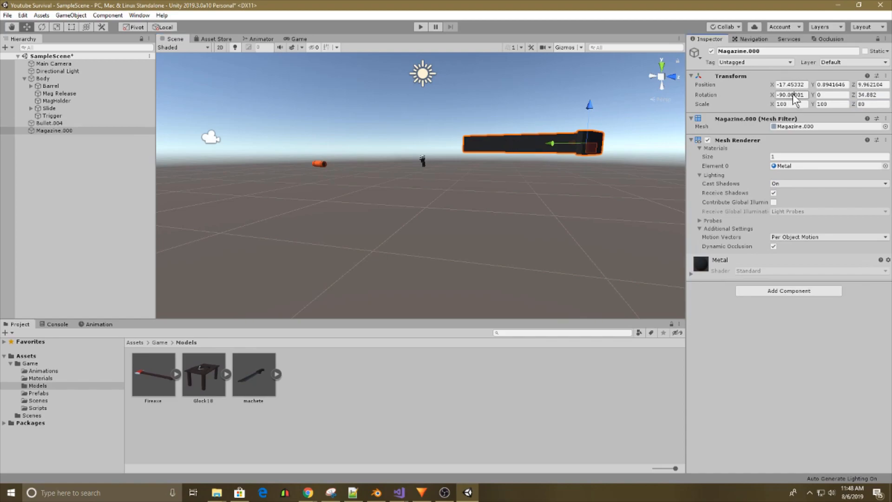
pyautogui.write('0')
pyautogui.click(869, 95)
pyautogui.write('0')
pyautogui.click(870, 85)
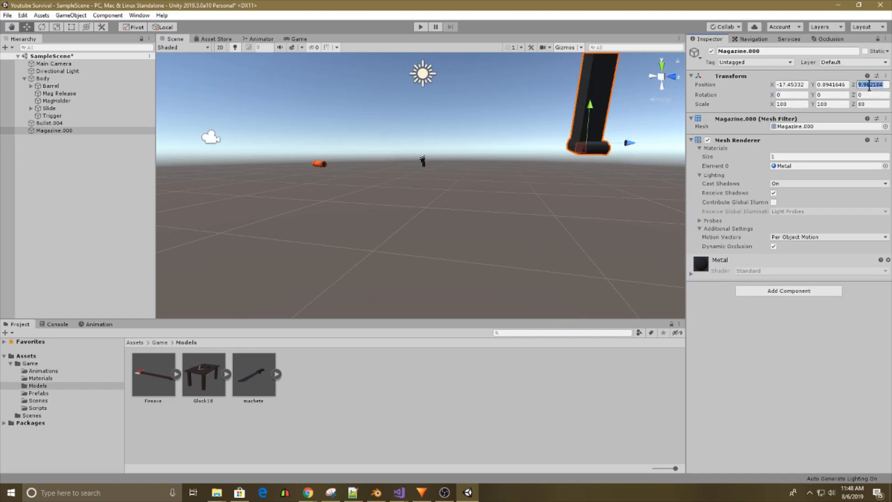
pyautogui.write('0')
pyautogui.click(826, 85)
pyautogui.write('0')
pyautogui.click(790, 85)
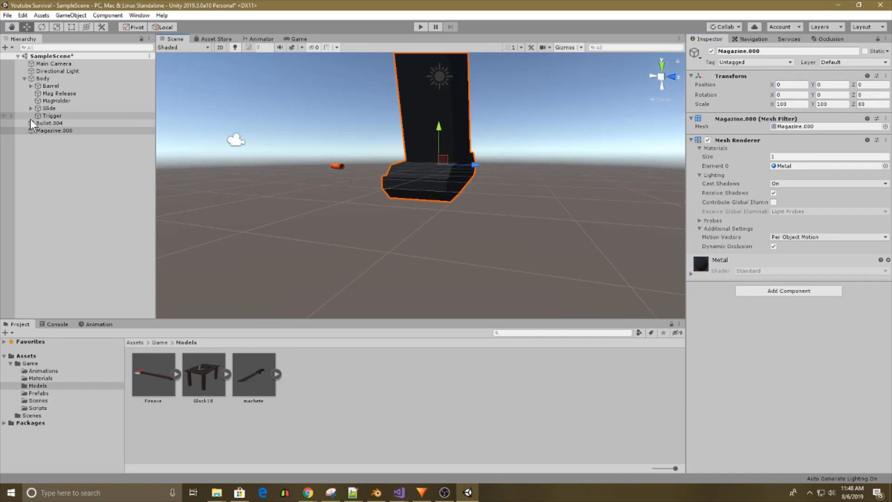
# Set the rotation and position values of Bullet.004 to 0.
pyautogui.click(49, 122)
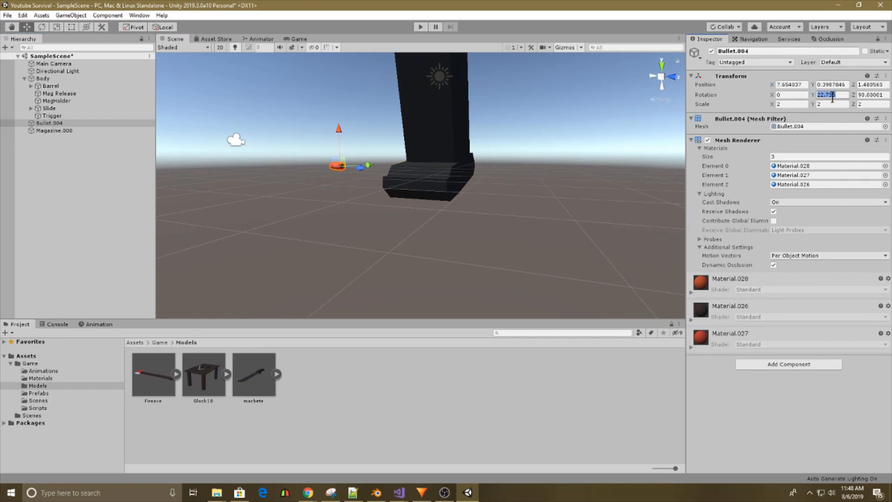
pyautogui.write('0')
pyautogui.click(829, 85)
pyautogui.write('0')
pyautogui.click(790, 85)
pyautogui.write('0')
# Set the scale of Magazine.000 to X 50, Y 50 and Z 40.
pyautogui.click(60, 131)
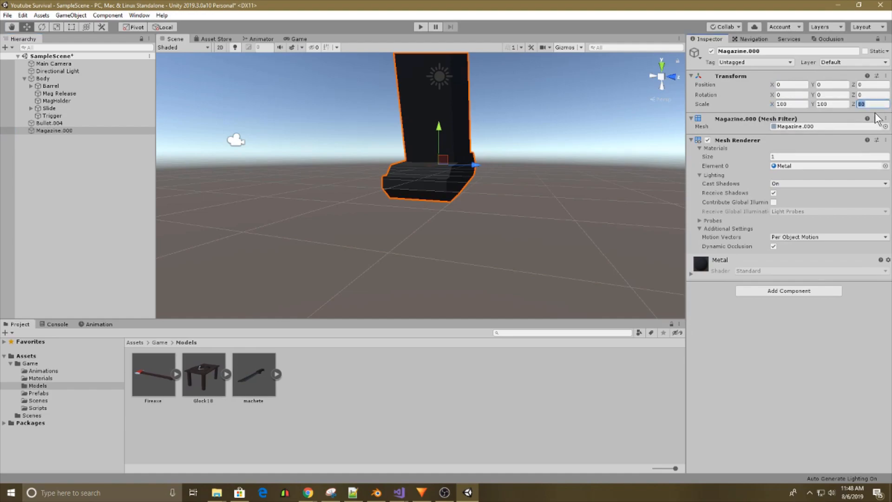
pyautogui.write('4050')
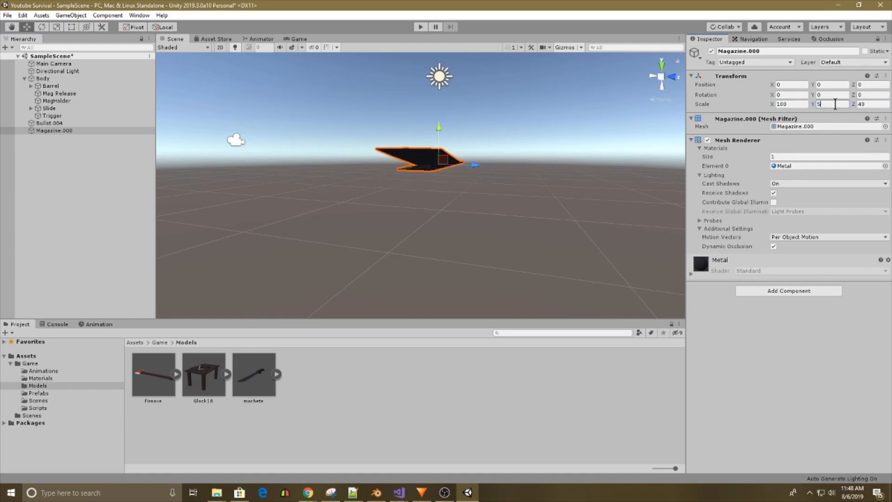
pyautogui.click(792, 104)
pyautogui.write('50')
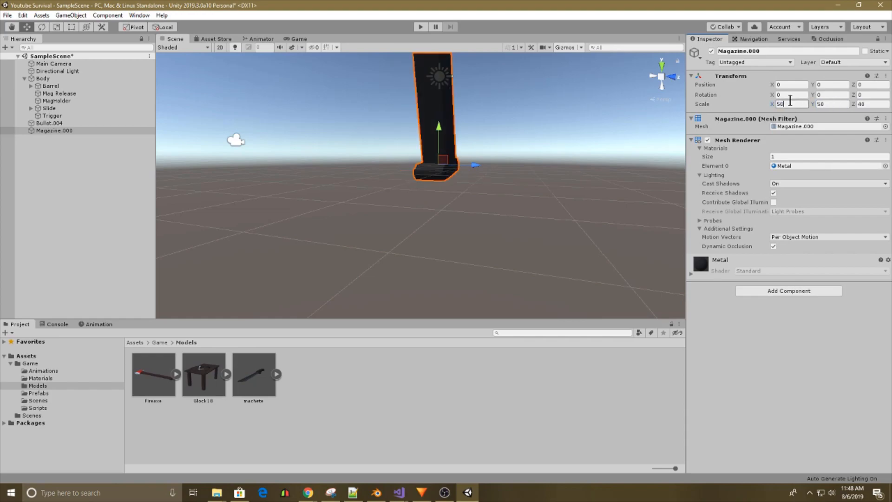
# Undo the X and Y scale changes on Magazine.000.
pyautogui.press('w')
pyautogui.moveTo(433, 114); pyautogui.dragTo(404, 279, button='right')
pyautogui.press('d')
pyautogui.hotkey('ctrl', 'z')
pyautogui.hotkey('ctrl', 'z')
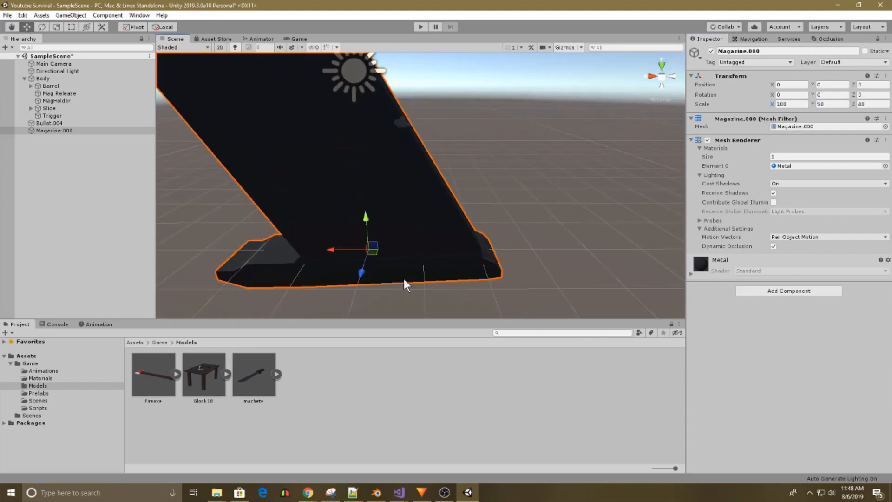
# Scale Magazine.000 down proportionally to about X 5.3, Y 5.3 and Z 2.12.
pyautogui.moveTo(474, 270); pyautogui.dragTo(472, 268, button='right')
pyautogui.press('s')
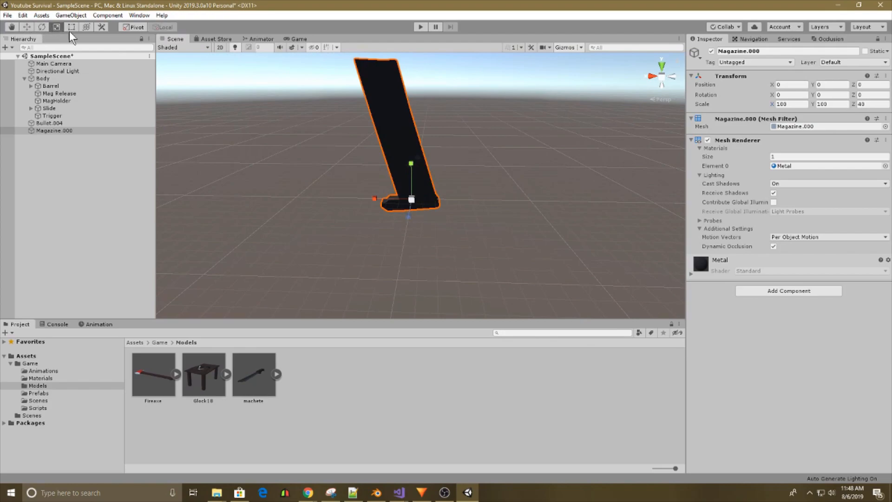
pyautogui.moveTo(412, 200); pyautogui.dragTo(372, 201)
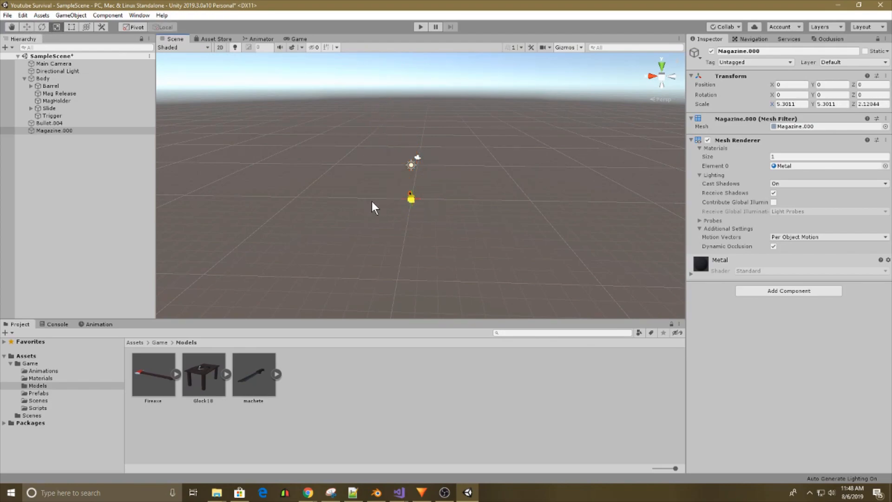
pyautogui.press('f')
pyautogui.press('a')
# Try resizing the magazine further against the pistol and undo the last scale changes.
pyautogui.moveTo(494, 225); pyautogui.dragTo(516, 238, button='right')
pyautogui.moveTo(460, 222); pyautogui.dragTo(442, 223)
pyautogui.hotkey('ctrl', 'z')
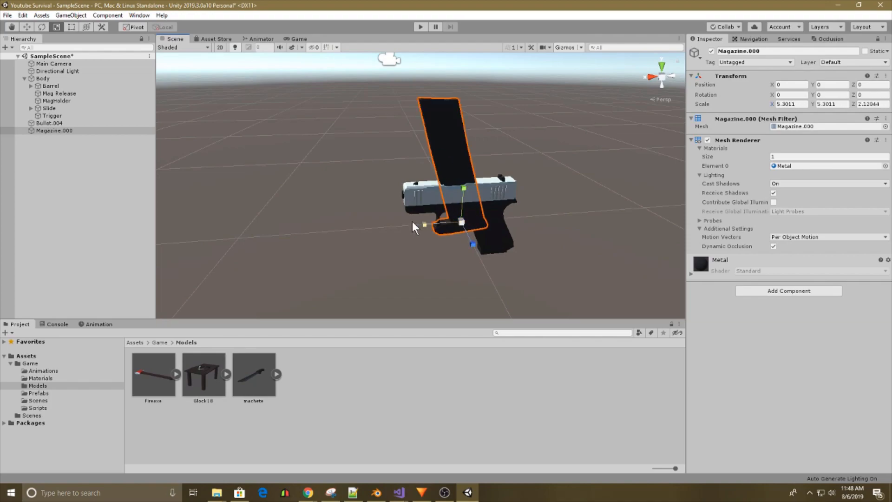
pyautogui.hotkey('ctrl', 'z')
pyautogui.press('f')
# Make Magazine.000 a child of Body and set its scale to 1 on all axes.
pyautogui.moveTo(71, 130); pyautogui.dragTo(54, 80)
pyautogui.click(789, 106)
pyautogui.write('1')
pyautogui.click(838, 106)
pyautogui.write('1')
pyautogui.click(876, 107)
pyautogui.write('1')
pyautogui.moveTo(537, 175); pyautogui.dragTo(511, 183, button='right')
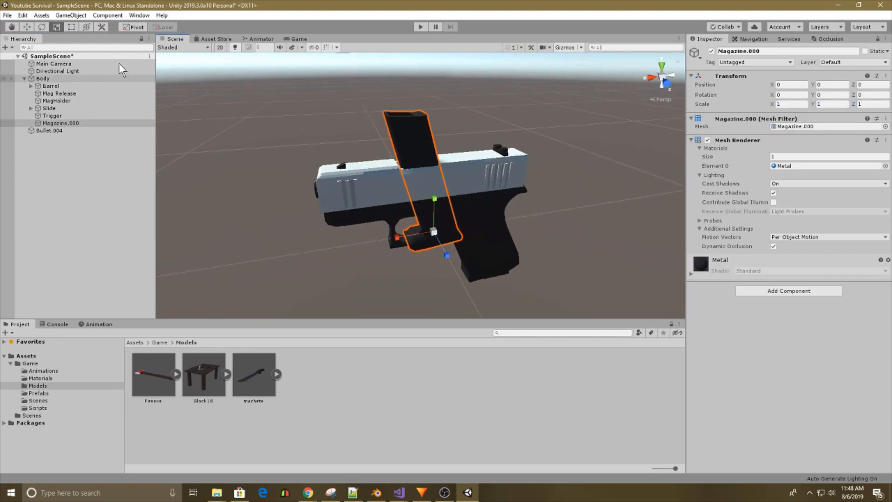
# Move Magazine.000 into the pistol grip, at about X -0.0637, Y -0.0693 and Z 0.
pyautogui.click(26, 27)
pyautogui.moveTo(413, 231); pyautogui.dragTo(498, 267)
pyautogui.moveTo(498, 267); pyautogui.dragTo(449, 215, button='right')
pyautogui.press('s')
pyautogui.press('w')
pyautogui.press('s')
pyautogui.press('d')
pyautogui.press('w')
pyautogui.press('s')
pyautogui.moveTo(377, 232); pyautogui.dragTo(420, 230)
pyautogui.moveTo(471, 211); pyautogui.dragTo(470, 163)
pyautogui.moveTo(443, 164); pyautogui.dragTo(430, 163)
pyautogui.click(540, 200)
pyautogui.press('s')
pyautogui.moveTo(540, 200); pyautogui.dragTo(424, 191, button='right')
pyautogui.press('d')
pyautogui.press('w')
pyautogui.press('s')
pyautogui.click(423, 191)
pyautogui.moveTo(472, 173); pyautogui.dragTo(428, 176)
pyautogui.press('w')
pyautogui.moveTo(467, 185); pyautogui.dragTo(542, 196, button='right')
pyautogui.press('s')
pyautogui.press('f')
pyautogui.press('w')
pyautogui.press('s')
pyautogui.press('w')
pyautogui.press('s')
pyautogui.press('a')
pyautogui.press('d')
pyautogui.hotkey('ctrl', 'z')
pyautogui.click(552, 181)
pyautogui.press('w')
pyautogui.press('w')
pyautogui.click(440, 182)
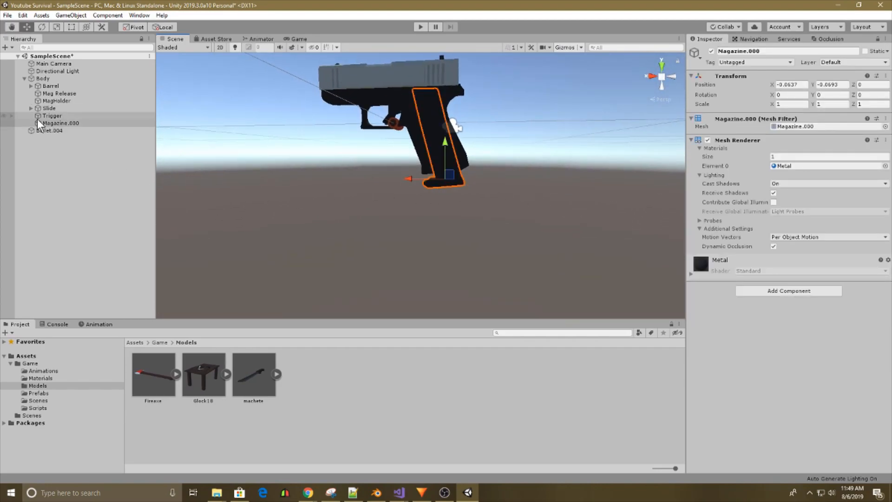
# Take Magazine.000 out of Body to the scene's top level and rename it Magazine.
pyautogui.moveTo(50, 123); pyautogui.dragTo(49, 79)
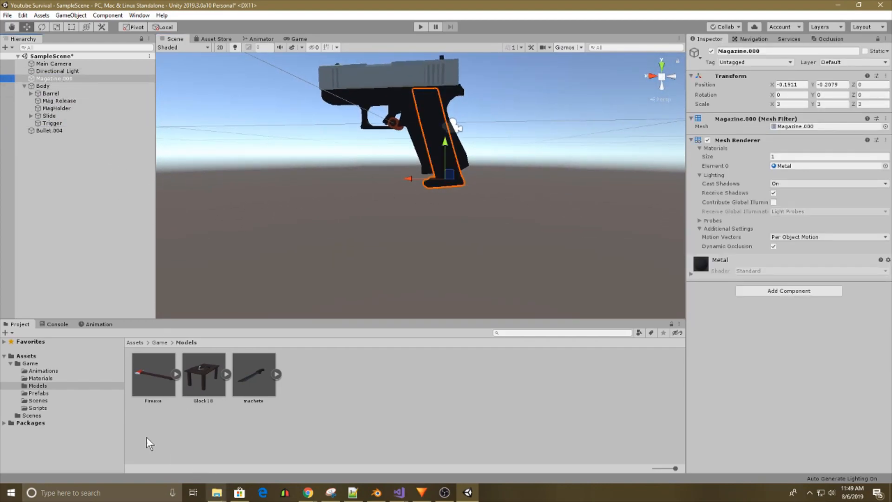
pyautogui.click(38, 393)
pyautogui.rightClick(66, 77)
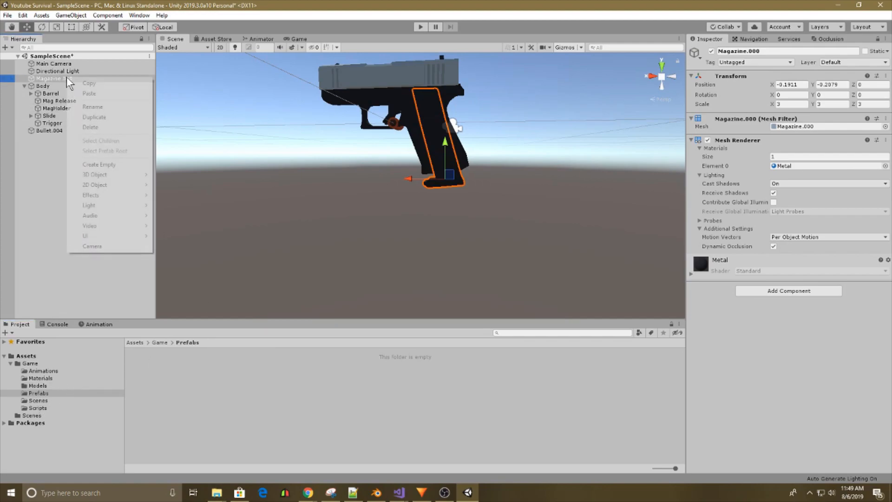
pyautogui.click(85, 107)
pyautogui.write('Magazine')
pyautogui.press('Return')
# Rename the Bullet.004 object as Bullet.
pyautogui.click(76, 132)
pyautogui.click(76, 132)
pyautogui.write('Bullet')
pyautogui.press('Return')
# Create an empty object named Glock and make Body its child.
pyautogui.rightClick(50, 168)
pyautogui.click(78, 255)
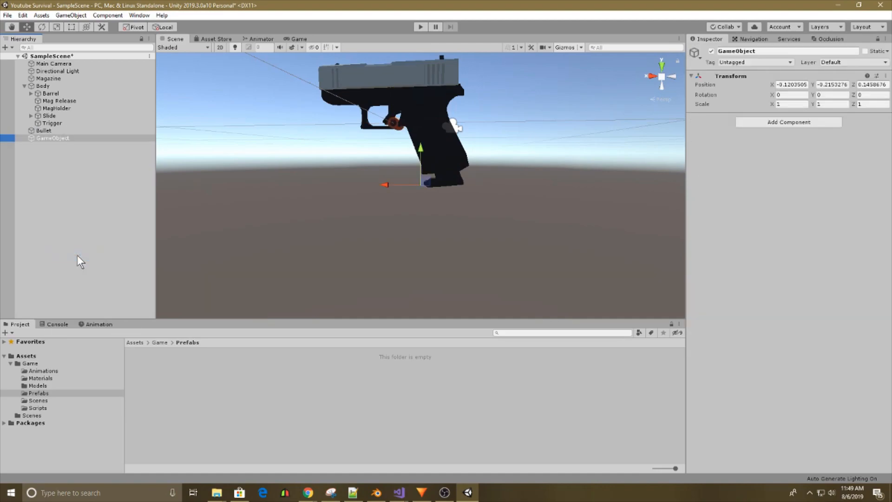
pyautogui.write('Glock')
pyautogui.press('Return')
pyautogui.moveTo(47, 85); pyautogui.dragTo(46, 140)
pyautogui.click(25, 93)
# Save Glock, Bullet and Magazine as prefabs in the Prefabs folder.
pyautogui.click(53, 93)
pyautogui.moveTo(60, 101); pyautogui.dragTo(205, 392)
pyautogui.moveTo(258, 390); pyautogui.dragTo(261, 392)
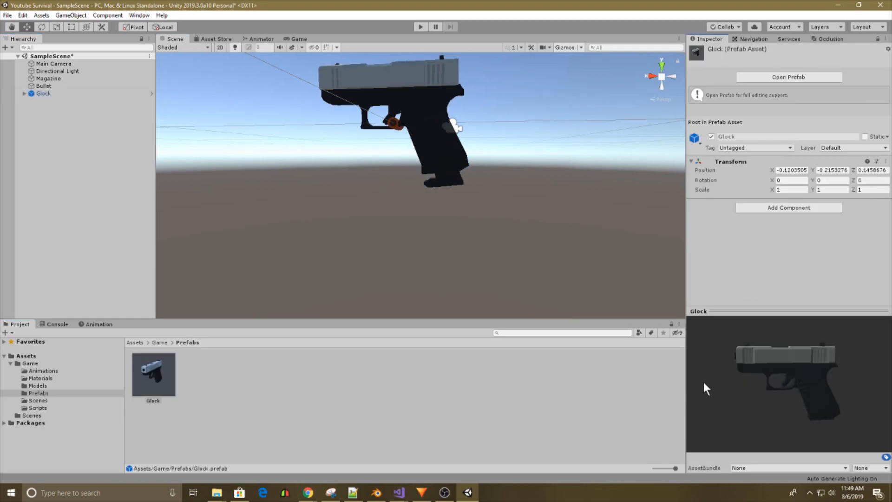
pyautogui.click(89, 96)
pyautogui.click(63, 87)
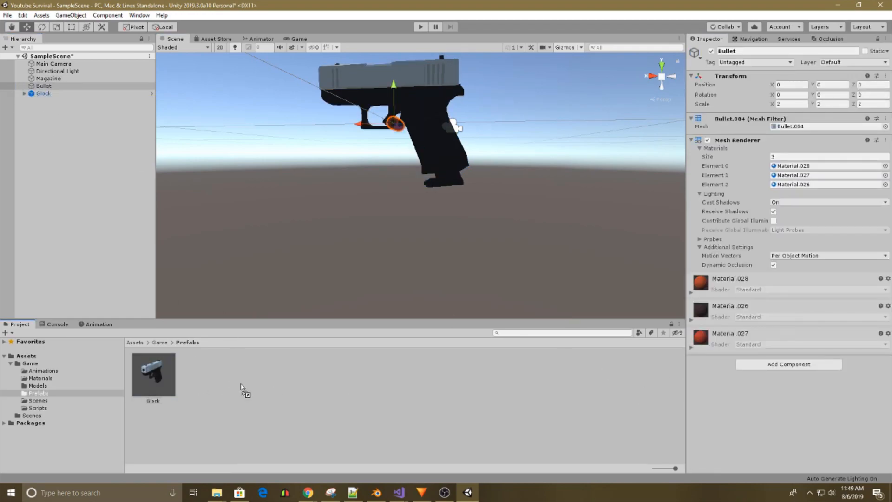
pyautogui.moveTo(241, 390); pyautogui.dragTo(243, 391)
pyautogui.moveTo(65, 79); pyautogui.dragTo(297, 386)
pyautogui.moveTo(844, 408); pyautogui.dragTo(785, 409)
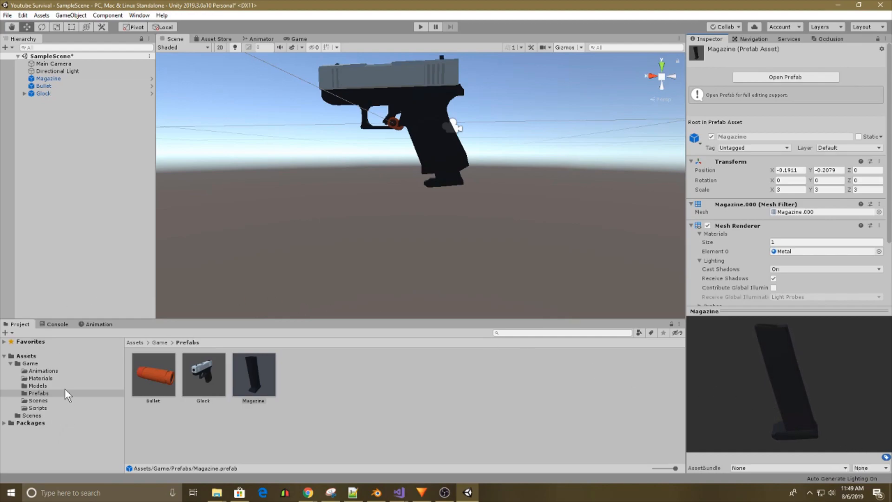
pyautogui.click(61, 399)
pyautogui.click(57, 407)
pyautogui.click(57, 399)
pyautogui.click(54, 372)
# Delete Magazine, Bullet and Glock from the scene.
pyautogui.click(36, 78)
pyautogui.keyDown('shift'); pyautogui.click(46, 94); pyautogui.keyUp('shift')
pyautogui.press('Delete')
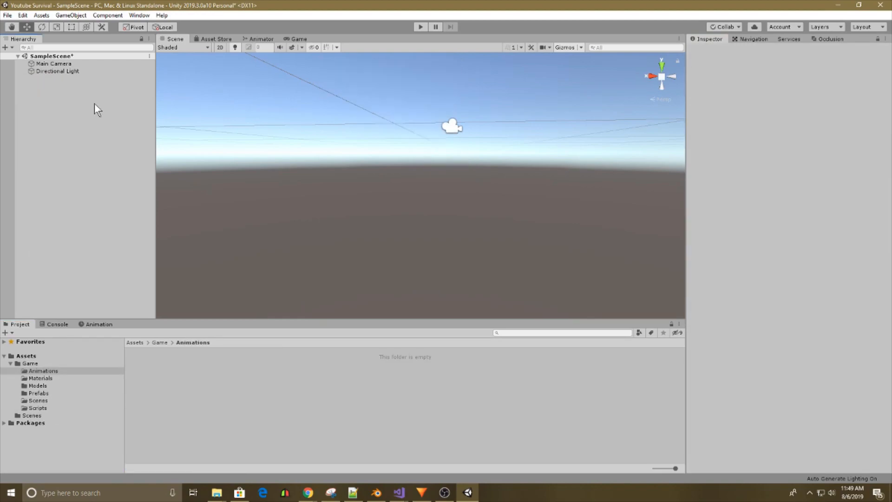
# Search the Asset Store for Standard Assets.
pyautogui.click(218, 39)
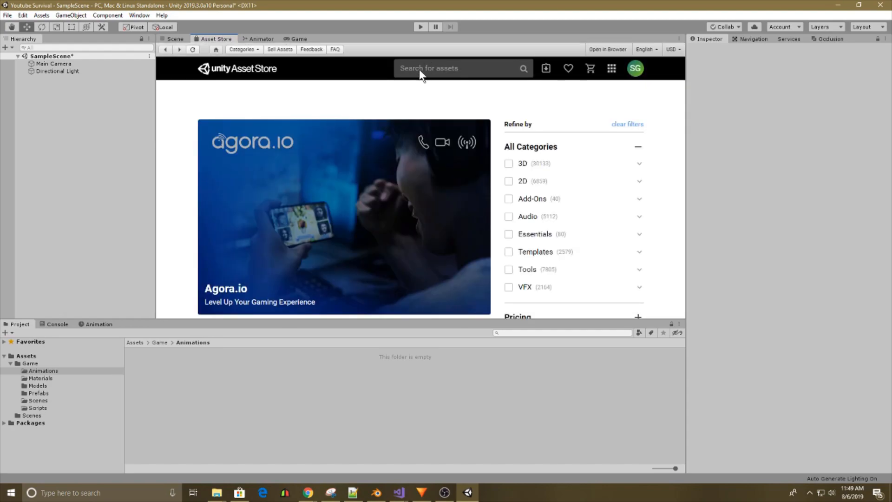
pyautogui.click(420, 74)
pyautogui.write('St')
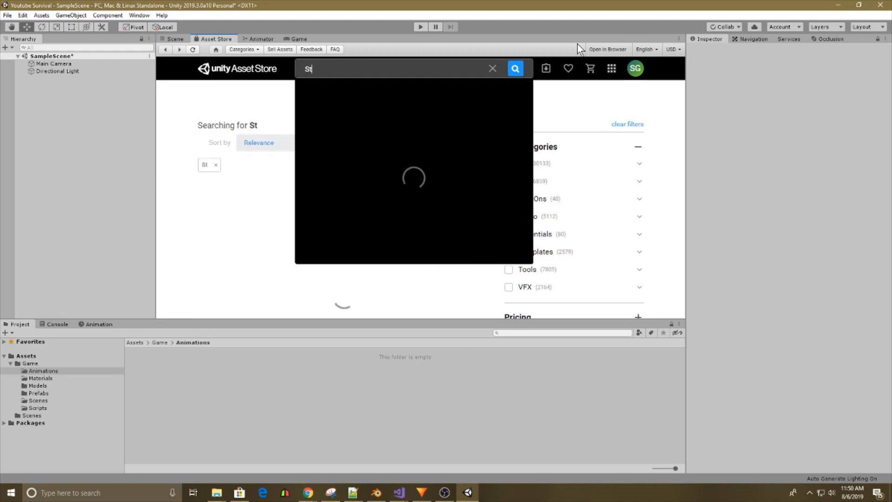
pyautogui.write('andard Assets')
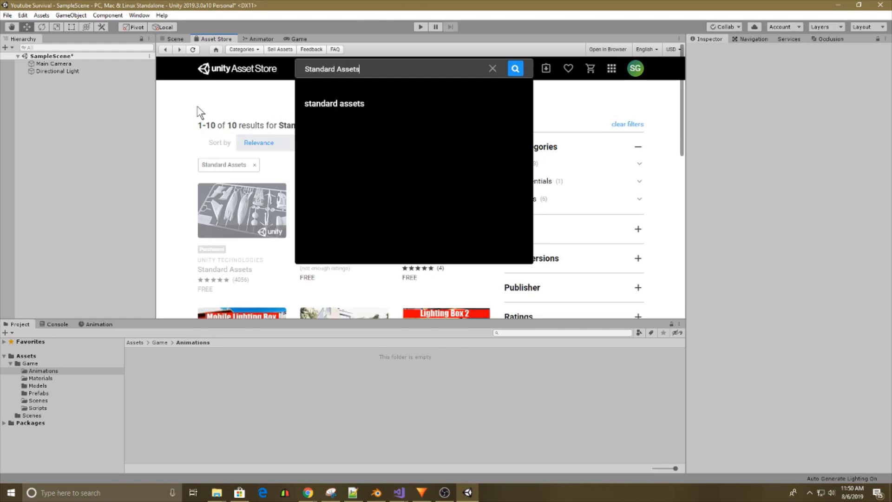
pyautogui.press('Return')
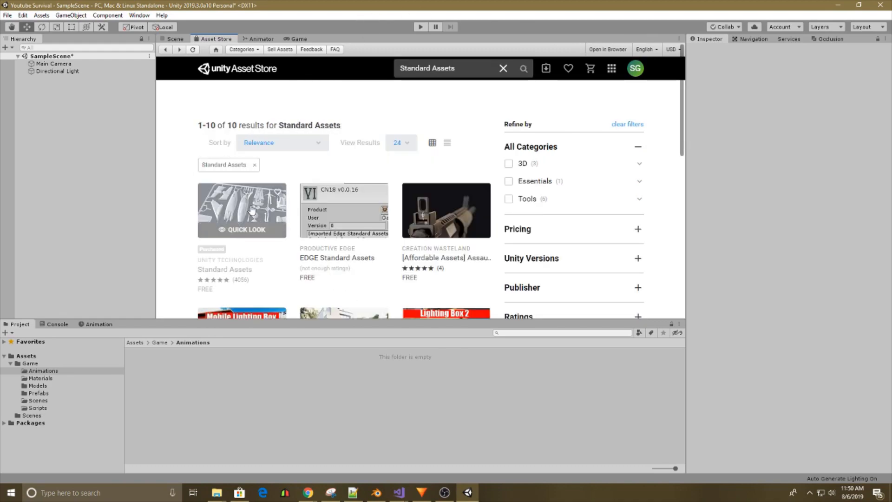
# Open the Unity Technologies Standard Assets package page and import the package into the project.
pyautogui.scroll(-2, 247, 219)
pyautogui.scroll(1, 236, 171)
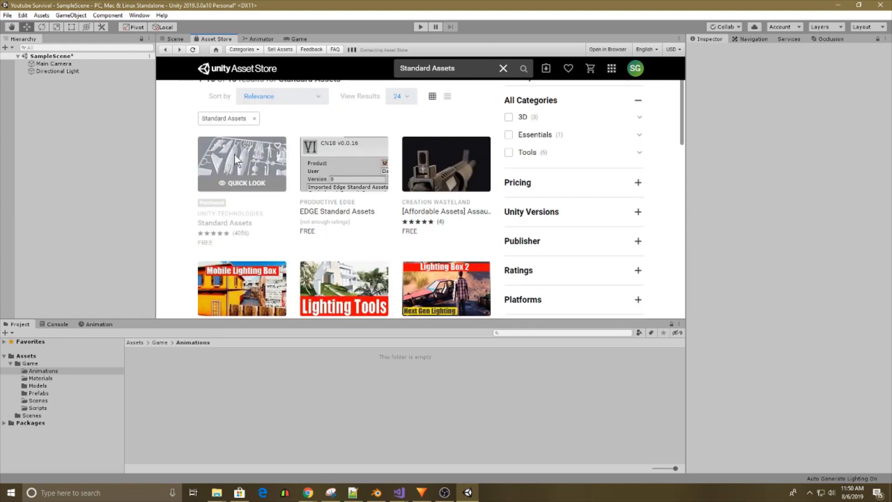
pyautogui.click(234, 154)
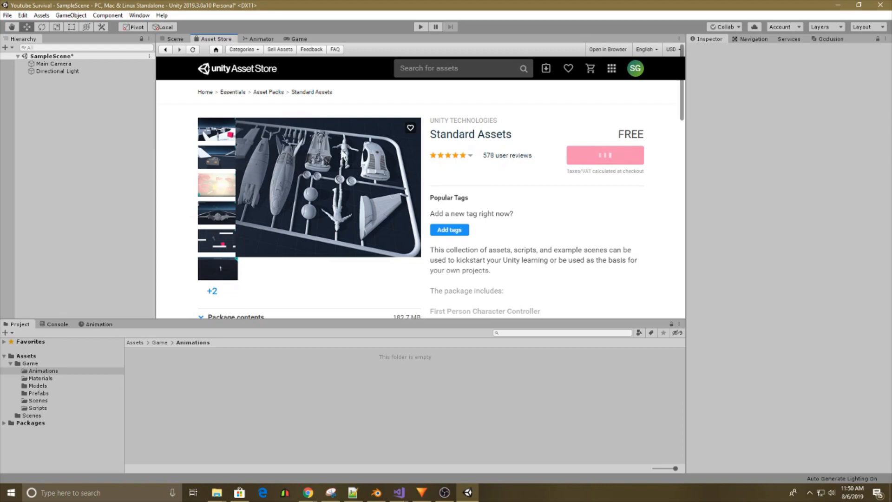
pyautogui.click(614, 186)
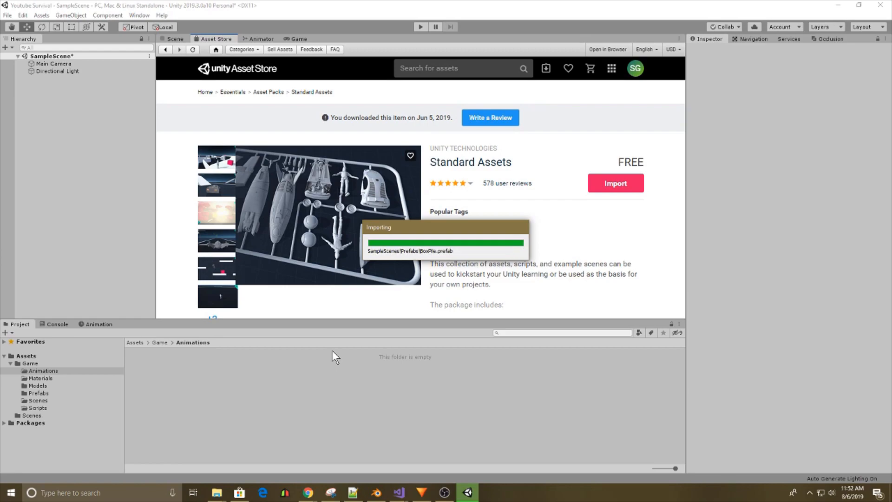
# Clear the Console and open ForcedReset.cs in Visual Studio from its GUITexture error.
pyautogui.click(85, 323)
pyautogui.click(54, 324)
pyautogui.click(9, 333)
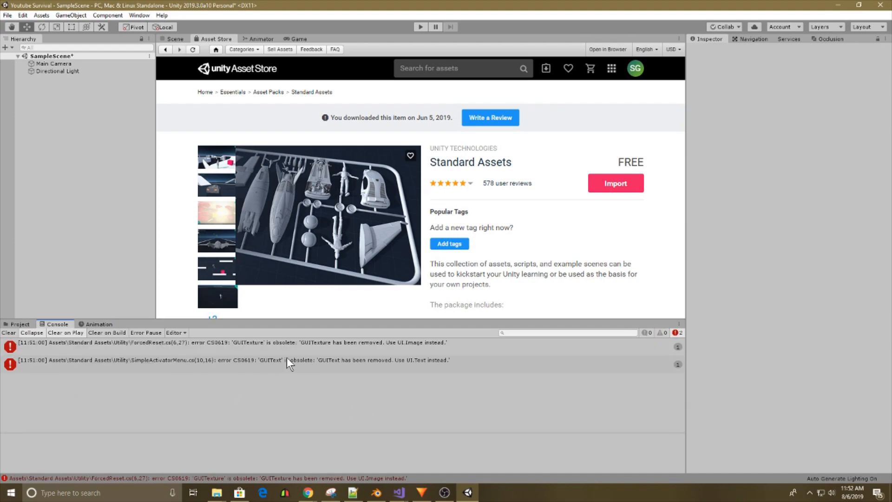
pyautogui.doubleClick(378, 345)
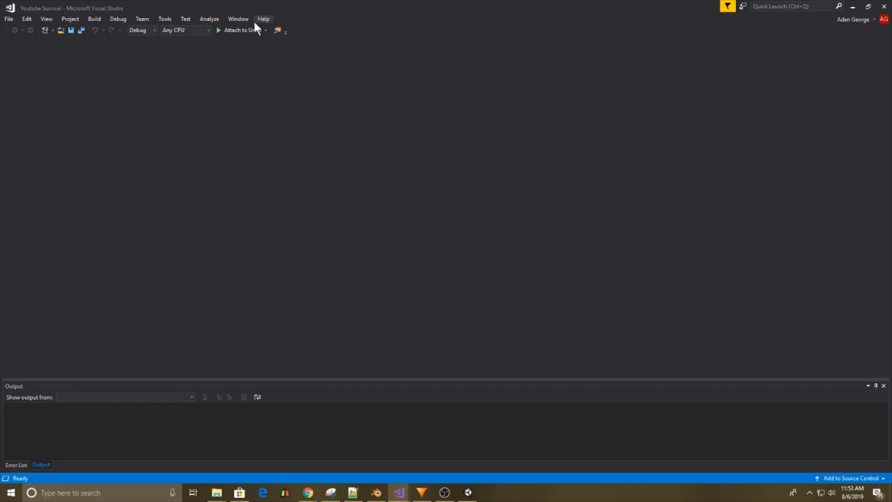
pyautogui.click(468, 494)
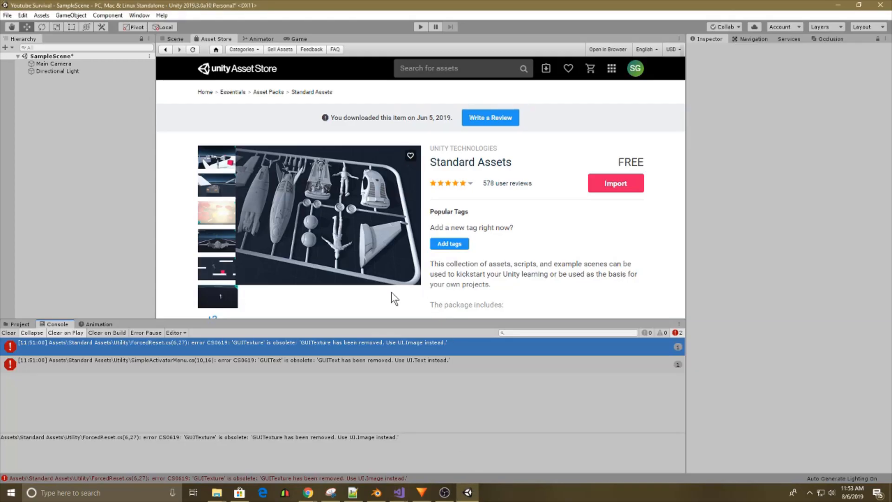
pyautogui.doubleClick(202, 350)
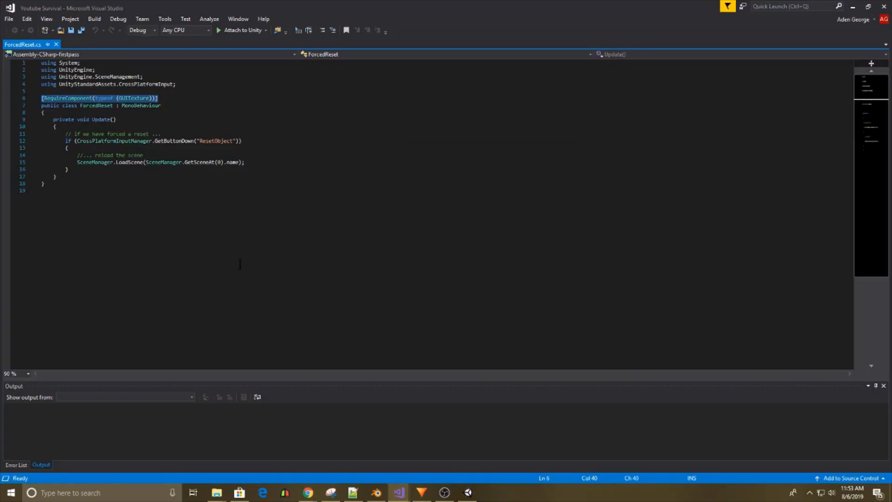
# Add the line "using UnityEngine.UI;" below "using UnityEngine;" in ForcedReset.cs.
pyautogui.click(103, 72)
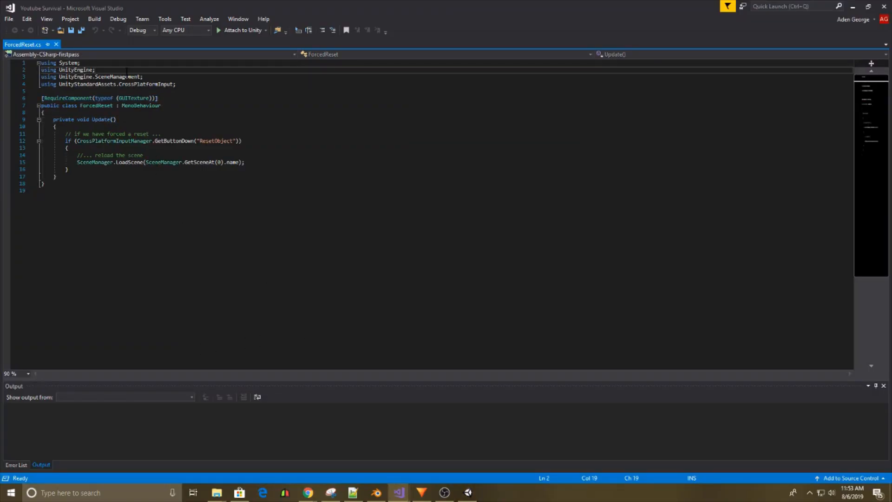
pyautogui.hotkey('shift', 'Up')
pyautogui.hotkey('ctrl', 'c')
pyautogui.press('Right')
pyautogui.hotkey('ctrl', 'v')
pyautogui.press('BackSpace')
pyautogui.write('.UI;')
# Set the type in the RequireComponent attribute of ForcedReset.cs to Image and save the script.
pyautogui.click(135, 106)
pyautogui.doubleClick(134, 106)
pyautogui.write('Im')
pyautogui.press('Tab')
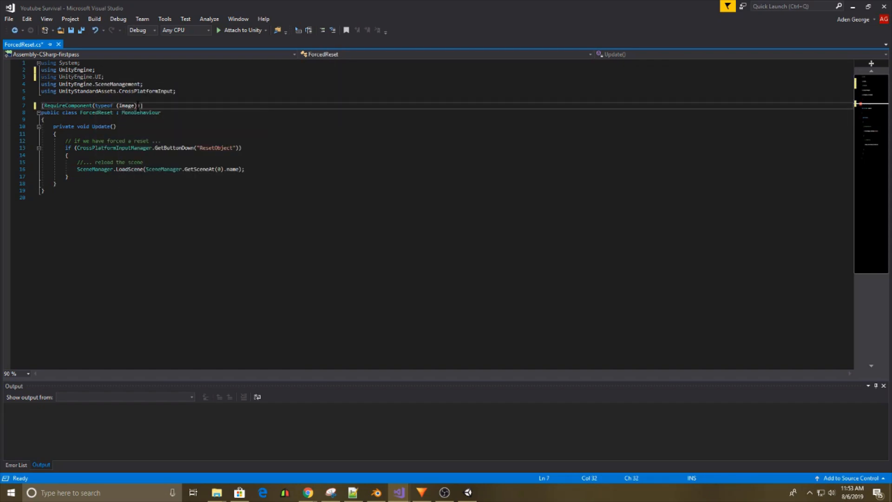
pyautogui.hotkey('ctrl', 's')
# Open SimpleActivatorMenu.cs from its error in Unity's Console, add "using UnityEngine.UI;" below "using UnityEngine;" and save.
pyautogui.hotkey('alt', 'Tab')
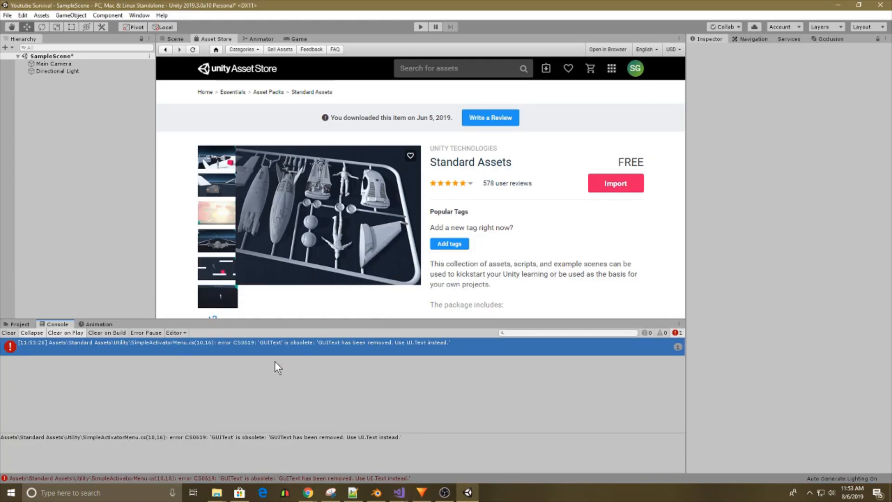
pyautogui.doubleClick(284, 347)
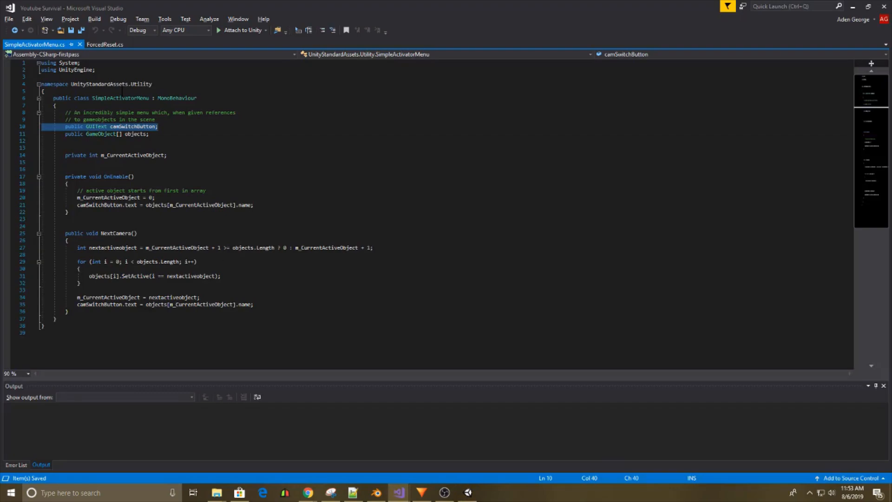
pyautogui.click(112, 70)
pyautogui.press('Return')
pyautogui.write('using ')
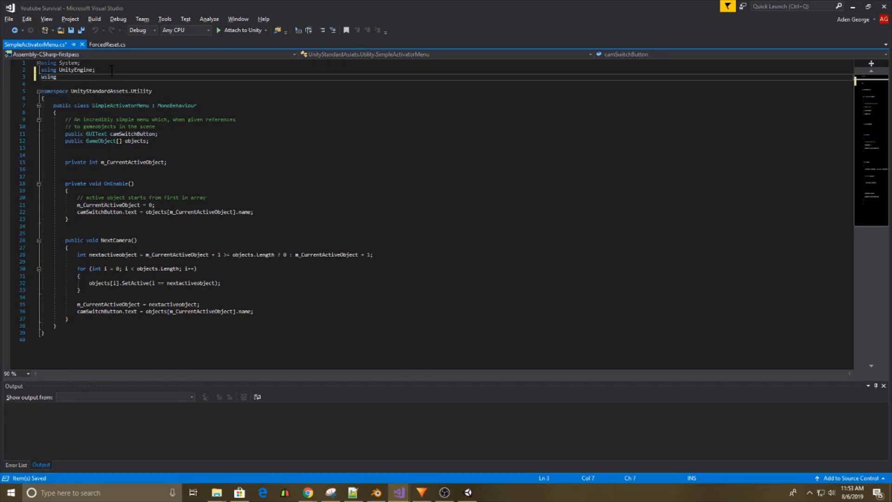
pyautogui.write('UnityEngine.UI;')
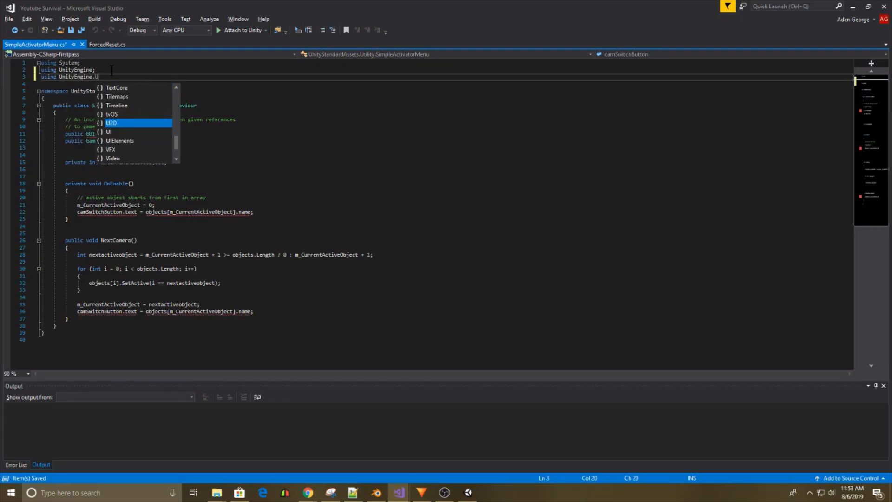
pyautogui.hotkey('ctrl', 's')
# Set the type of the camSwitchButton field in SimpleActivatorMenu.cs to Text and save the script.
pyautogui.doubleClick(96, 134)
pyautogui.write('Tex')
pyautogui.write('tchButton;')
pyautogui.press('Escape')
pyautogui.hotkey('ctrl', 's')
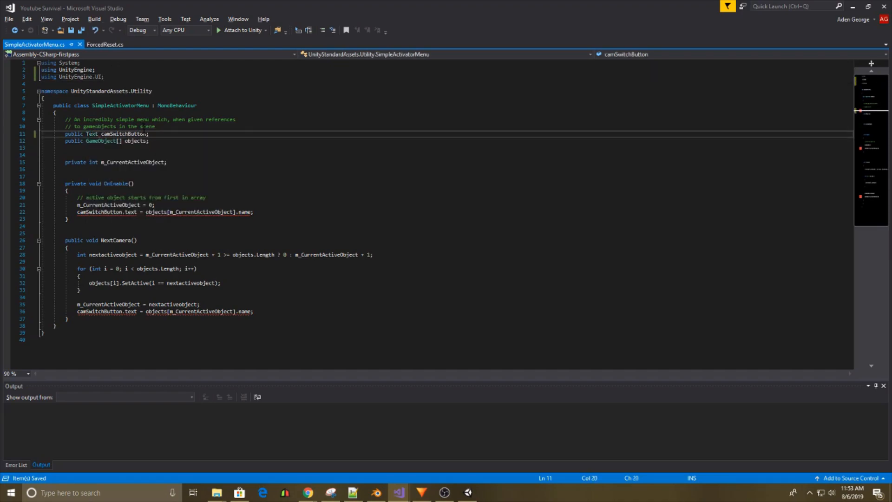
# Switch back to Unity, clear the Console messages and return to the Scene view.
pyautogui.hotkey('alt', 'Tab')
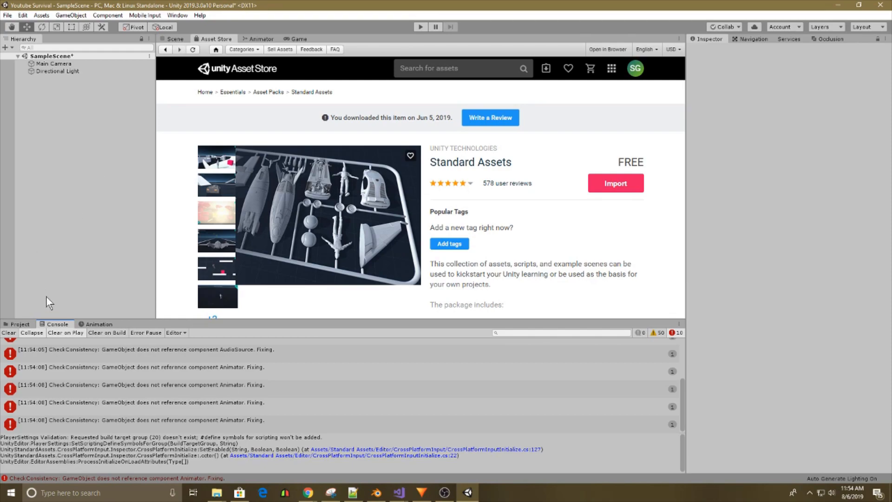
pyautogui.click(9, 334)
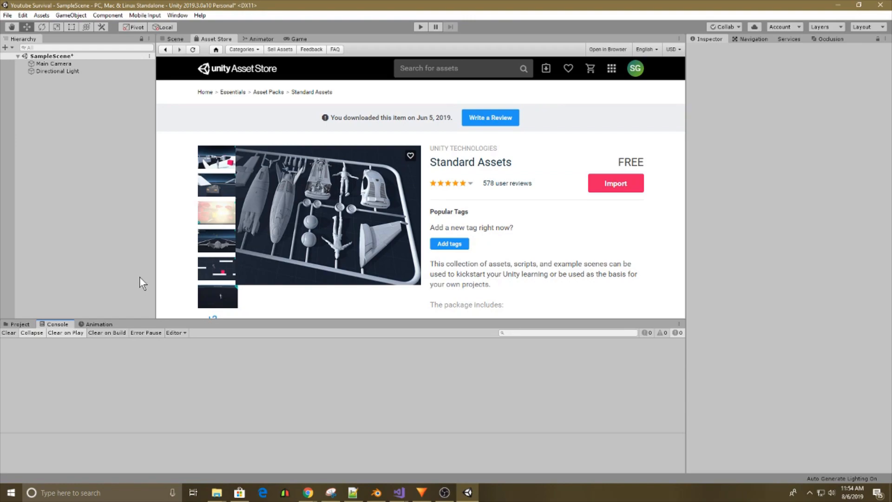
pyautogui.click(175, 41)
# Add a Plane to the scene and set its position to 0 on all axes.
pyautogui.moveTo(394, 179); pyautogui.dragTo(354, 255, button='right')
pyautogui.press('s')
pyautogui.moveTo(445, 158); pyautogui.dragTo(416, 219, button='right')
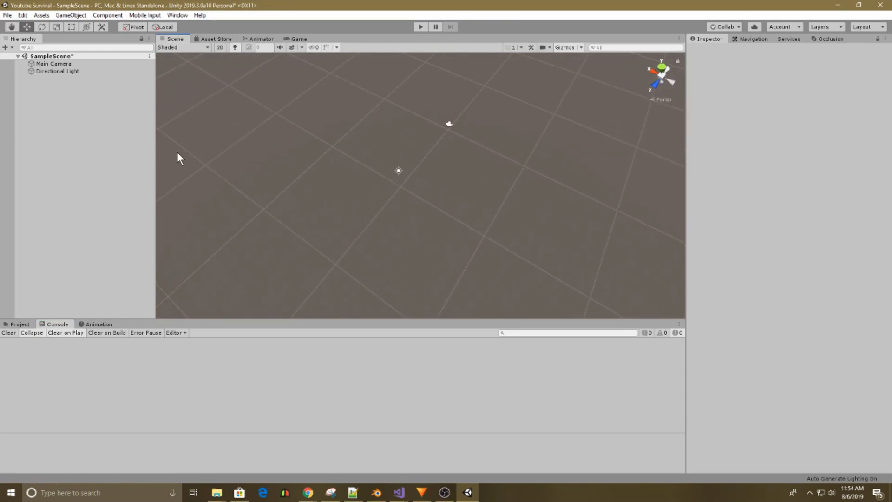
pyautogui.rightClick(58, 105)
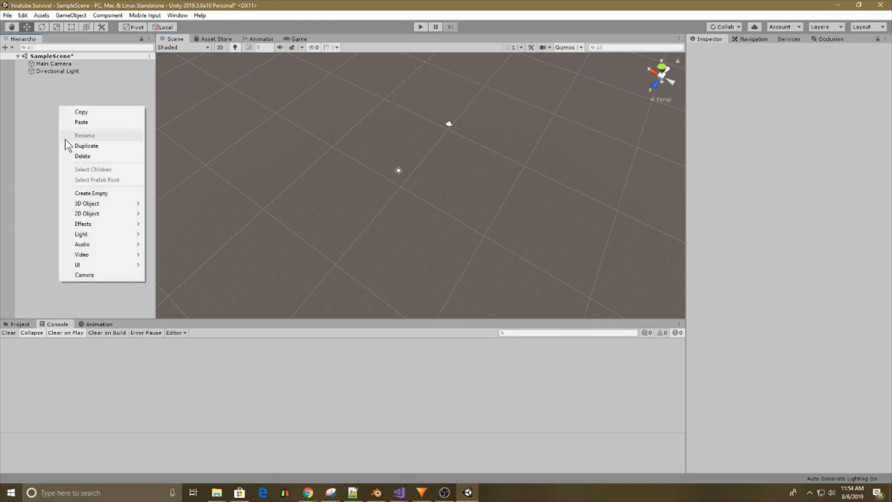
pyautogui.moveTo(91, 205)
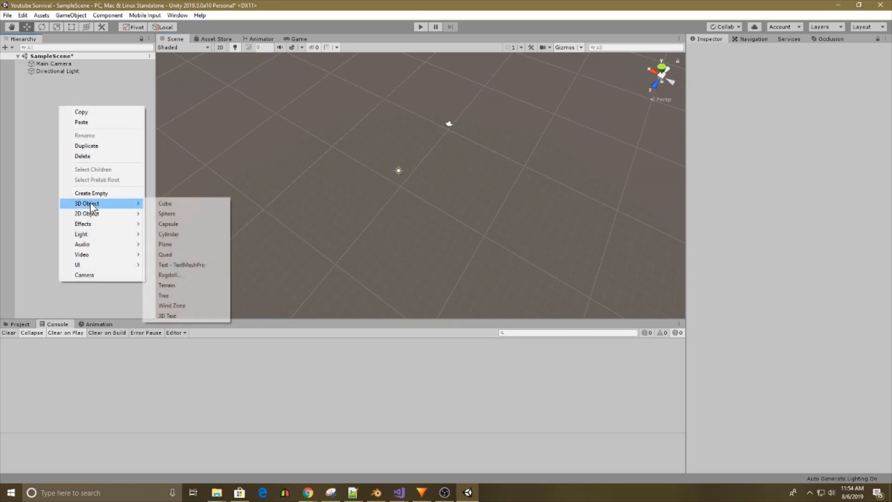
pyautogui.click(166, 244)
pyautogui.moveTo(454, 227); pyautogui.dragTo(490, 169, button='right')
pyautogui.click(808, 84)
pyautogui.write('0')
pyautogui.click(853, 87)
pyautogui.click(848, 85)
pyautogui.write('0')
pyautogui.click(861, 84)
pyautogui.write('0')
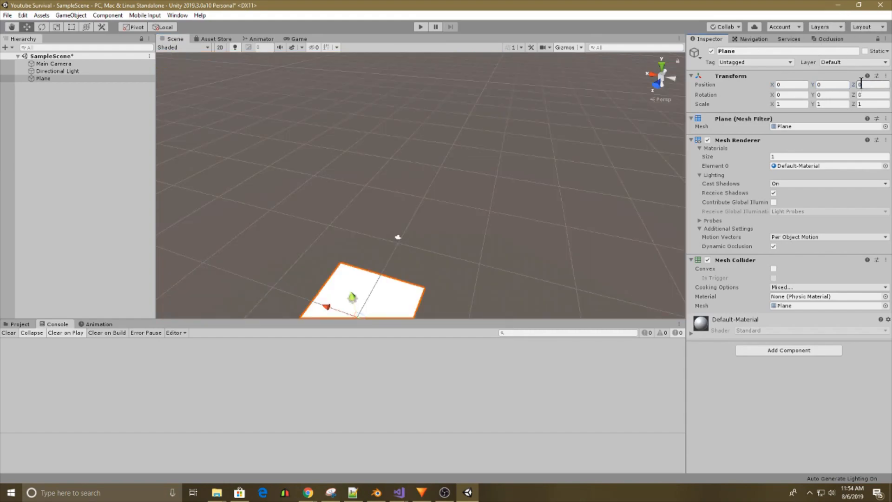
# Set the plane's scale to 10 on the X, Y and Z axes.
pyautogui.click(531, 148)
pyautogui.moveTo(531, 148); pyautogui.dragTo(468, 197, button='right')
pyautogui.click(432, 226)
pyautogui.click(791, 104)
pyautogui.write('10')
pyautogui.click(832, 104)
pyautogui.write('10')
pyautogui.click(878, 104)
pyautogui.write('10')
pyautogui.moveTo(486, 98); pyautogui.dragTo(415, 170, button='right')
pyautogui.click(511, 90)
pyautogui.click(415, 170)
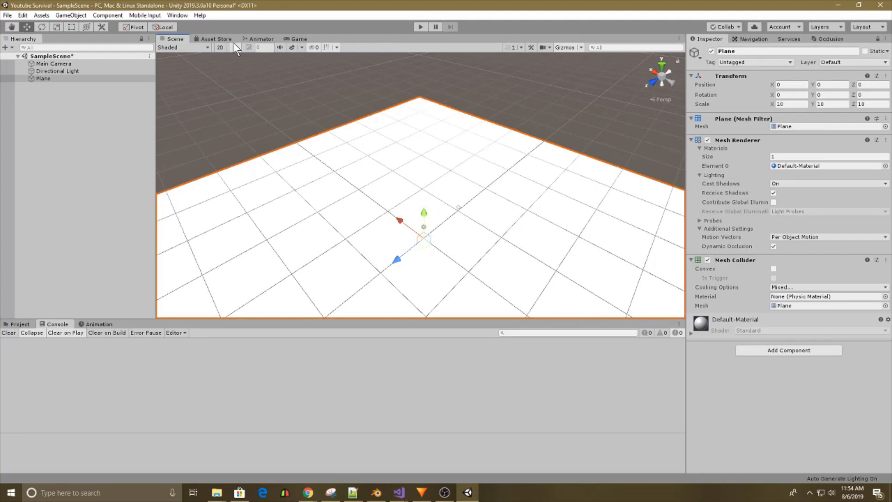
# Rename the plane as Ground and bring up the project's asset folders.
pyautogui.rightClick(44, 78)
pyautogui.click(79, 111)
pyautogui.write('Gr')
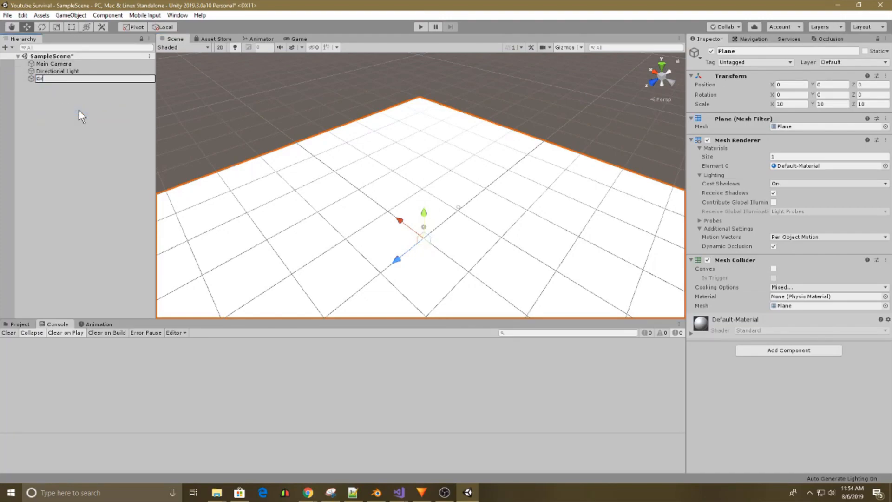
pyautogui.write('ound')
pyautogui.press('Return')
pyautogui.click(20, 324)
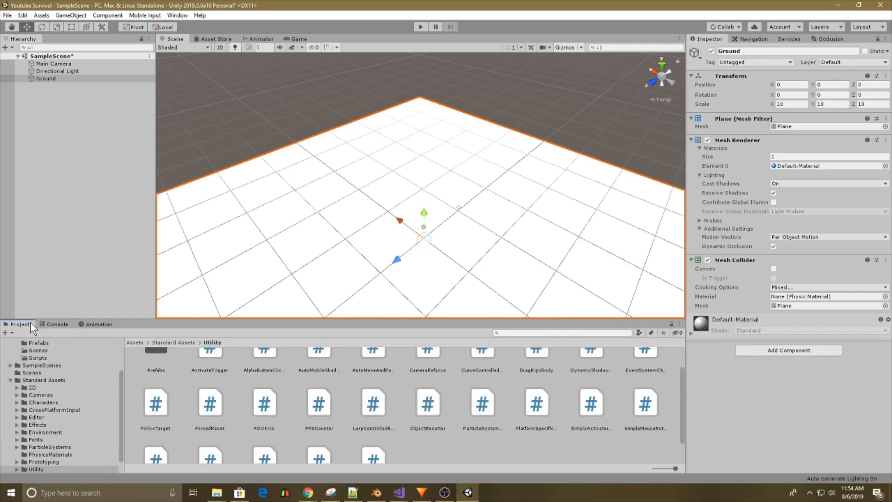
# Create a new material named Ground in the Game project's Materials folder.
pyautogui.click(12, 431)
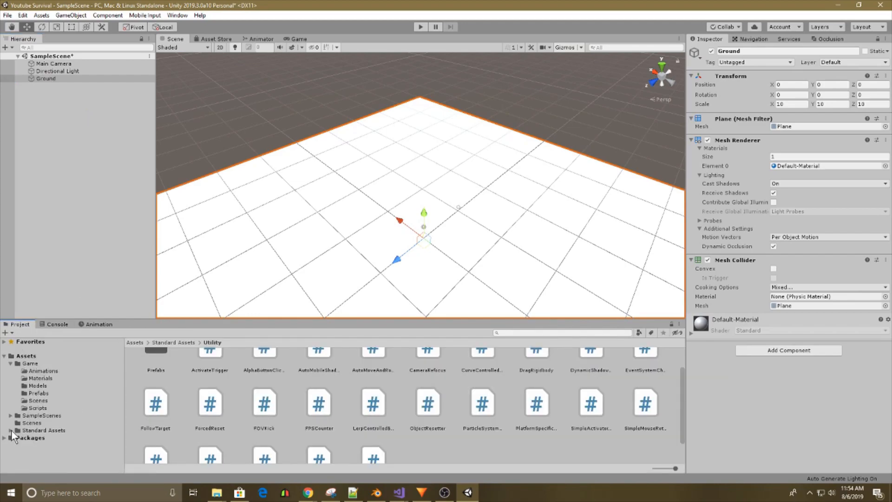
pyautogui.click(27, 364)
pyautogui.click(47, 379)
pyautogui.rightClick(331, 412)
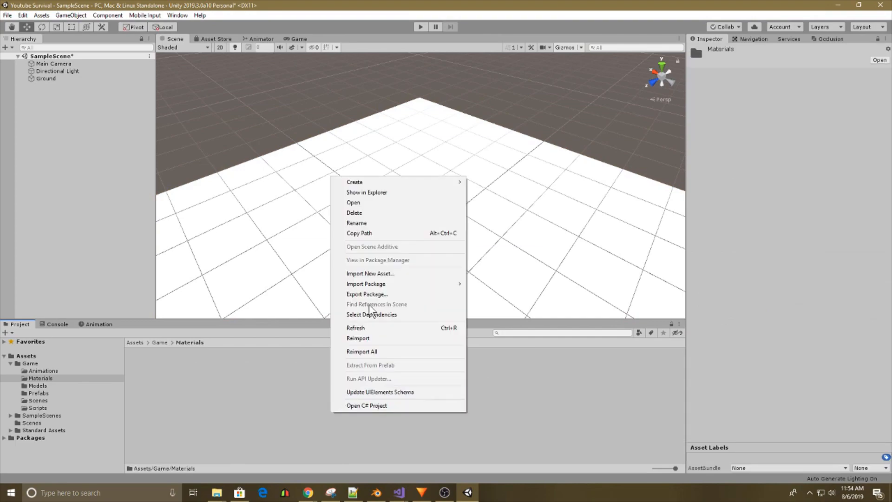
pyautogui.moveTo(369, 183)
pyautogui.click(495, 274)
pyautogui.write('Ground')
pyautogui.click(322, 425)
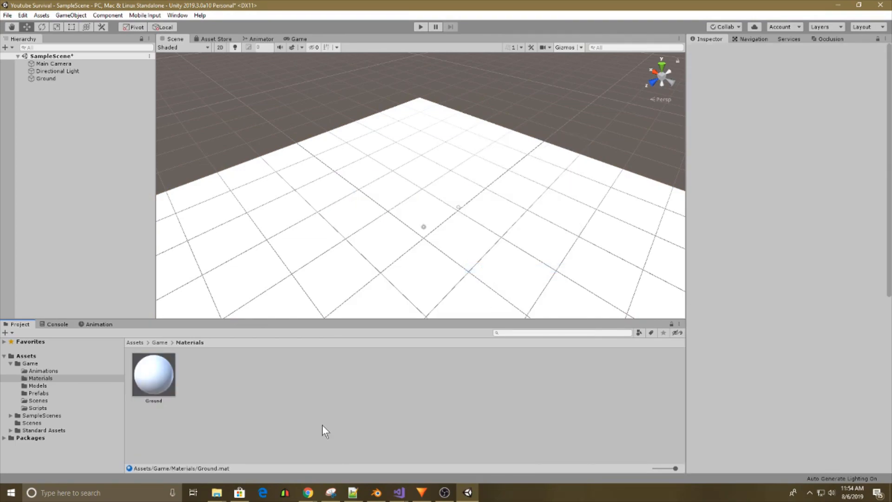
# Create a second material named Player in the Materials folder.
pyautogui.rightClick(322, 425)
pyautogui.moveTo(354, 191)
pyautogui.click(489, 268)
pyautogui.write('Player')
pyautogui.press('Return')
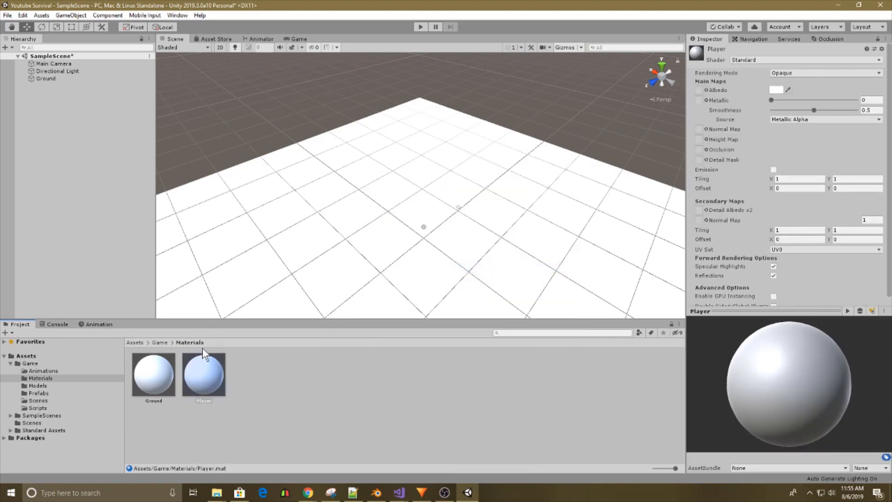
# Set the Ground material's albedo to grey 737070 and apply the material to the ground plane.
pyautogui.click(168, 377)
pyautogui.click(776, 90)
pyautogui.moveTo(619, 201); pyautogui.dragTo(611, 209)
pyautogui.moveTo(160, 394); pyautogui.dragTo(365, 231)
# Set the Ground material's smoothness to 0 and its albedo to a slightly darker grey.
pyautogui.moveTo(814, 110); pyautogui.dragTo(752, 110)
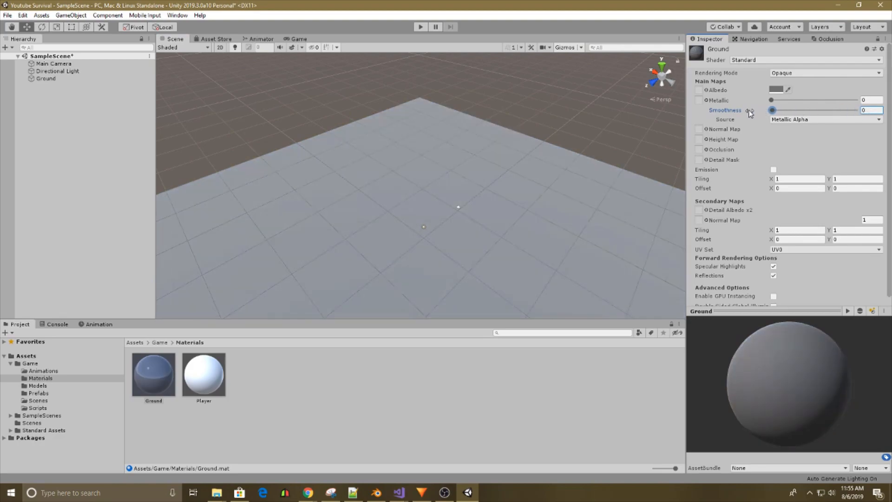
pyautogui.click(775, 90)
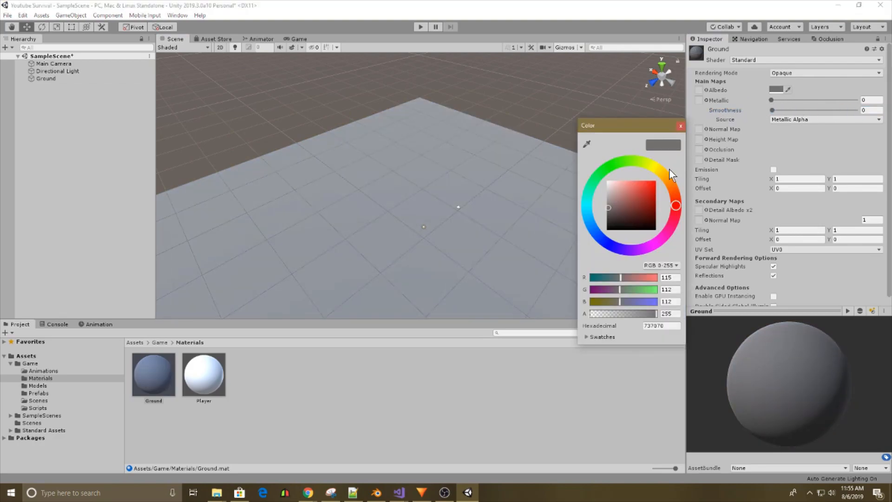
pyautogui.click(607, 211)
pyautogui.click(551, 93)
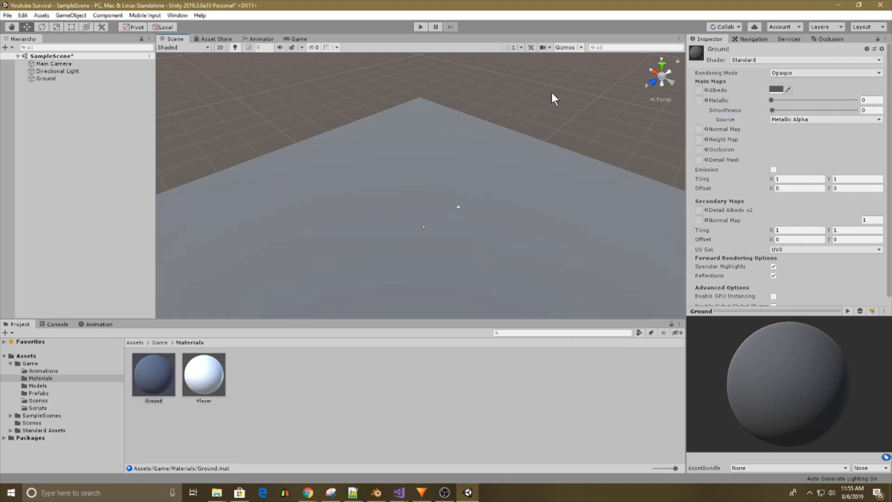
# Toggle the Ground material's Emission on and off to compare its effect.
pyautogui.click(773, 169)
pyautogui.click(774, 170)
pyautogui.click(773, 169)
pyautogui.click(774, 170)
pyautogui.scroll(-1, 777, 260)
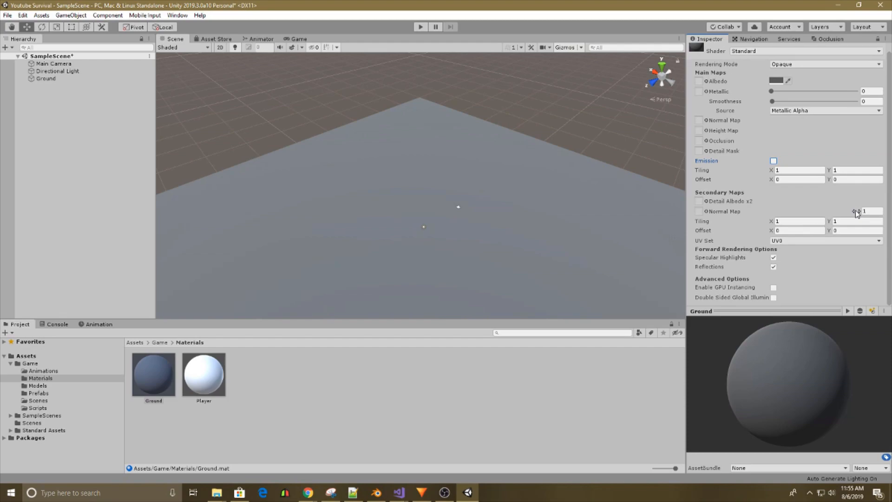
pyautogui.moveTo(553, 160); pyautogui.dragTo(418, 215, button='right')
pyautogui.click(39, 97)
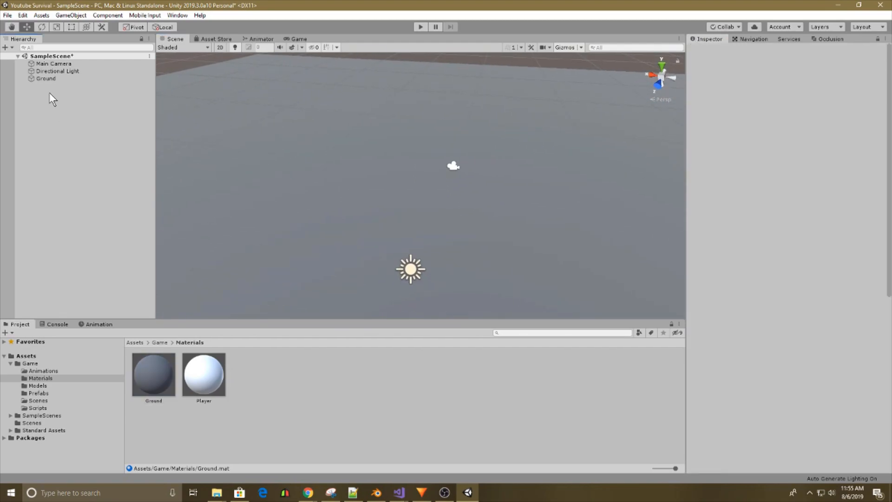
pyautogui.rightClick(50, 93)
pyautogui.moveTo(91, 187)
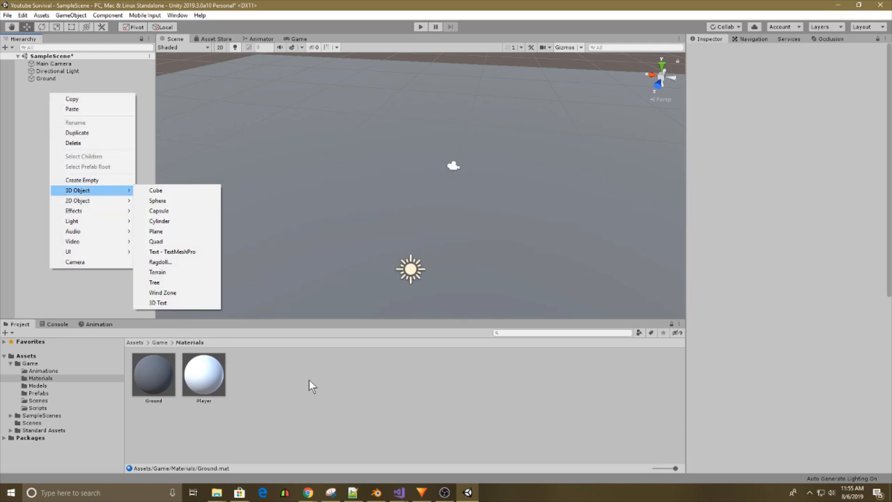
pyautogui.click(307, 381)
# Add the FPSController prefab from the Standard Assets FirstPersonCharacter Prefabs folder to the scene.
pyautogui.click(79, 430)
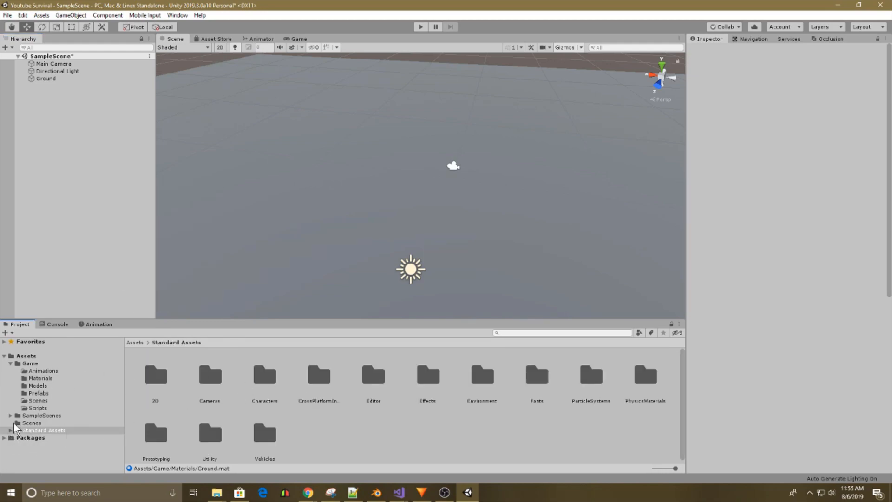
pyautogui.doubleClick(264, 375)
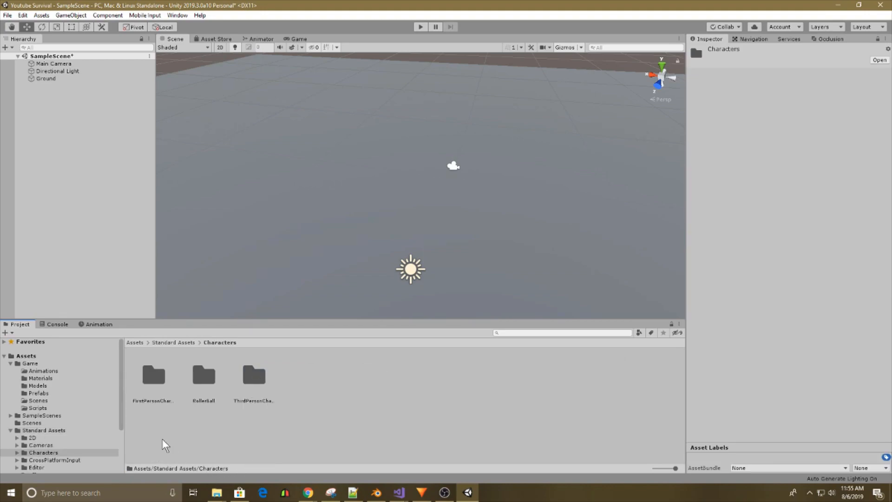
pyautogui.doubleClick(152, 399)
pyautogui.doubleClick(207, 400)
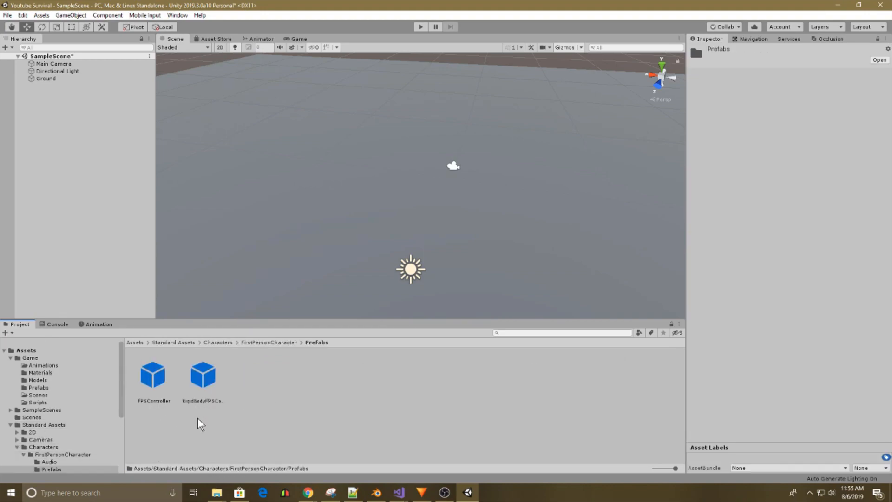
pyautogui.moveTo(149, 396); pyautogui.dragTo(82, 112)
# Set the FPSController's Y position to 2 and frame it in the Scene view.
pyautogui.press('f')
pyautogui.moveTo(815, 93); pyautogui.dragTo(844, 94)
pyautogui.write('2')
pyautogui.moveTo(409, 204); pyautogui.dragTo(434, 181, button='right')
pyautogui.press('w')
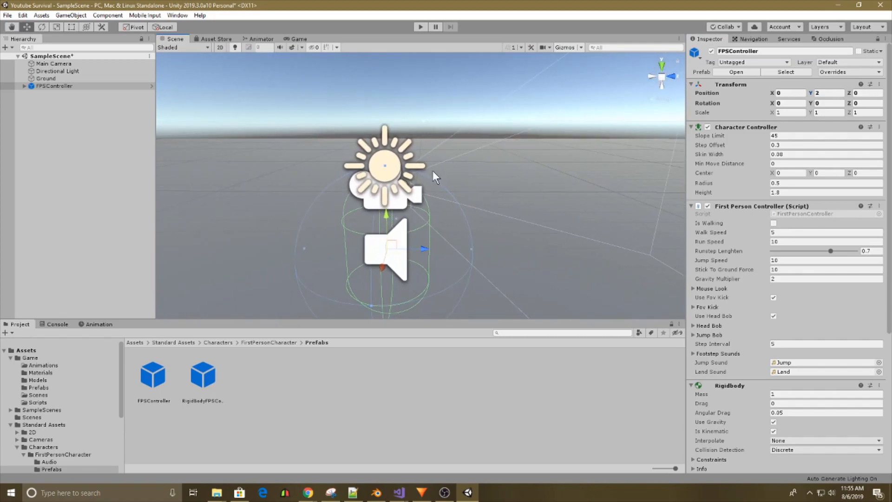
# Delete the Main Camera from the scene and play-test the first-person controller.
pyautogui.click(63, 62)
pyautogui.rightClick(69, 64)
pyautogui.click(115, 112)
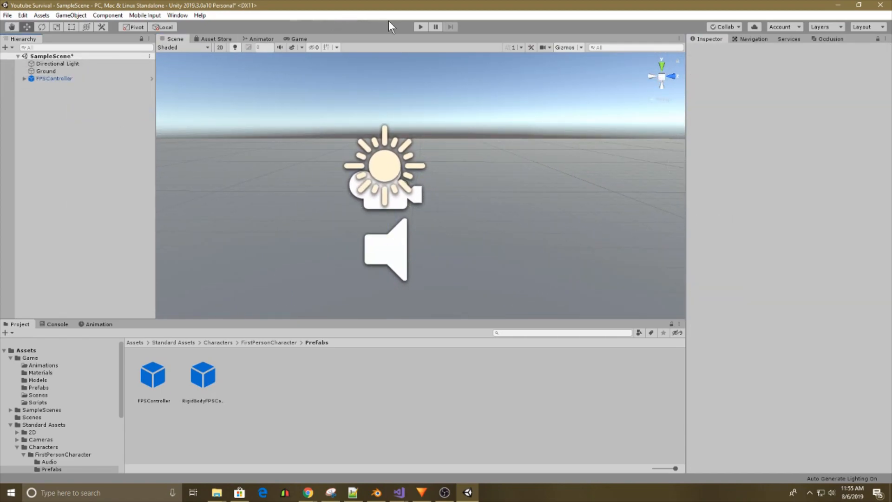
pyautogui.click(415, 27)
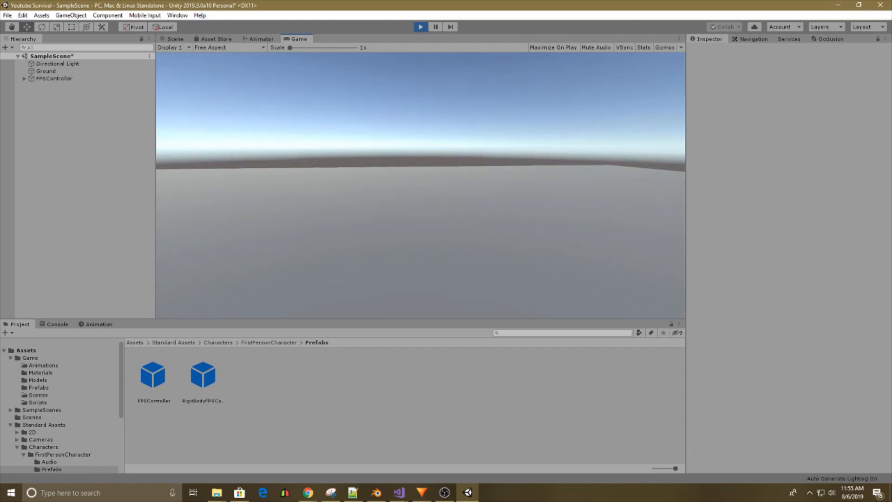
pyautogui.click(421, 27)
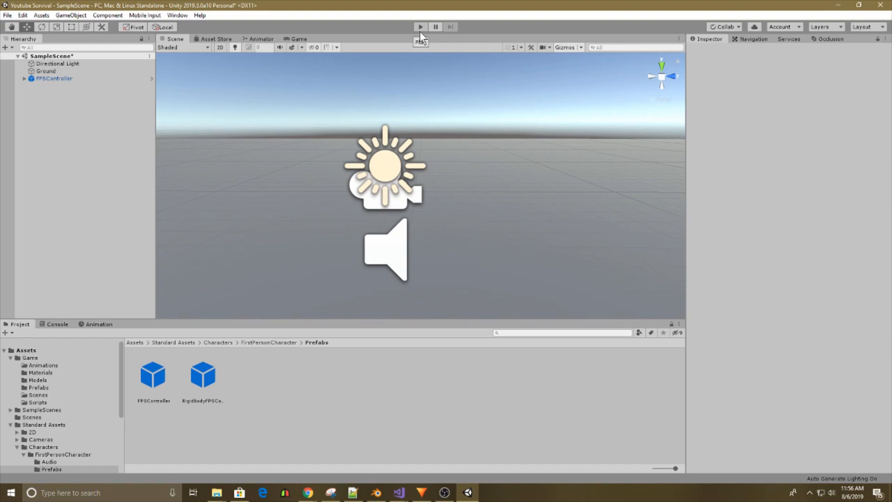
# Create an empty child object under the FPSController's FirstPersonCharacter.
pyautogui.click(39, 78)
pyautogui.click(24, 78)
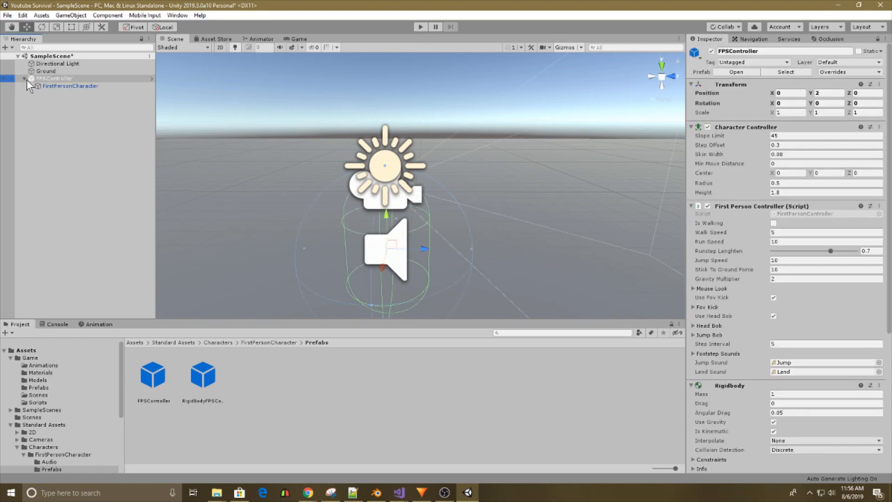
pyautogui.click(61, 85)
pyautogui.rightClick(62, 85)
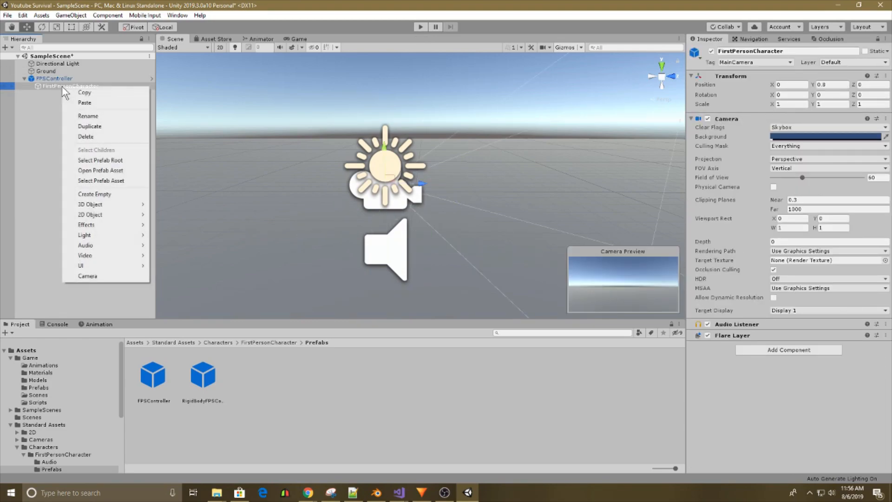
pyautogui.click(100, 194)
# Look through the Game asset folders and show the contents of its Prefabs folder.
pyautogui.click(44, 388)
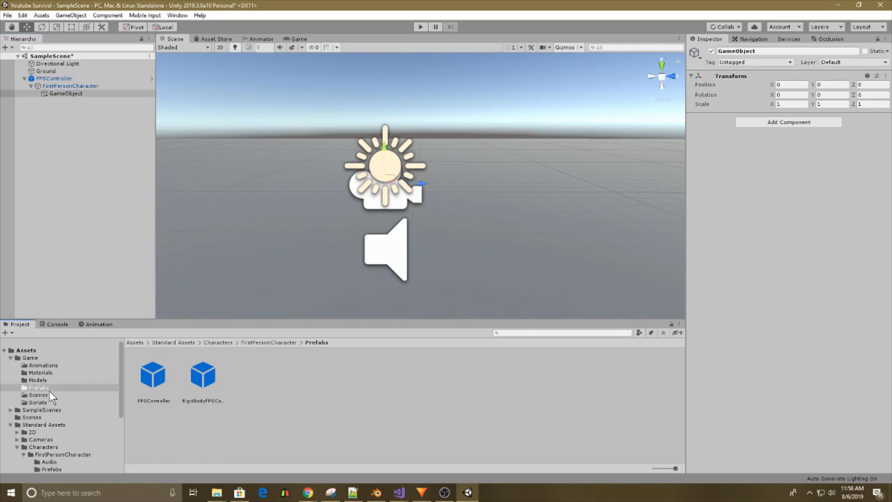
pyautogui.click(55, 372)
pyautogui.click(58, 380)
pyautogui.click(59, 365)
pyautogui.click(56, 380)
pyautogui.click(55, 388)
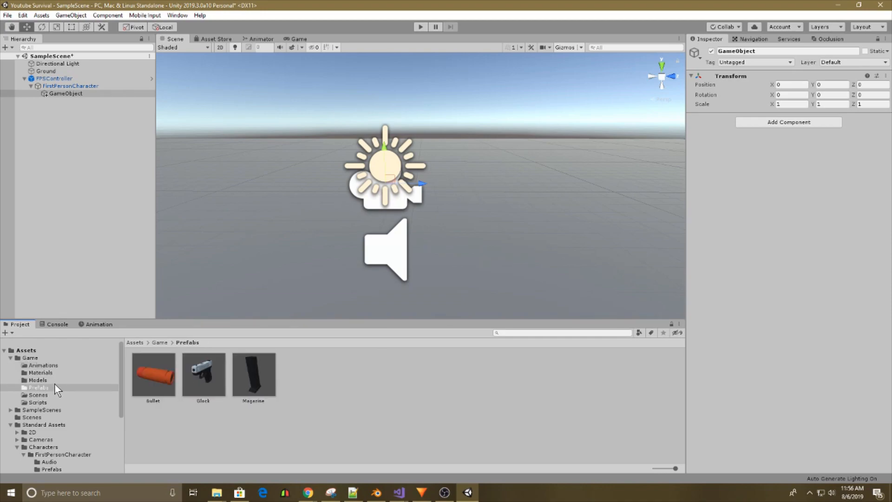
pyautogui.click(75, 114)
pyautogui.click(64, 93)
pyautogui.rightClick(65, 94)
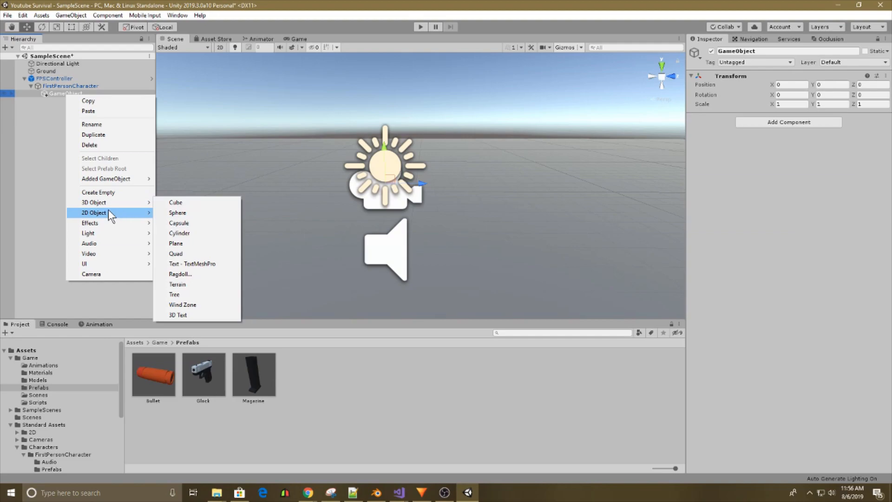
pyautogui.click(40, 103)
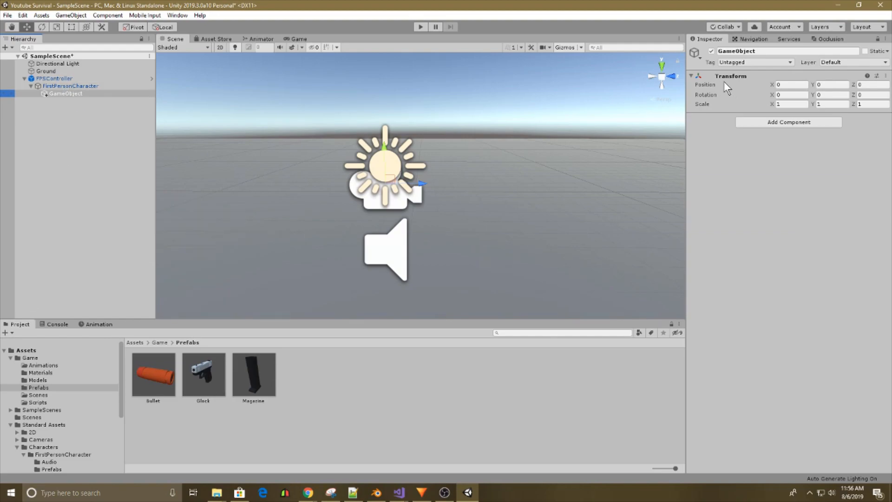
# Rename the empty child object as Arms_Glock.
pyautogui.click(752, 50)
pyautogui.write('Arms_Glock')
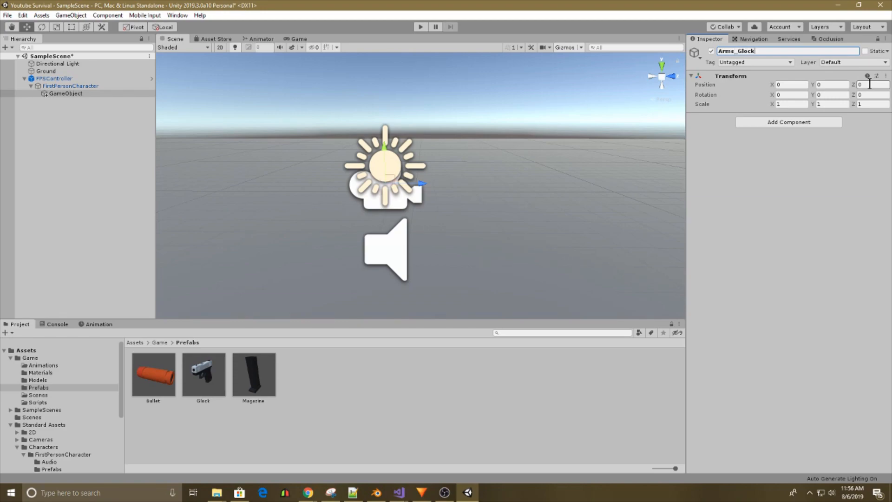
pyautogui.press('Return')
# Add a 3D Cube as a child of Arms_Glock.
pyautogui.rightClick(59, 93)
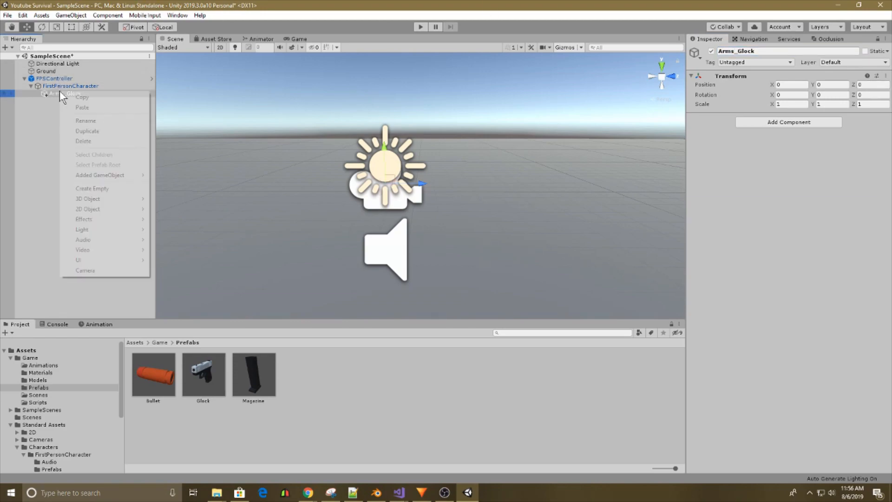
pyautogui.moveTo(135, 199)
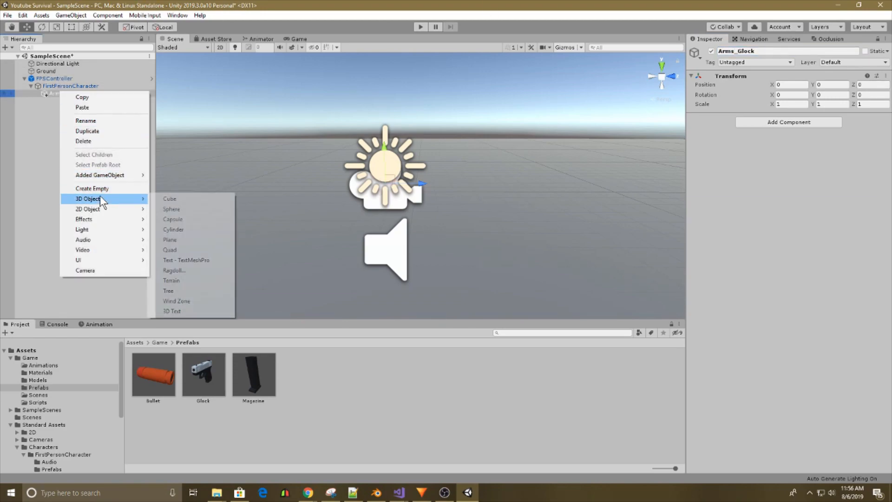
pyautogui.click(169, 199)
# Set the cube's scale to 0.5 on the X and Y axes.
pyautogui.moveTo(404, 157); pyautogui.dragTo(317, 206, button='right')
pyautogui.click(786, 105)
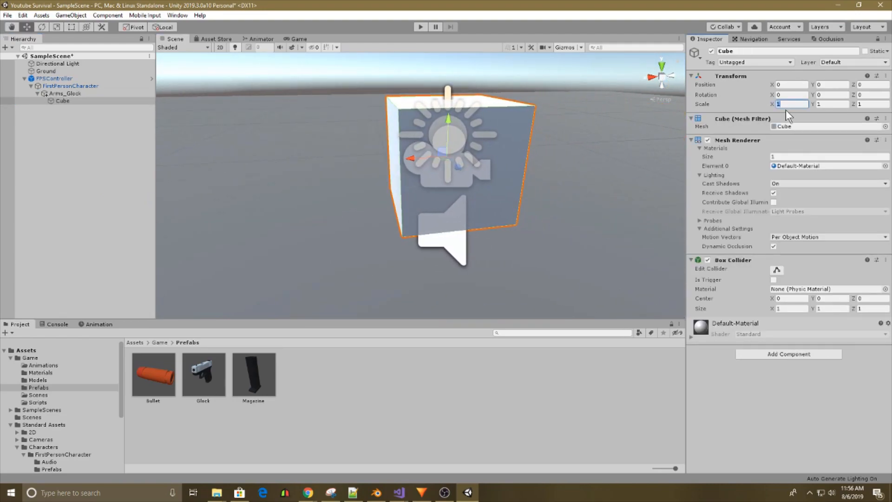
pyautogui.write('0.5')
pyautogui.click(829, 105)
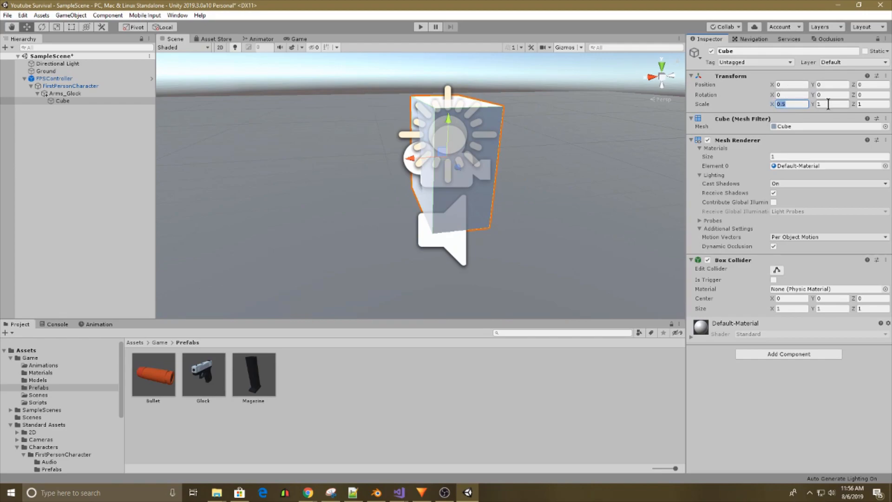
pyautogui.write('0.5')
# Set the cube's scale to 0.2 on the X and Y axes.
pyautogui.click(798, 104)
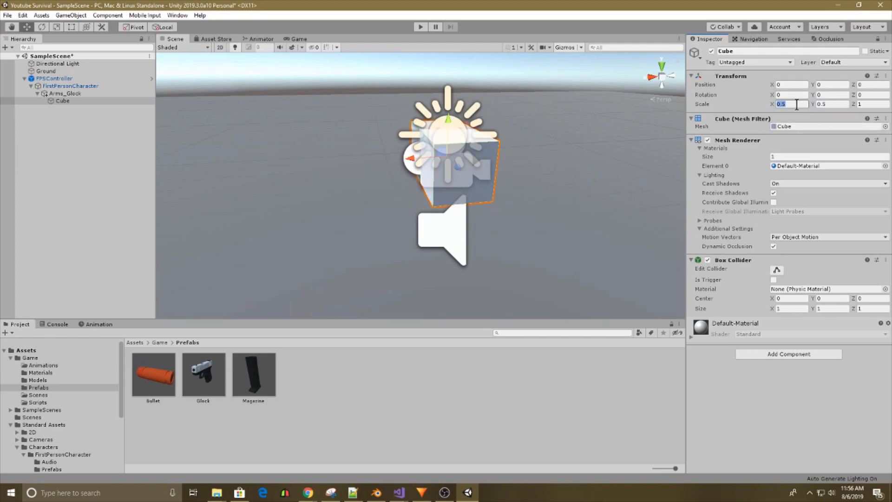
pyautogui.write('0.2')
pyautogui.press('Return')
pyautogui.click(830, 105)
pyautogui.write('0.2')
# Move the cube to about X 0.352 and Z 0.717 and check it in the Game view.
pyautogui.moveTo(346, 164); pyautogui.dragTo(381, 175, button='right')
pyautogui.press('a')
pyautogui.moveTo(360, 171); pyautogui.dragTo(395, 168)
pyautogui.click(300, 38)
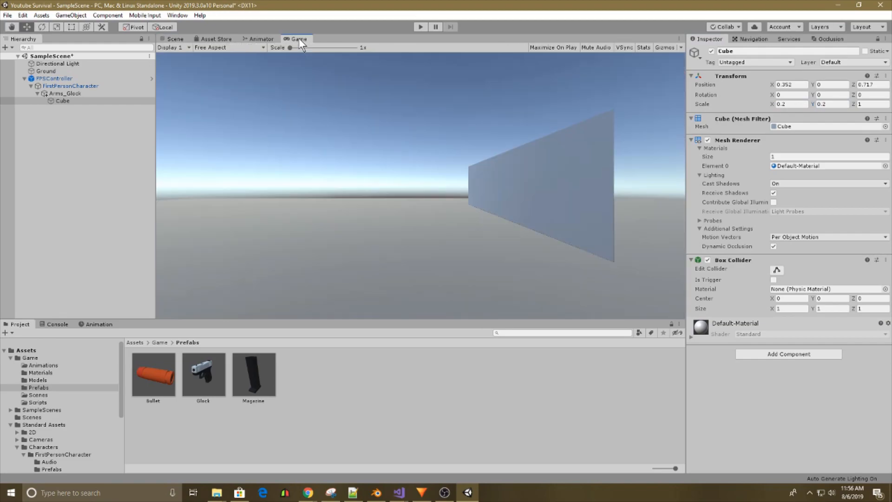
# Set the FirstPersonCharacter camera's near clipping plane to 0.01.
pyautogui.click(65, 79)
pyautogui.click(63, 86)
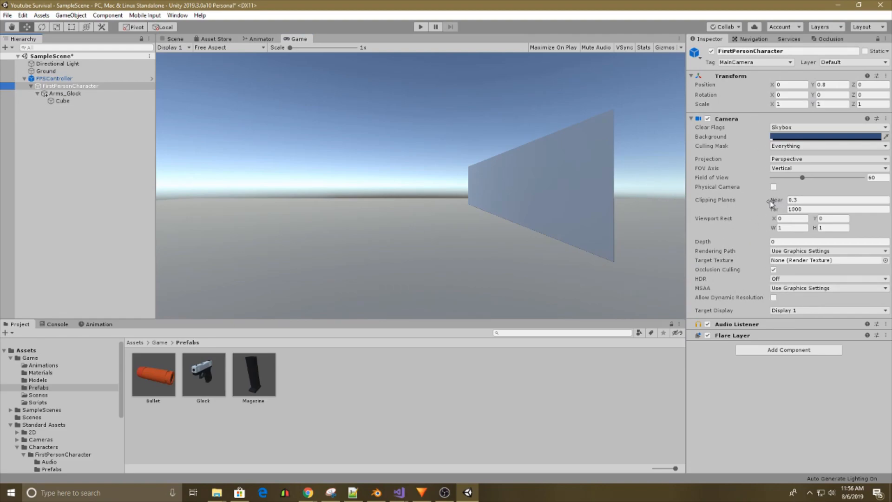
pyautogui.click(799, 200)
pyautogui.write('0.01')
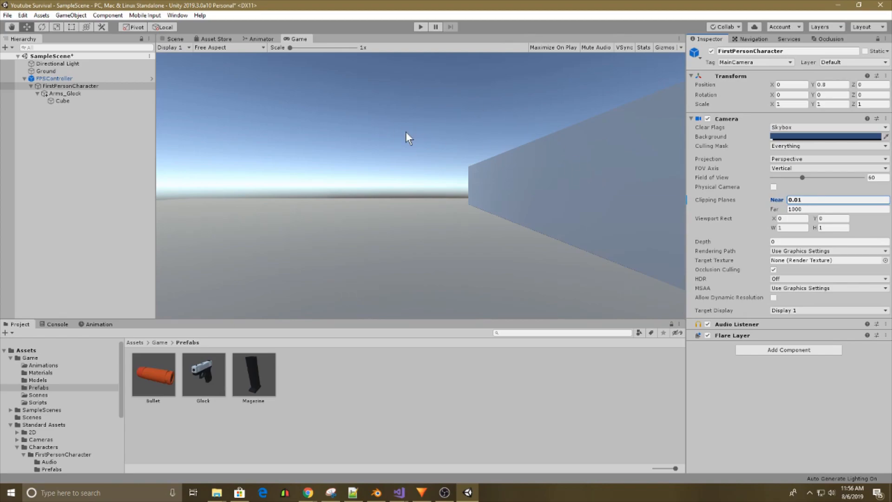
# Lower the cube to Y -0.33 and check its placement in the Game view.
pyautogui.click(172, 39)
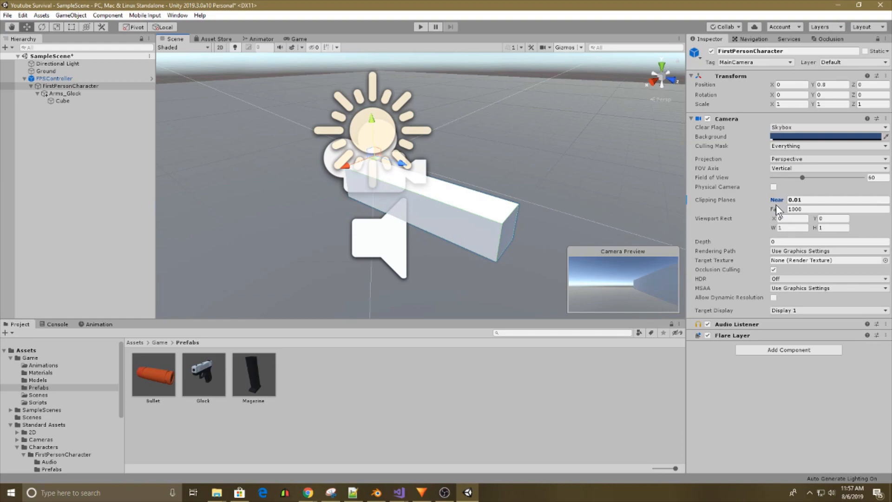
pyautogui.click(66, 103)
pyautogui.moveTo(509, 166)
pyautogui.mouseDown(button='right')
pyautogui.moveTo(499, 164)
pyautogui.moveTo(507, 167)
pyautogui.mouseUp(button='right')
pyautogui.click(293, 39)
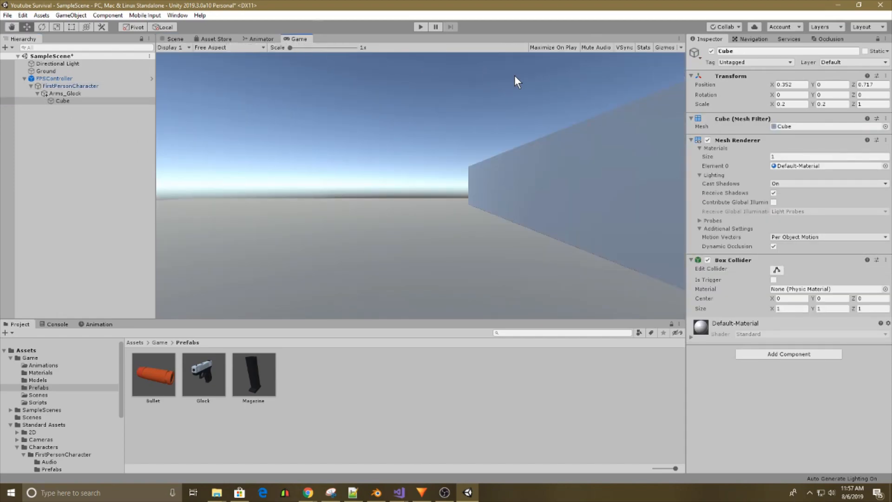
pyautogui.moveTo(814, 86); pyautogui.dragTo(808, 88)
# Try a Z scale of 0.7 on the cube, compare it in the Scene view, and set it to 0.8.
pyautogui.click(870, 104)
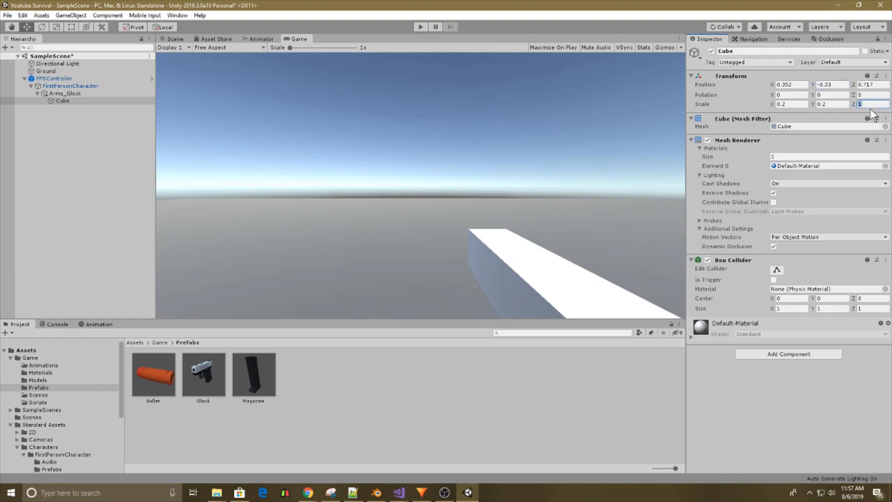
pyautogui.write('0.7')
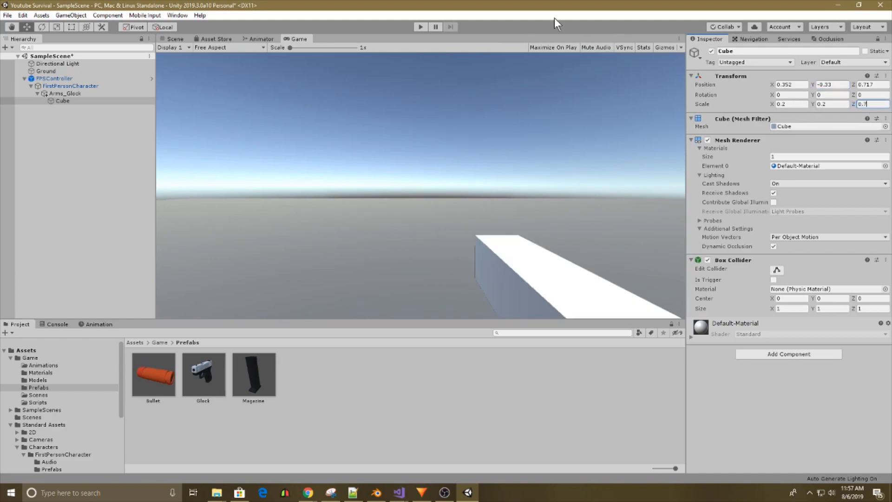
pyautogui.click(172, 38)
pyautogui.click(886, 104)
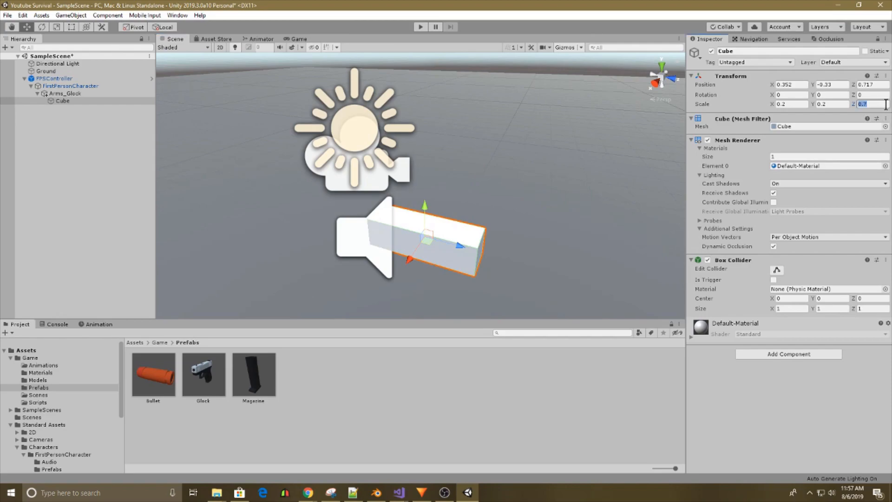
pyautogui.write('0.8')
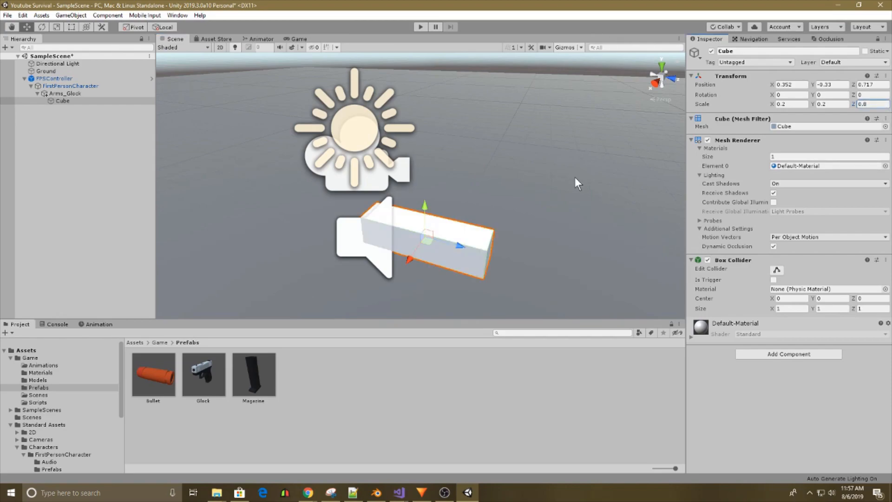
# Pull the cube back along its Z axis to position Z 0.3, judging it in the Game view.
pyautogui.moveTo(459, 246); pyautogui.dragTo(454, 245)
pyautogui.click(301, 39)
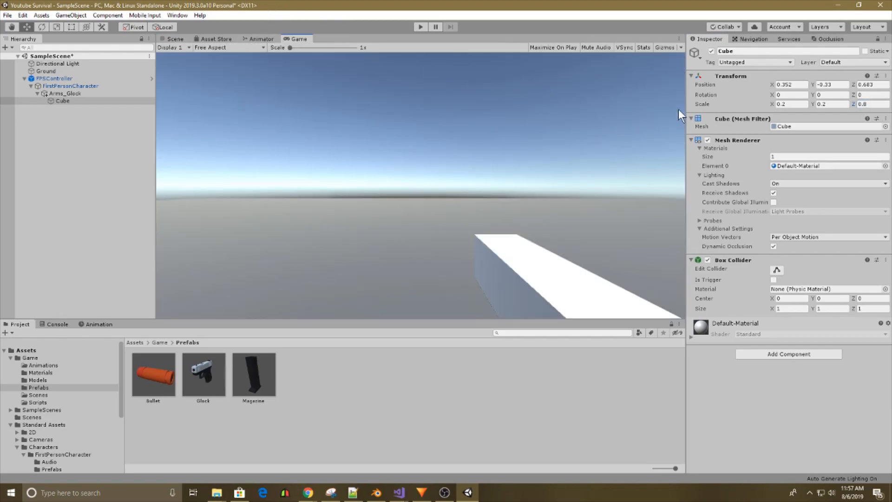
pyautogui.click(852, 85)
pyautogui.moveTo(855, 86); pyautogui.dragTo(854, 85)
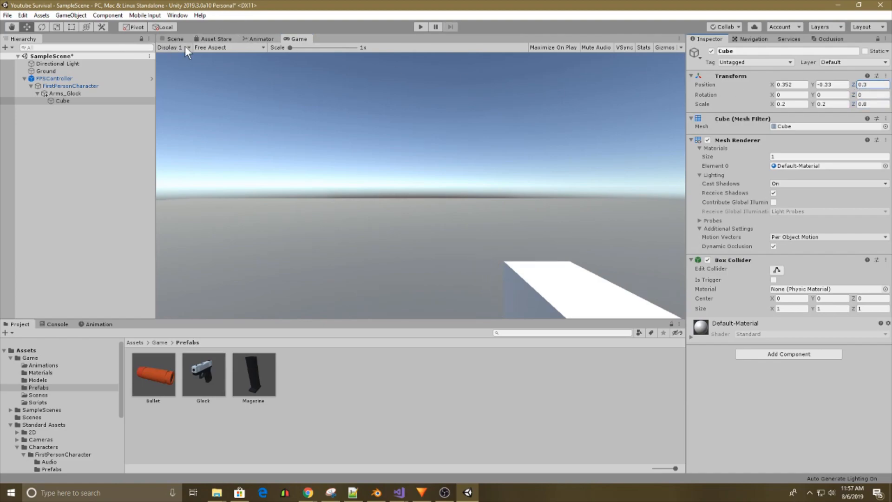
# Rename the cube under Arms_Glock as Arm.
pyautogui.click(175, 39)
pyautogui.rightClick(77, 95)
pyautogui.click(68, 100)
pyautogui.rightClick(69, 100)
pyautogui.click(91, 131)
pyautogui.write('Ar')
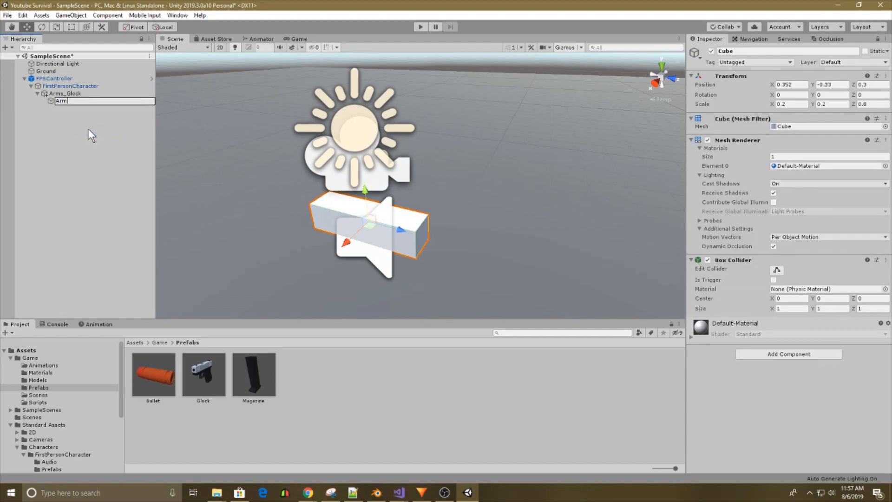
pyautogui.write('m')
pyautogui.press('Return')
# Add a child cube to Arm and move it beyond the arm's front end to about Z 1.04.
pyautogui.rightClick(67, 101)
pyautogui.moveTo(98, 200)
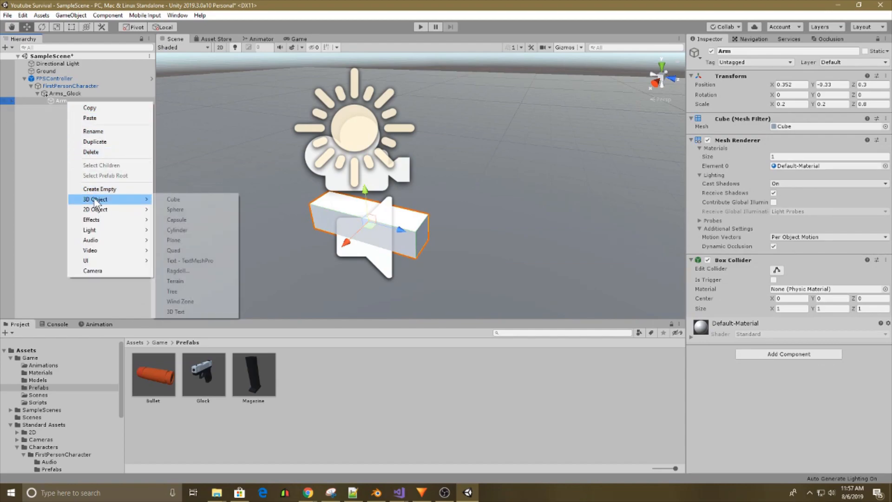
pyautogui.click(197, 199)
pyautogui.moveTo(402, 236); pyautogui.dragTo(495, 258)
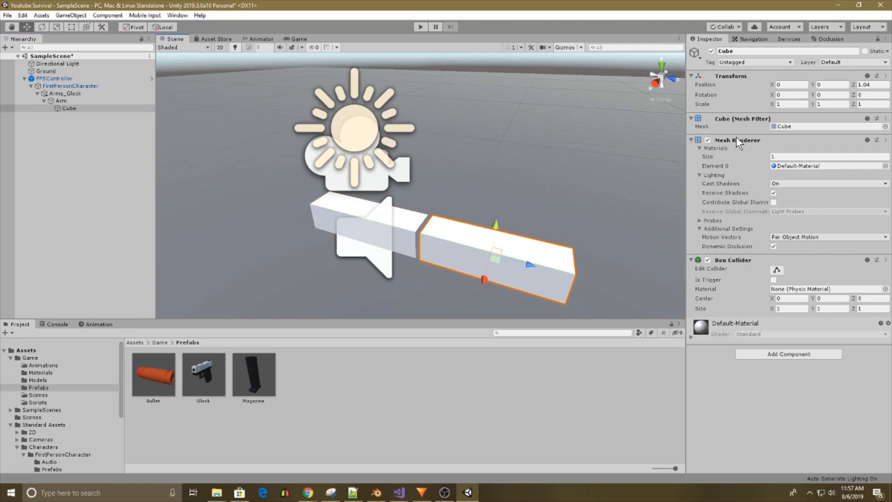
# Try Z scales of 0.5 and 0.3 on the child cube.
pyautogui.click(791, 102)
pyautogui.click(873, 104)
pyautogui.write('0.5')
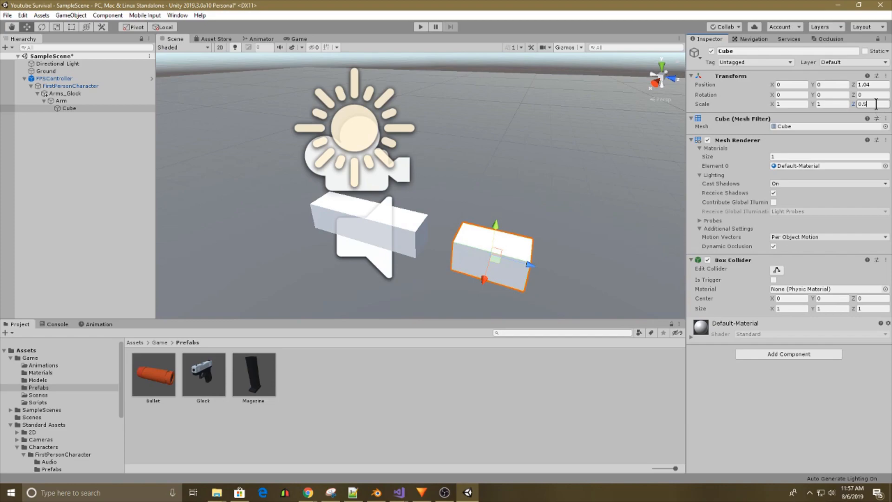
pyautogui.press('BackSpace')
pyautogui.write('3')
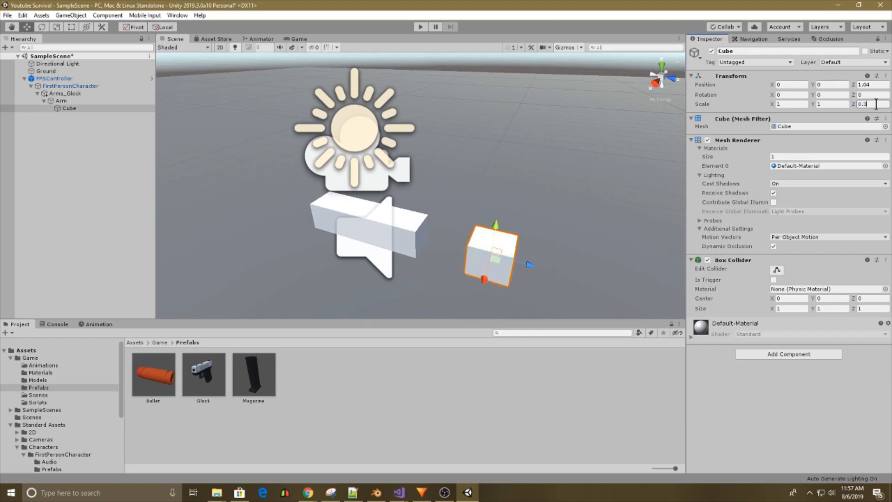
# Set the child cube's scale to 0.8 on the X and Y axes.
pyautogui.click(841, 104)
pyautogui.write('0.8')
pyautogui.hotkey('ctrl', 'a')
pyautogui.hotkey('ctrl', 'c')
pyautogui.click(779, 105)
pyautogui.hotkey('ctrl', 'v')
# Set the child cube's Z scale to 0.2.
pyautogui.moveTo(616, 214); pyautogui.dragTo(514, 204, button='middle')
pyautogui.click(882, 104)
pyautogui.write('0.2')
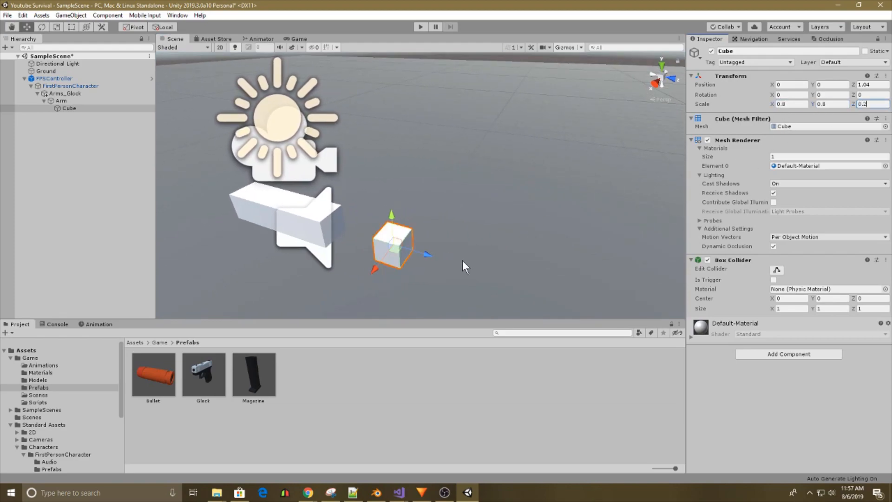
# Move the child cube against the arm's front end at about Z 0.595 and check it in the Game view.
pyautogui.moveTo(426, 254); pyautogui.dragTo(523, 227)
pyautogui.moveTo(524, 228); pyautogui.dragTo(544, 119, button='right')
pyautogui.click(600, 172)
pyautogui.click(544, 119)
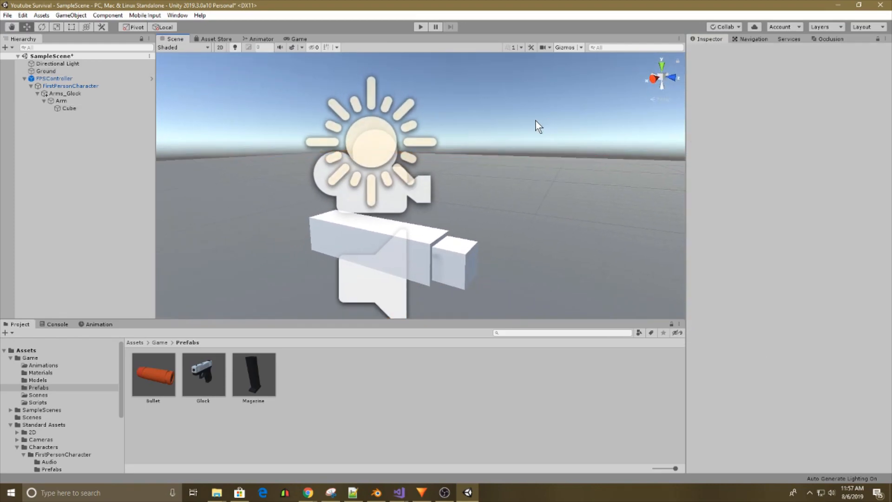
pyautogui.click(299, 39)
# Rename the child cube as Hand.
pyautogui.click(175, 39)
pyautogui.rightClick(74, 108)
pyautogui.click(96, 135)
pyautogui.write('Hand')
pyautogui.press('Return')
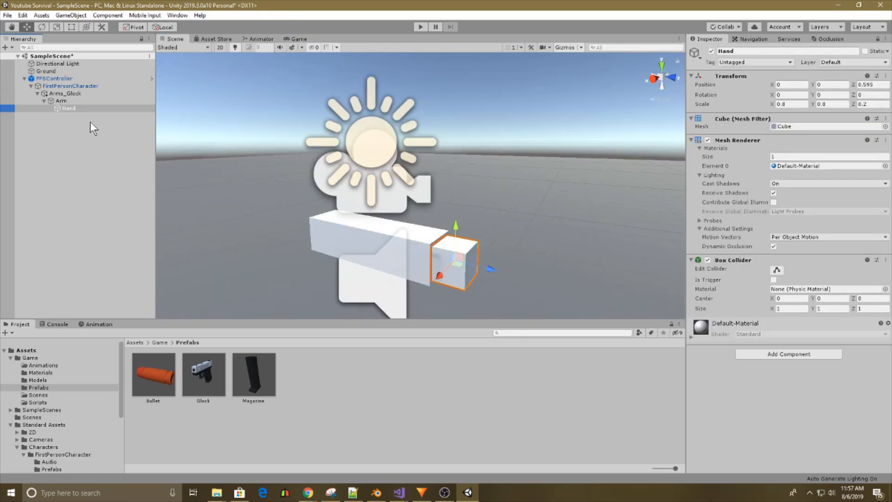
# Duplicate the Arm with its hand, move the copy across to about X -0.243, and check both in the Game view.
pyautogui.click(63, 100)
pyautogui.moveTo(429, 222); pyautogui.dragTo(501, 219, button='middle')
pyautogui.keyDown('alt'); pyautogui.moveTo(502, 220); pyautogui.dragTo(363, 244); pyautogui.keyUp('alt')
pyautogui.moveTo(298, 242); pyautogui.dragTo(400, 243, button='middle')
pyautogui.hotkey('ctrl', 'd')
pyautogui.moveTo(314, 182); pyautogui.dragTo(357, 184)
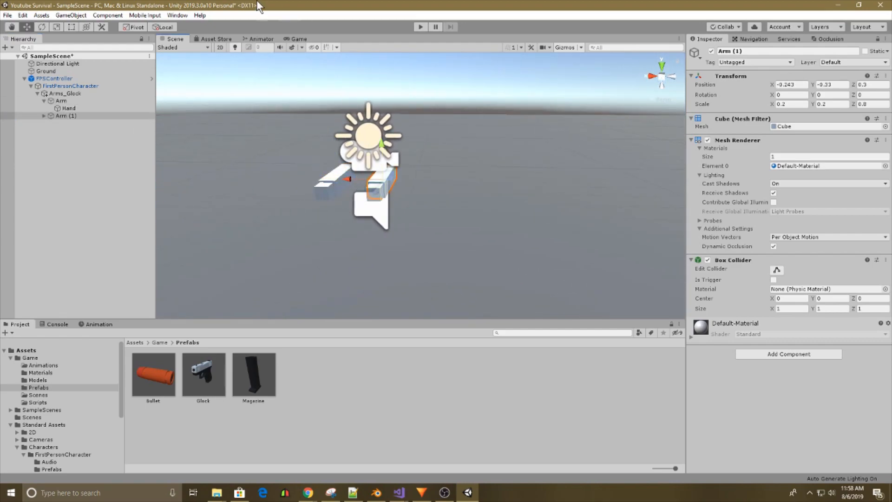
pyautogui.click(293, 38)
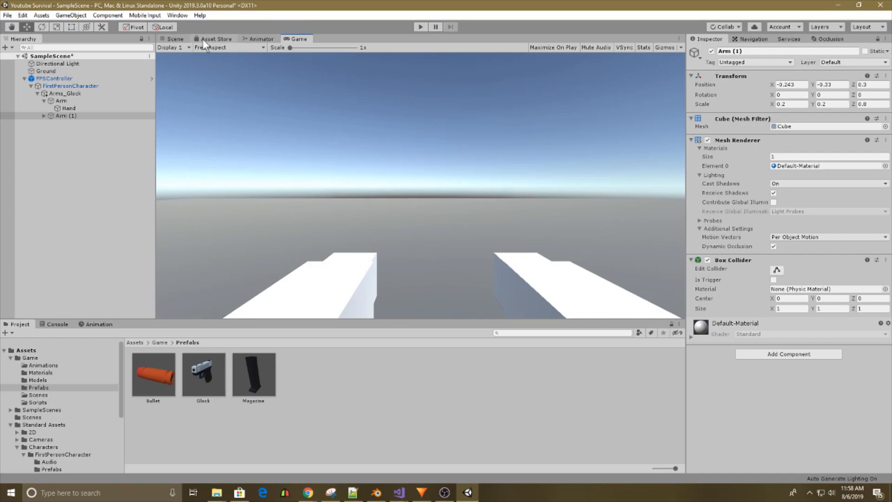
# Move the original Arm inward to X 0.3.
pyautogui.click(175, 38)
pyautogui.click(139, 107)
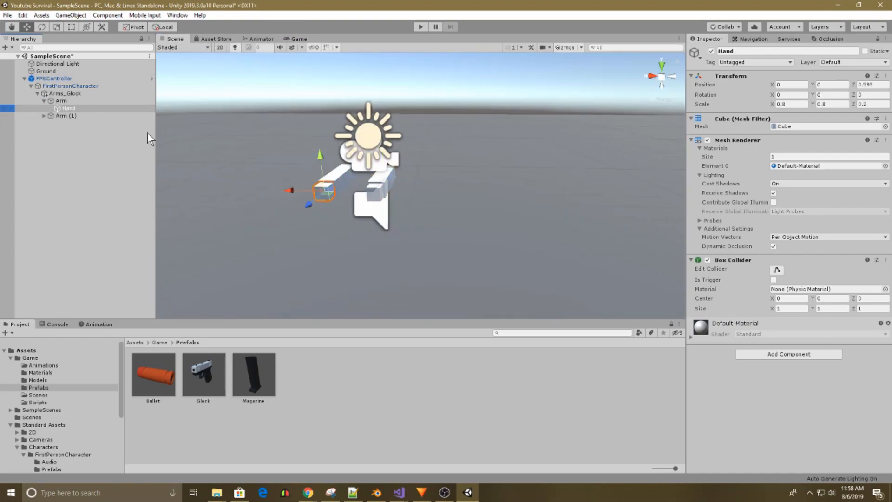
pyautogui.click(77, 101)
pyautogui.click(96, 114)
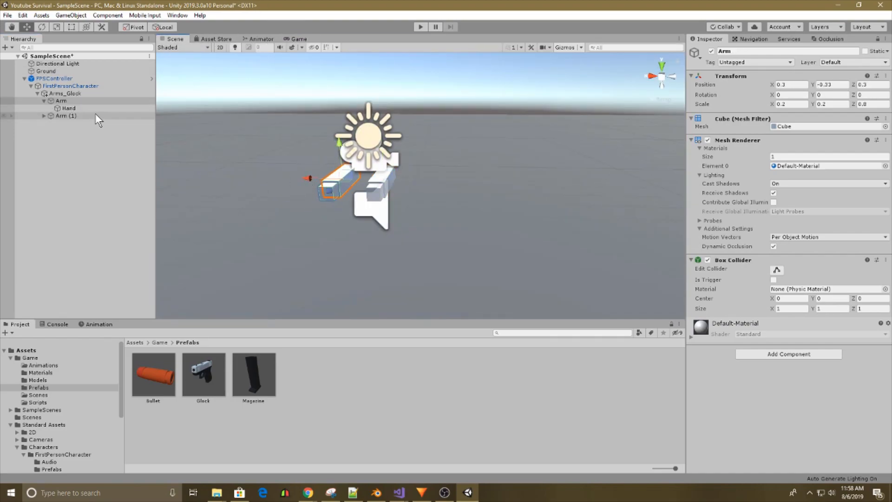
# Try rotating the Hand cube while it is parented to Arm, and undo the rotation.
pyautogui.click(68, 112)
pyautogui.click(42, 26)
pyautogui.moveTo(308, 188)
pyautogui.mouseDown()
pyautogui.moveTo(312, 162)
pyautogui.moveTo(297, 214)
pyautogui.moveTo(311, 180)
pyautogui.mouseUp()
pyautogui.hotkey('ctrl', 'z')
# Move Hand out of Arm into Arms_Glock, try rotating it, undo the rotation, and parent it back under Arm.
pyautogui.keyDown('alt'); pyautogui.moveTo(436, 222); pyautogui.dragTo(664, 223); pyautogui.keyUp('alt')
pyautogui.moveTo(70, 108); pyautogui.dragTo(66, 95)
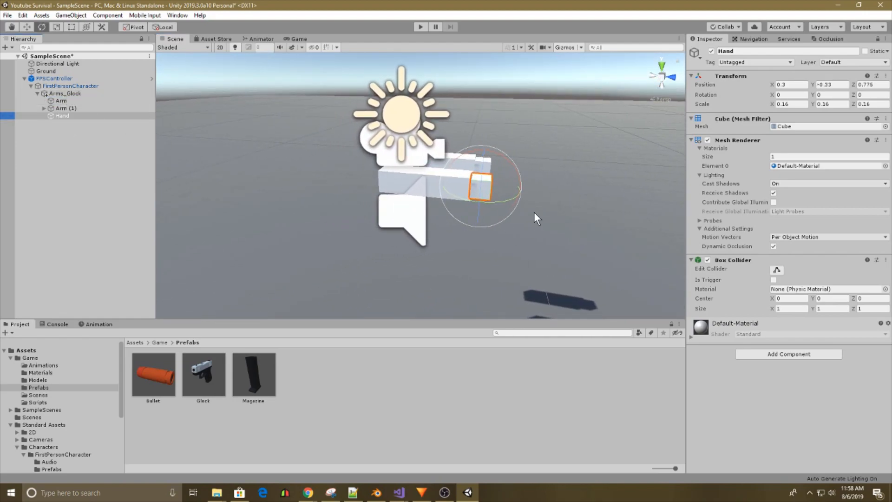
pyautogui.moveTo(501, 170); pyautogui.dragTo(470, 163)
pyautogui.hotkey('ctrl', 'z')
pyautogui.moveTo(63, 115); pyautogui.dragTo(140, 102)
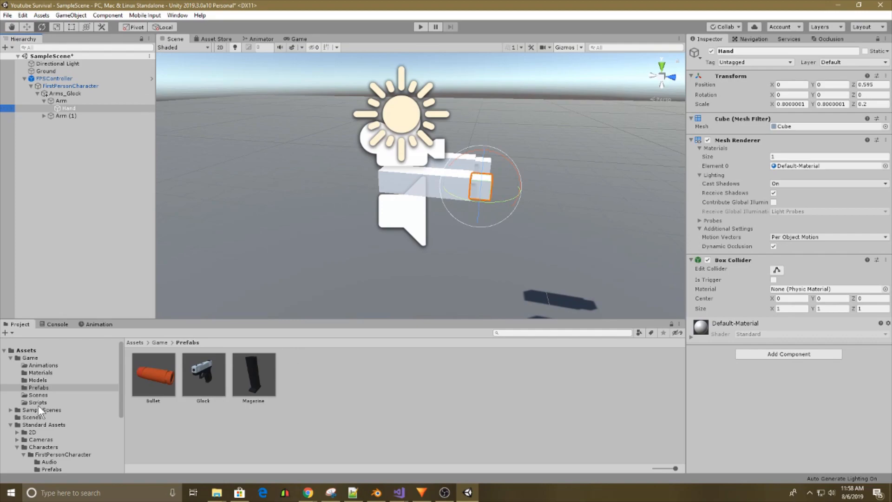
# Create a material named Sleeve in the Materials folder.
pyautogui.click(47, 372)
pyautogui.rightClick(398, 405)
pyautogui.moveTo(421, 173)
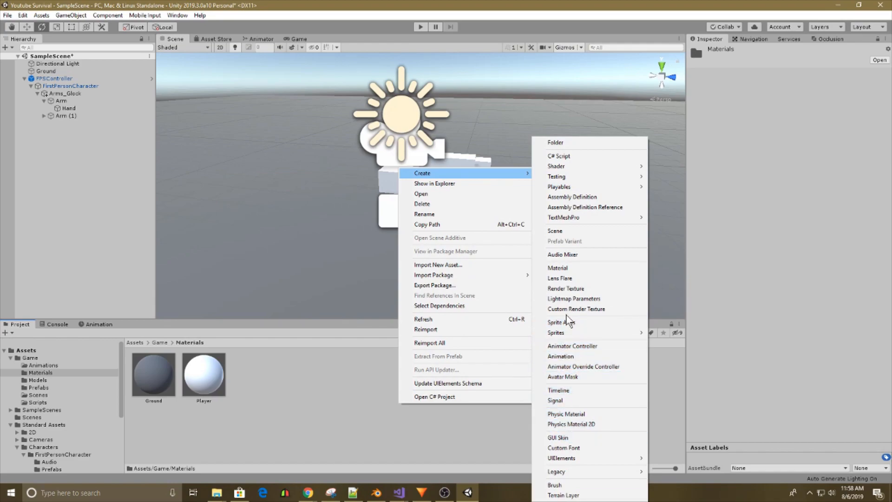
pyautogui.click(560, 268)
pyautogui.write('Sleeve')
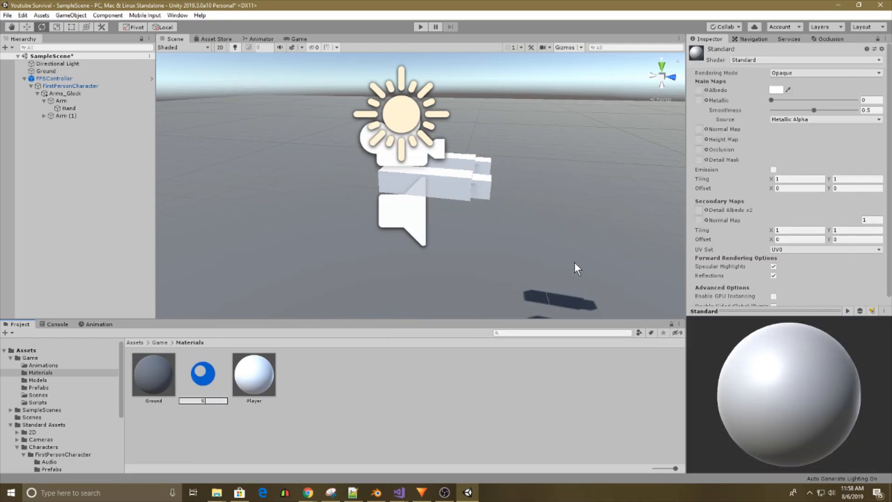
pyautogui.click(481, 384)
# Create another material named Hand in the Materials folder.
pyautogui.rightClick(480, 384)
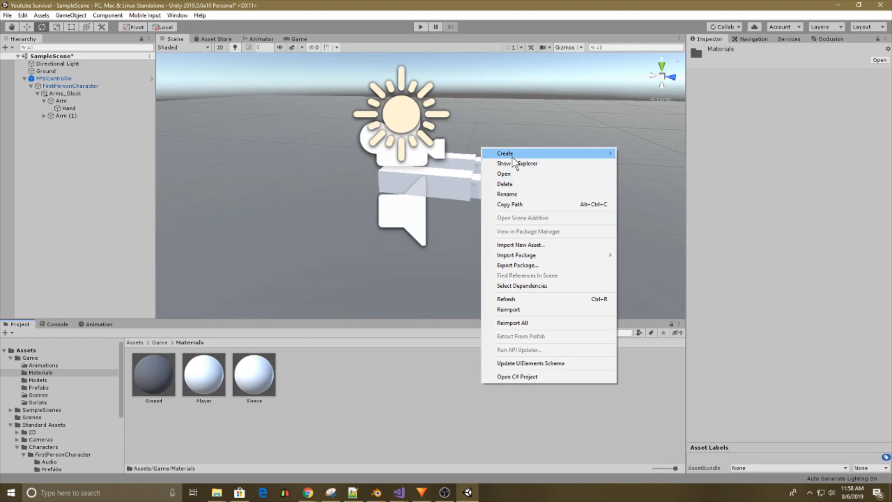
pyautogui.moveTo(513, 154)
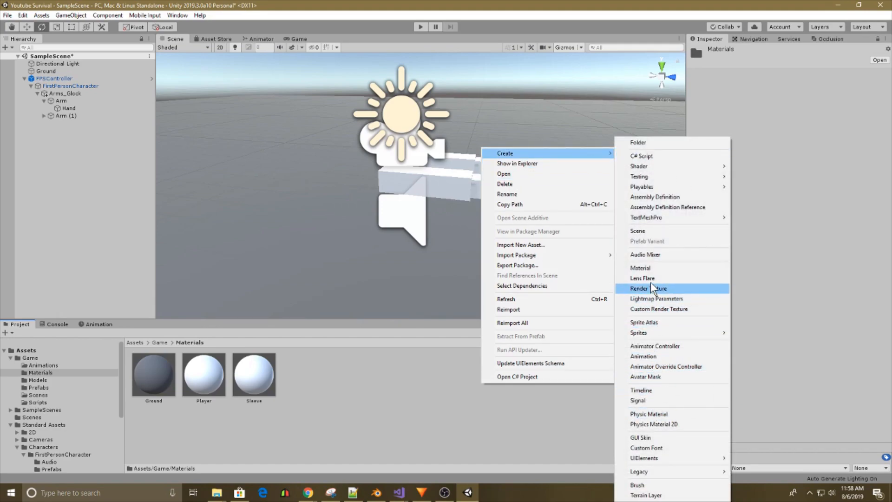
pyautogui.click(646, 269)
pyautogui.write('Hand')
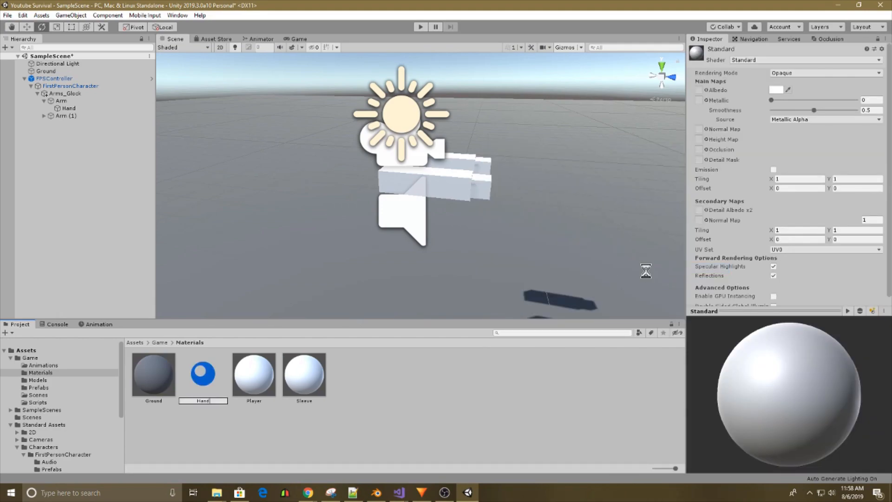
pyautogui.press('Return')
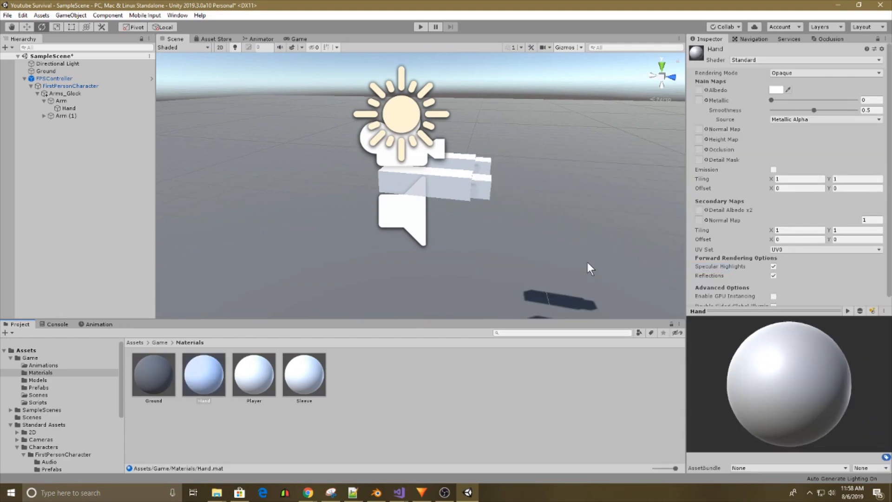
# Give the Hand material a tan albedo of about B79B51 and set its smoothness to 0.
pyautogui.click(775, 90)
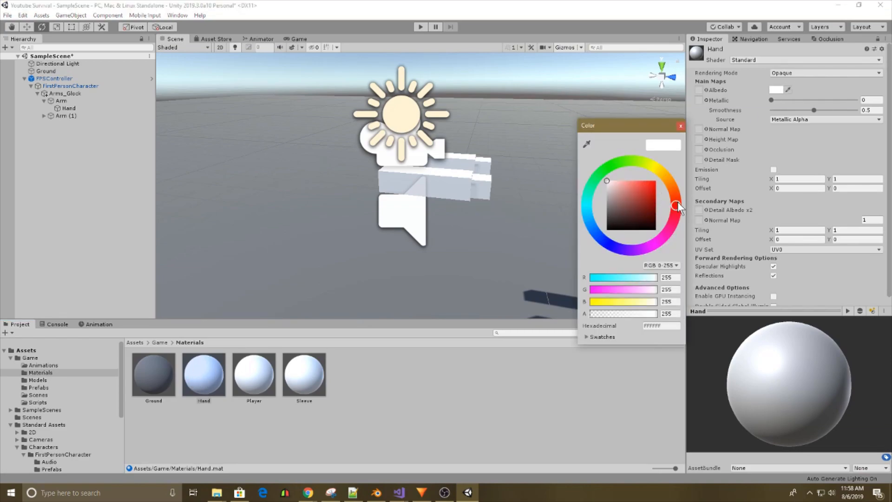
pyautogui.click(607, 209)
pyautogui.moveTo(677, 196); pyautogui.dragTo(664, 175)
pyautogui.moveTo(618, 207)
pyautogui.mouseDown()
pyautogui.moveTo(625, 180)
pyautogui.moveTo(635, 194)
pyautogui.mouseUp()
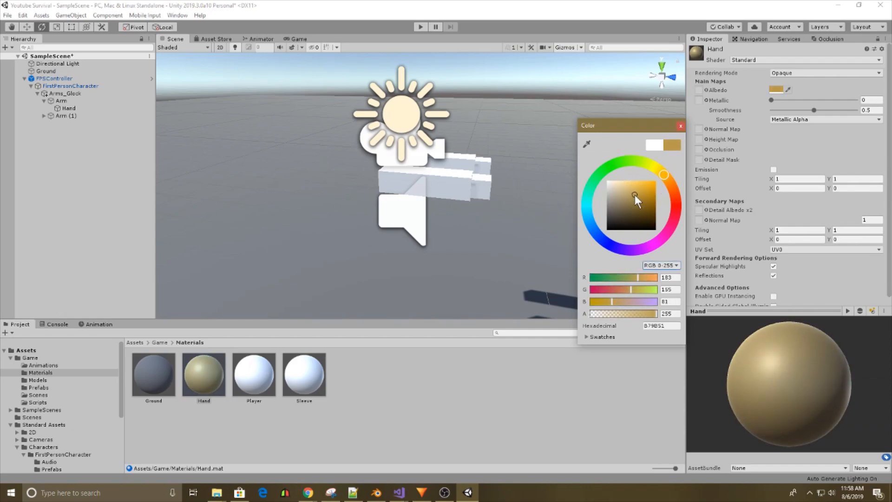
pyautogui.click(680, 126)
pyautogui.moveTo(813, 111); pyautogui.dragTo(722, 115)
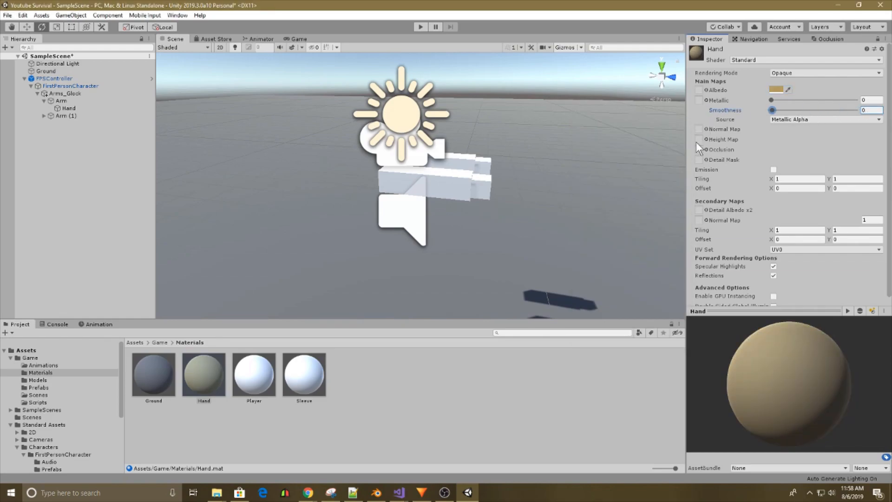
# Apply the Hand material to the hand cubes on both arms.
pyautogui.click(219, 362)
pyautogui.moveTo(219, 362); pyautogui.dragTo(482, 192)
pyautogui.moveTo(558, 214); pyautogui.dragTo(524, 195, button='right')
pyautogui.press('d')
pyautogui.moveTo(221, 372); pyautogui.dragTo(319, 201)
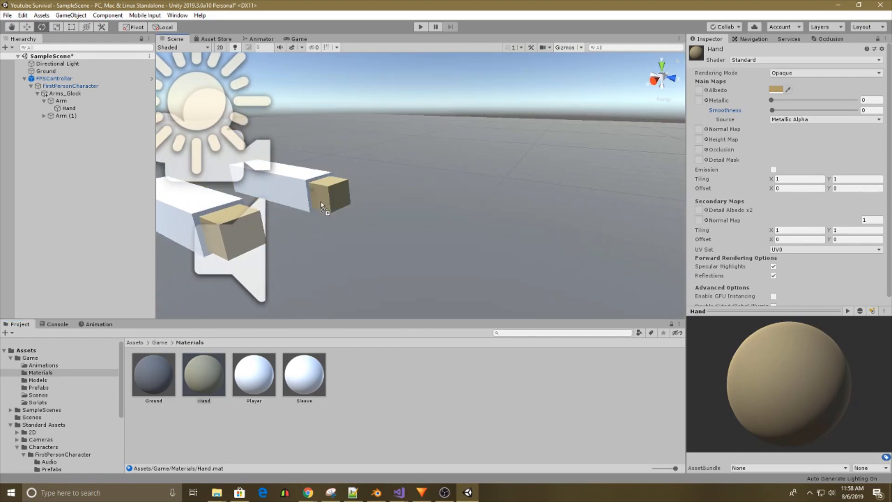
pyautogui.moveTo(375, 234); pyautogui.dragTo(379, 236, button='right')
pyautogui.press('a')
# Set the Sleeve material's albedo to medium grey and apply it to both arm cubes.
pyautogui.click(309, 389)
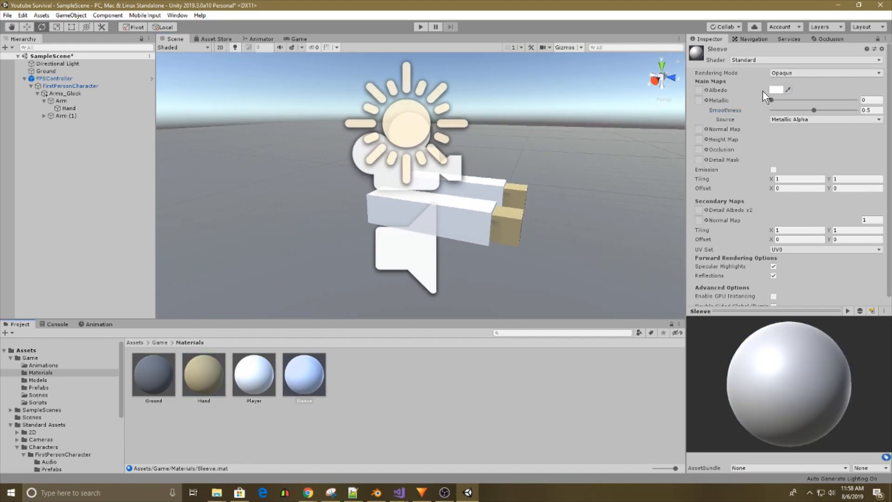
pyautogui.click(775, 91)
pyautogui.moveTo(646, 205); pyautogui.dragTo(605, 208)
pyautogui.click(680, 126)
pyautogui.moveTo(307, 383); pyautogui.dragTo(466, 217)
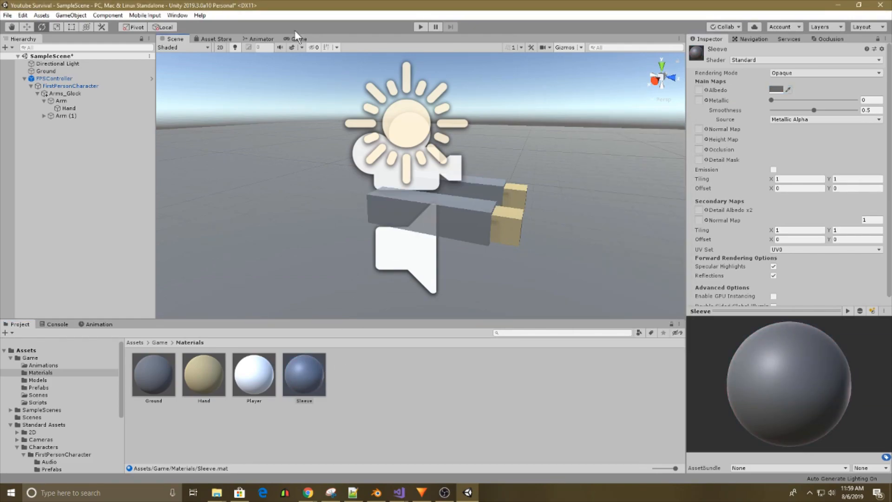
# Check the arms in the Game view and change the Sleeve material's albedo to dark red, about 4D0000.
pyautogui.click(297, 39)
pyautogui.click(776, 89)
pyautogui.moveTo(649, 186); pyautogui.dragTo(661, 216)
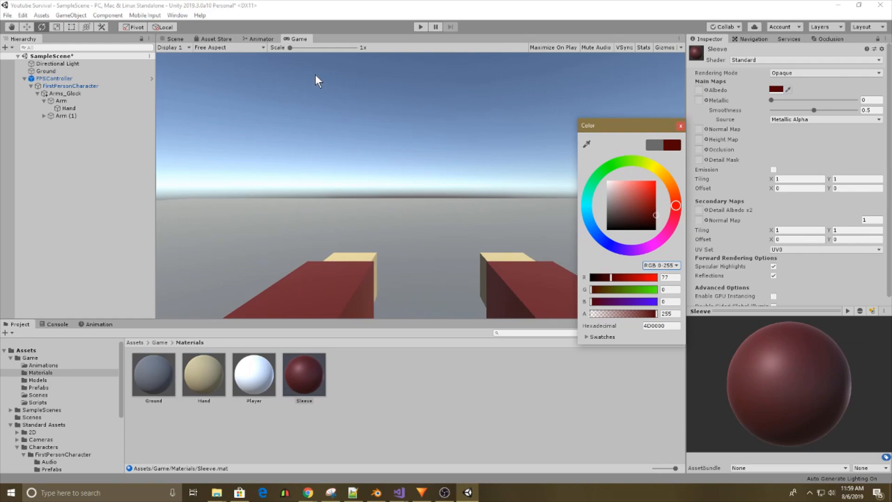
# Rename the first arm cube under Arms_Glock as Arm_R.
pyautogui.click(186, 38)
pyautogui.click(170, 41)
pyautogui.moveTo(330, 144); pyautogui.dragTo(325, 172, button='right')
pyautogui.click(68, 101)
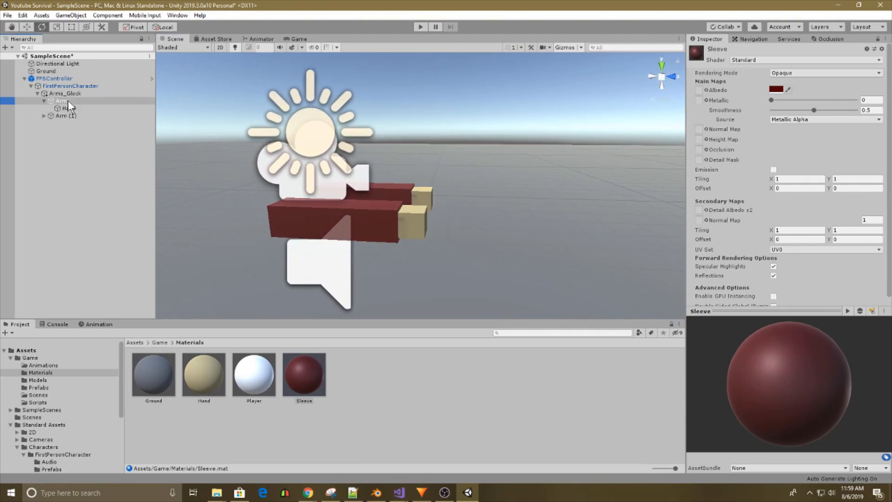
pyautogui.rightClick(70, 101)
pyautogui.click(95, 129)
pyautogui.write('_R')
pyautogui.press('Return')
# Rename the second arm, Arm (1), as Arm_Left and collapse the Arm_R hierarchy.
pyautogui.moveTo(325, 177); pyautogui.dragTo(353, 181, button='right')
pyautogui.click(79, 115)
pyautogui.click(78, 116)
pyautogui.write('Arm_Lefyt')
pyautogui.press('Return')
pyautogui.click(79, 118)
pyautogui.click(86, 117)
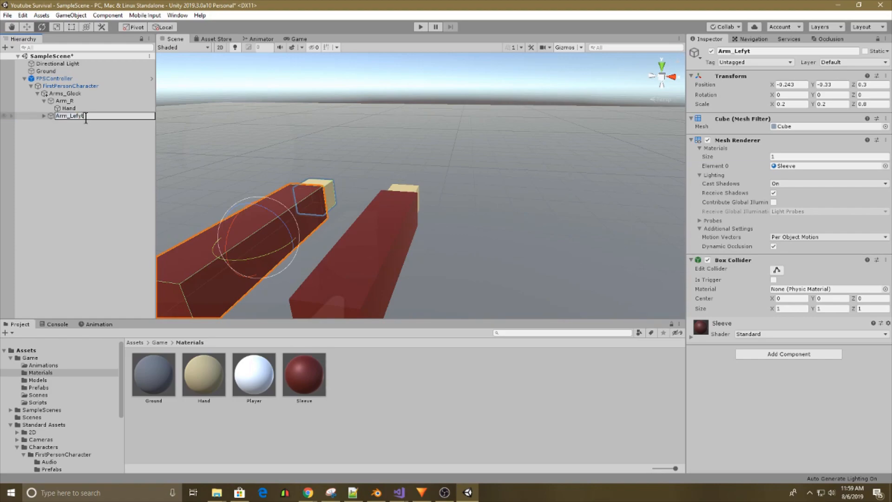
pyautogui.write('t')
pyautogui.press('Return')
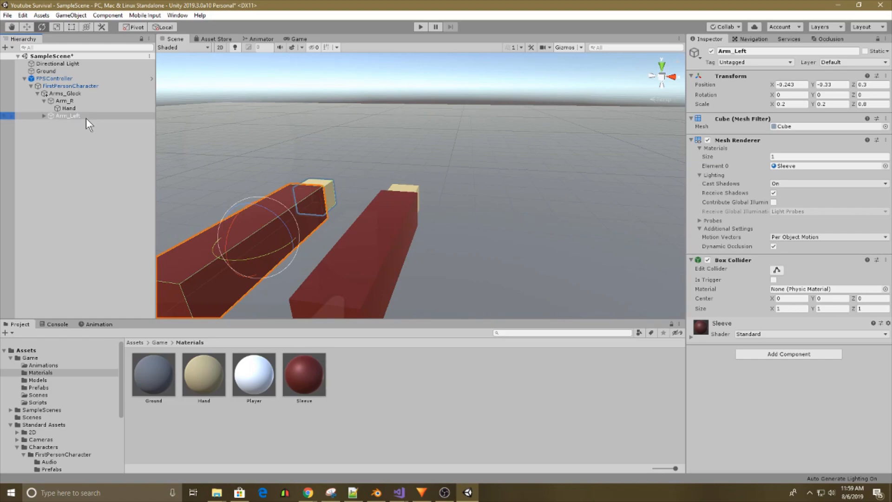
pyautogui.click(44, 100)
# Open the project's Prefabs folder and select the Glock prefab.
pyautogui.scroll(2, 83, 392)
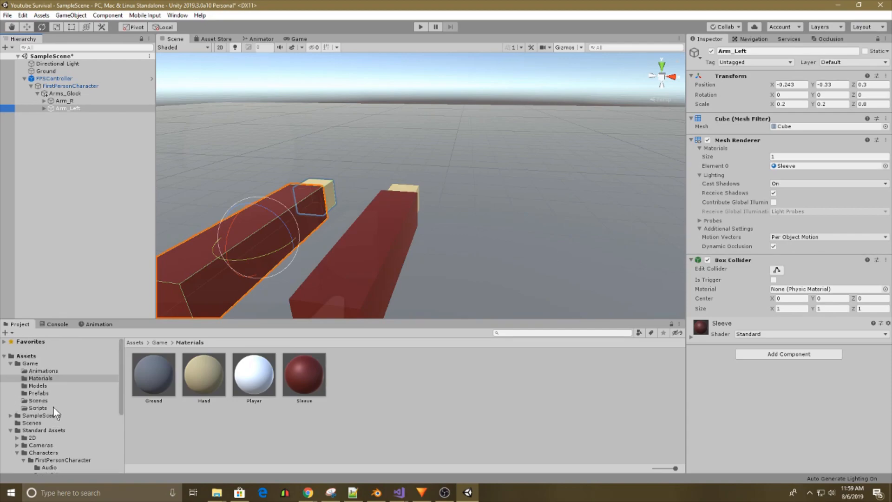
pyautogui.click(43, 394)
pyautogui.click(193, 375)
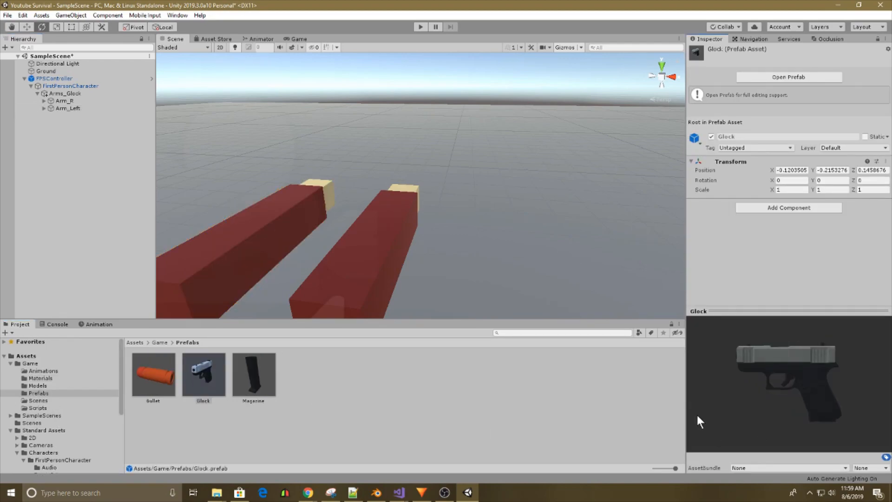
pyautogui.moveTo(63, 114)
pyautogui.mouseDown()
pyautogui.moveTo(65, 102)
pyautogui.moveTo(72, 114)
pyautogui.mouseUp()
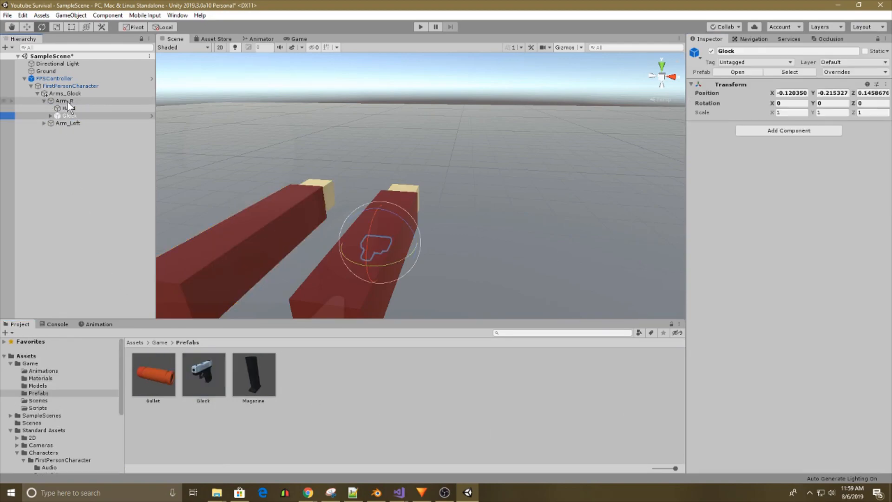
pyautogui.rightClick(93, 115)
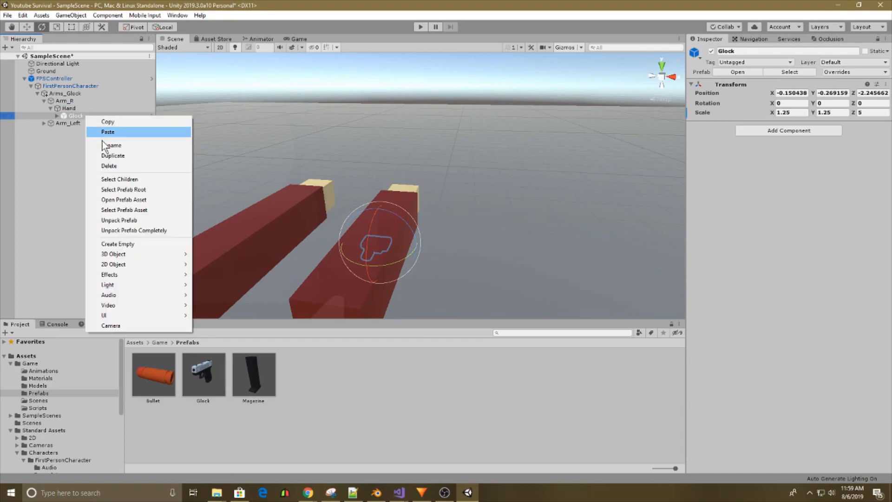
pyautogui.click(120, 166)
pyautogui.moveTo(189, 359); pyautogui.dragTo(69, 109)
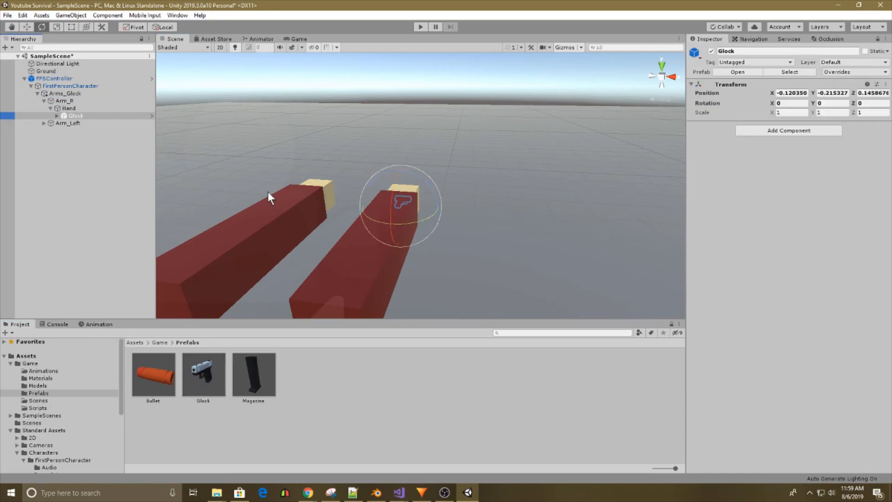
pyautogui.press('f')
pyautogui.rightClick(72, 115)
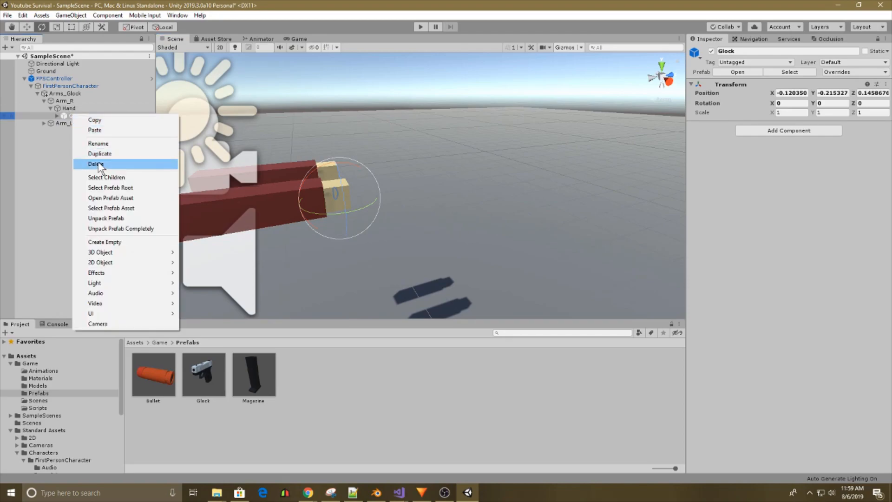
pyautogui.click(102, 166)
# Add the Glock prefab as a child of Arm_R's Hand and set its position to 0, 0, 0.
pyautogui.click(203, 386)
pyautogui.moveTo(93, 251); pyautogui.dragTo(69, 108)
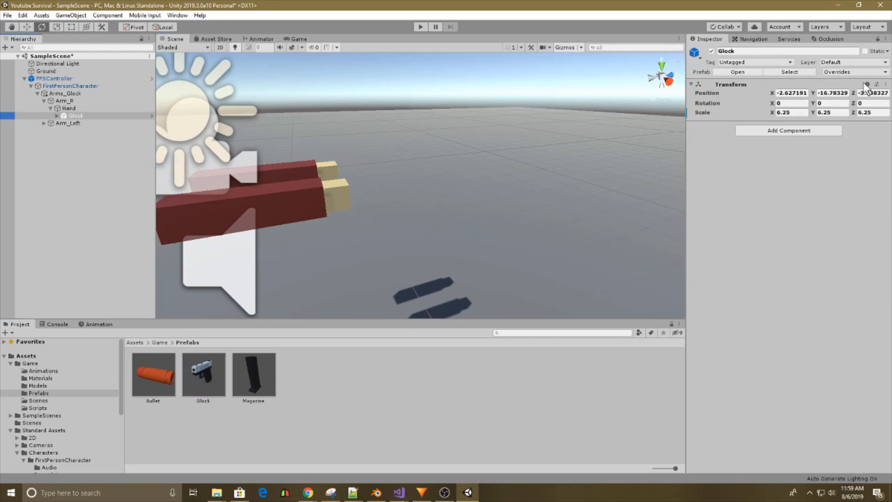
pyautogui.click(790, 93)
pyautogui.write('0')
pyautogui.press('Tab')
pyautogui.write('0')
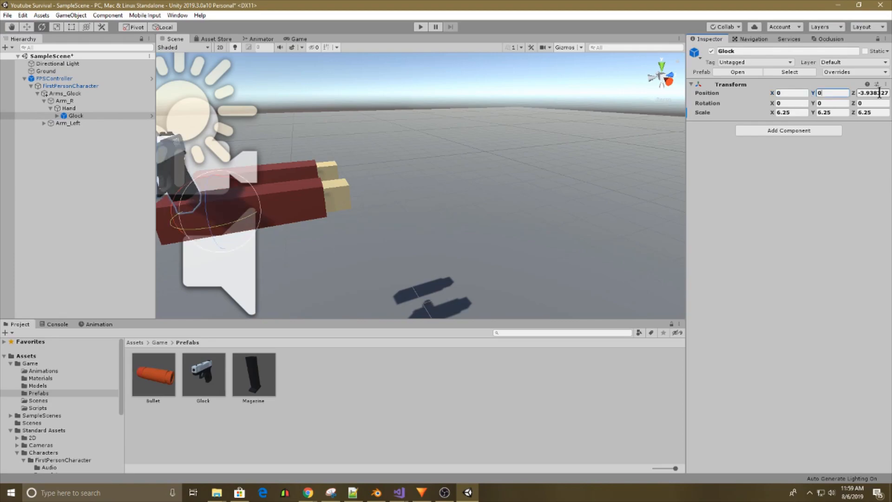
pyautogui.press('Tab')
pyautogui.write('0')
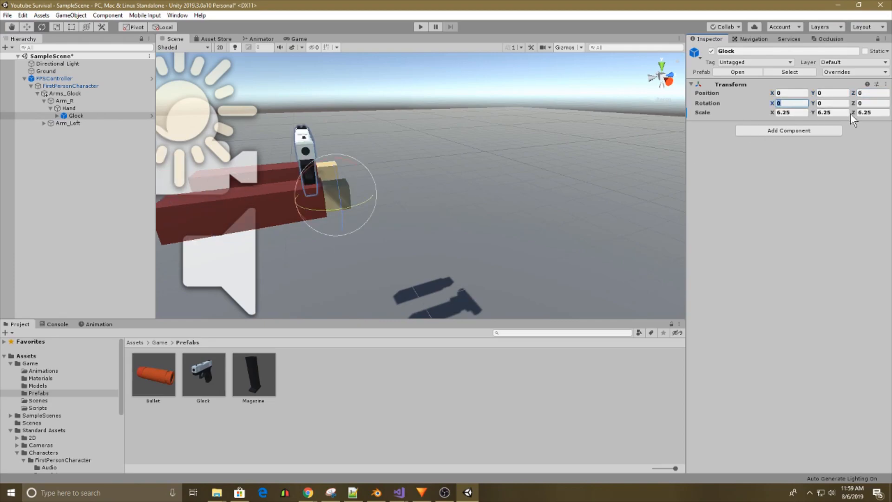
# Set the Glock's Y rotation to -90 so that it points forward.
pyautogui.click(826, 103)
pyautogui.write('90')
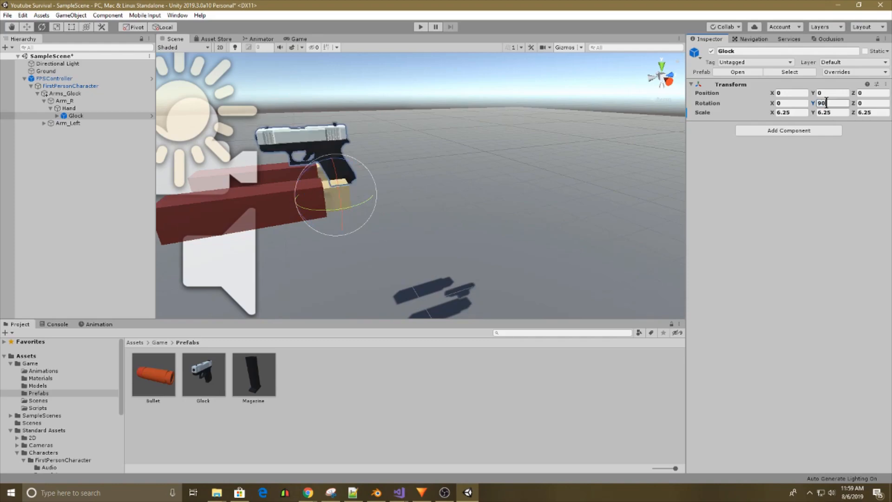
pyautogui.write('-90')
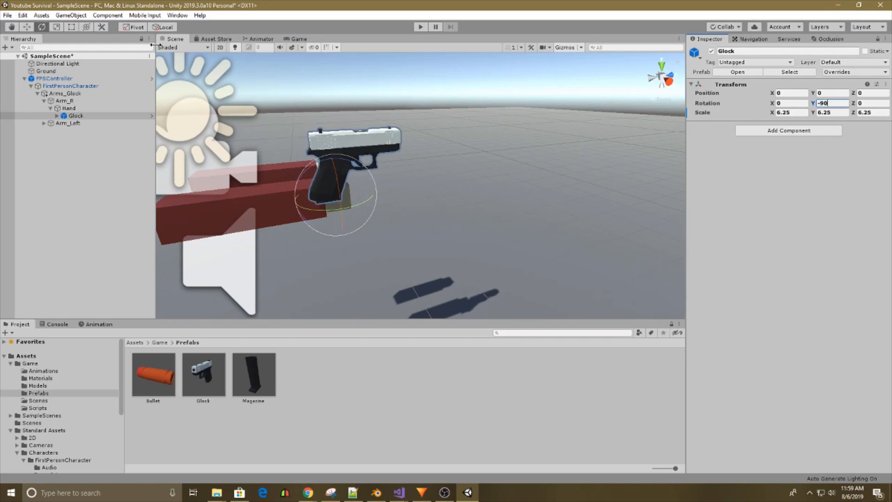
# Move the Glock into the hand at about X -0.91, Y -1.11, and check it in the Game view.
pyautogui.click(31, 27)
pyautogui.keyDown('alt'); pyautogui.moveTo(349, 211); pyautogui.dragTo(567, 218); pyautogui.keyUp('alt')
pyautogui.moveTo(462, 207); pyautogui.dragTo(592, 188)
pyautogui.moveTo(405, 171); pyautogui.dragTo(406, 197)
pyautogui.click(297, 39)
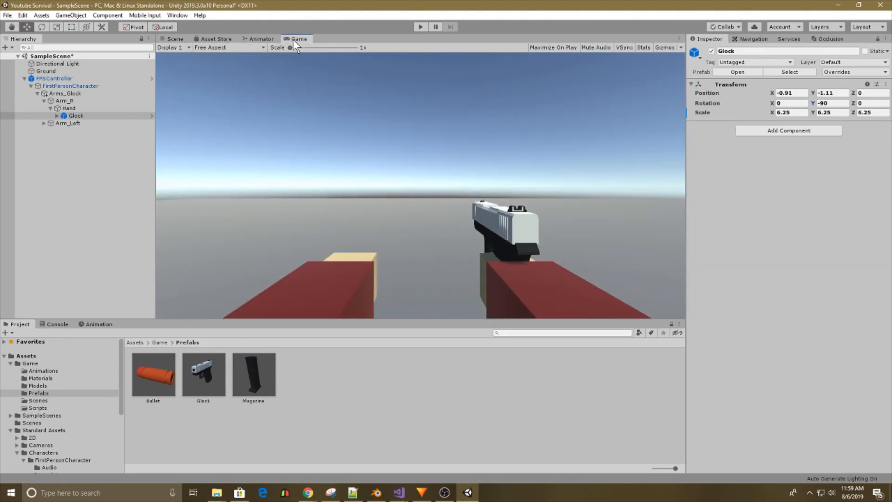
pyautogui.click(174, 39)
pyautogui.keyDown('alt'); pyautogui.moveTo(222, 111); pyautogui.dragTo(235, 183); pyautogui.keyUp('alt')
pyautogui.click(69, 108)
pyautogui.click(70, 100)
pyautogui.keyDown('alt'); pyautogui.moveTo(325, 205); pyautogui.dragTo(362, 187); pyautogui.keyUp('alt')
pyautogui.moveTo(362, 186); pyautogui.dragTo(446, 212, button='right')
pyautogui.click(44, 26)
pyautogui.moveTo(466, 246); pyautogui.dragTo(475, 248)
pyautogui.hotkey('ctrl', 'z')
# Rotate Arm_Left inward by about 30 degrees around the Y axis.
pyautogui.click(68, 122)
pyautogui.moveTo(297, 168); pyautogui.dragTo(441, 218, button='right')
pyautogui.press('s')
pyautogui.moveTo(478, 227); pyautogui.dragTo(439, 227)
# Move Arm_R inward, closer to the left arm.
pyautogui.click(70, 101)
pyautogui.moveTo(340, 174); pyautogui.dragTo(559, 194, button='right')
pyautogui.press('a')
pyautogui.click(27, 27)
pyautogui.moveTo(355, 181); pyautogui.dragTo(371, 183)
# Move Arm_Left to about X -0.219, Z 0.341 so its hand supports the gun, and check the Game view.
pyautogui.moveTo(431, 204); pyautogui.dragTo(357, 195, button='right')
pyautogui.press('d')
pyautogui.press('w')
pyautogui.click(425, 186)
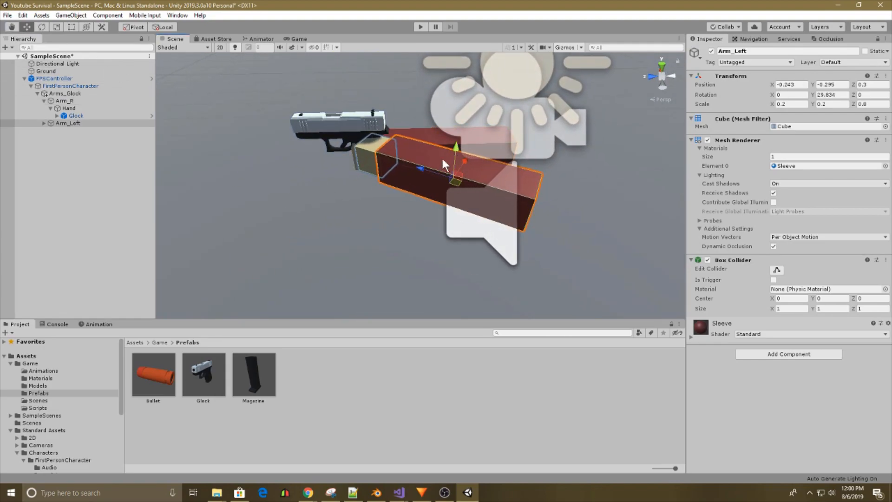
pyautogui.moveTo(406, 163); pyautogui.dragTo(394, 152)
pyautogui.click(294, 40)
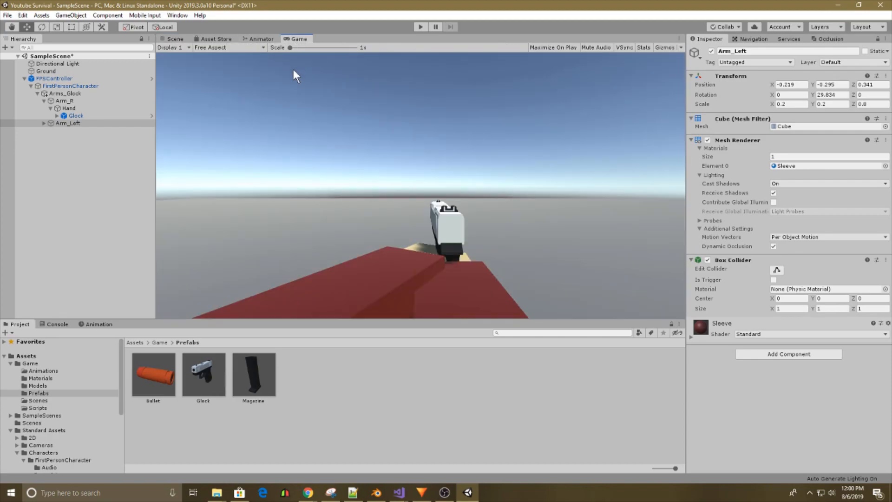
# Tilt the whole Arms_Glock object about 9.9 degrees around Z and check it in the Game view.
pyautogui.click(175, 38)
pyautogui.click(66, 93)
pyautogui.keyDown('alt'); pyautogui.moveTo(425, 149); pyautogui.dragTo(265, 163); pyautogui.keyUp('alt')
pyautogui.click(42, 27)
pyautogui.moveTo(346, 137); pyautogui.dragTo(319, 131)
pyautogui.click(298, 38)
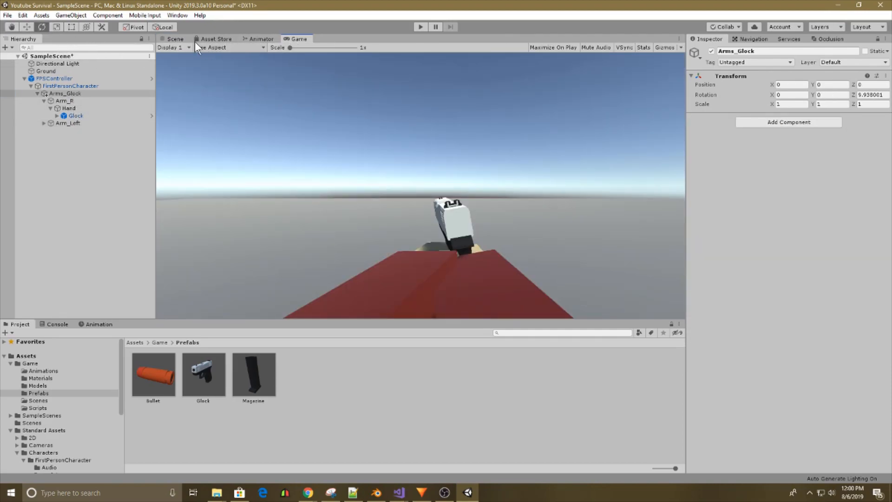
# Move Arms_Glock along its Z axis to about -0.144 and check the result in the Game view.
pyautogui.click(175, 39)
pyautogui.click(28, 29)
pyautogui.keyDown('alt'); pyautogui.moveTo(200, 171); pyautogui.dragTo(458, 157); pyautogui.keyUp('alt')
pyautogui.moveTo(515, 143); pyautogui.dragTo(542, 142)
pyautogui.click(297, 38)
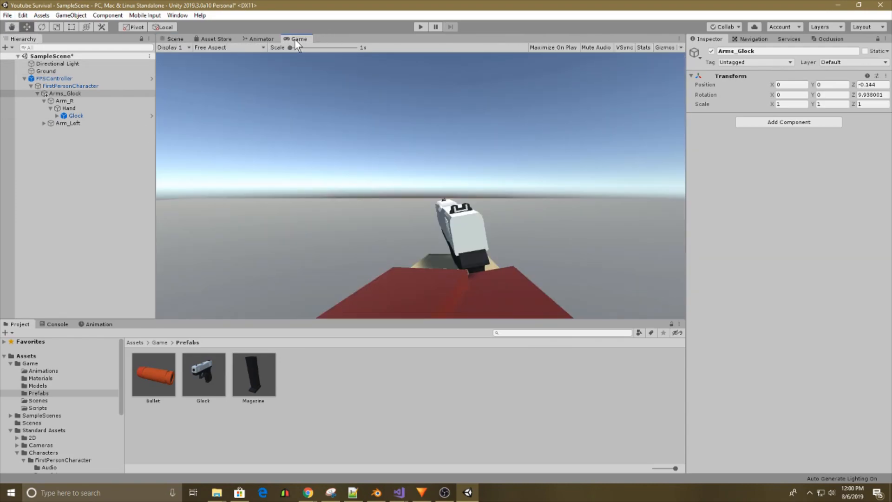
# Shift Arms_Glock to about X 0.055, Y -0.018, Z -0.196 and check its framing in the Game view.
pyautogui.click(175, 39)
pyautogui.moveTo(534, 142); pyautogui.dragTo(543, 143)
pyautogui.moveTo(589, 107); pyautogui.dragTo(548, 122)
pyautogui.click(299, 38)
pyautogui.click(176, 39)
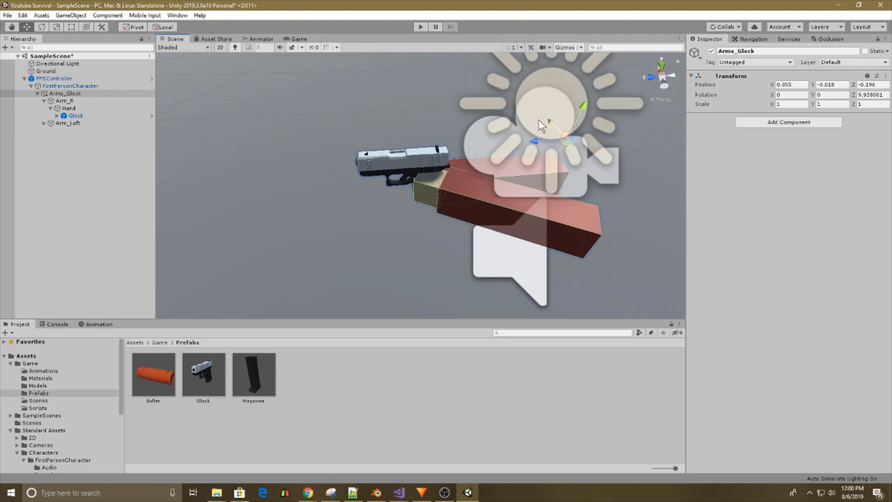
pyautogui.click(299, 39)
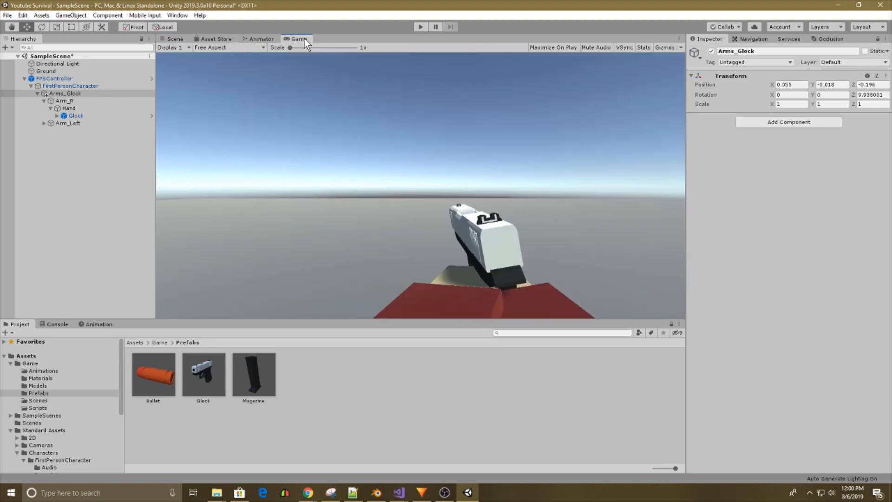
# Set the Glock's scale to 5 on the X, Y and Z axes.
pyautogui.click(175, 39)
pyautogui.click(76, 115)
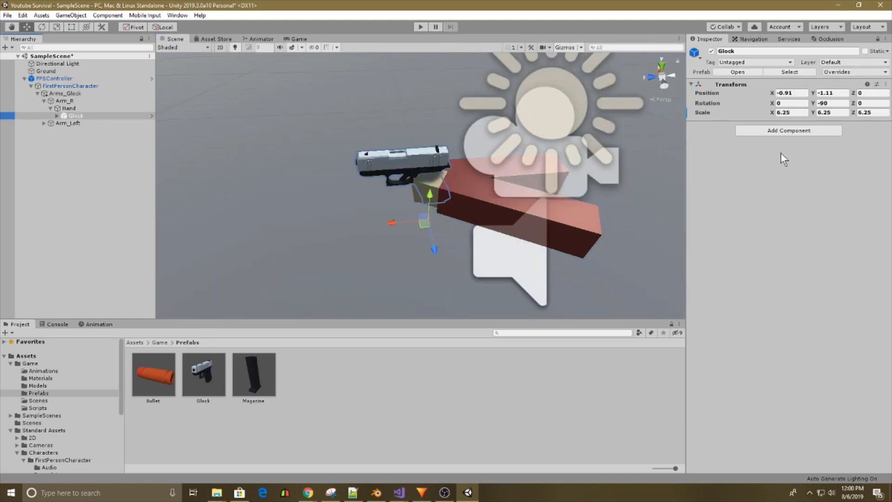
pyautogui.click(793, 112)
pyautogui.write('6')
pyautogui.click(832, 112)
pyautogui.write('6')
pyautogui.click(872, 112)
pyautogui.write('65')
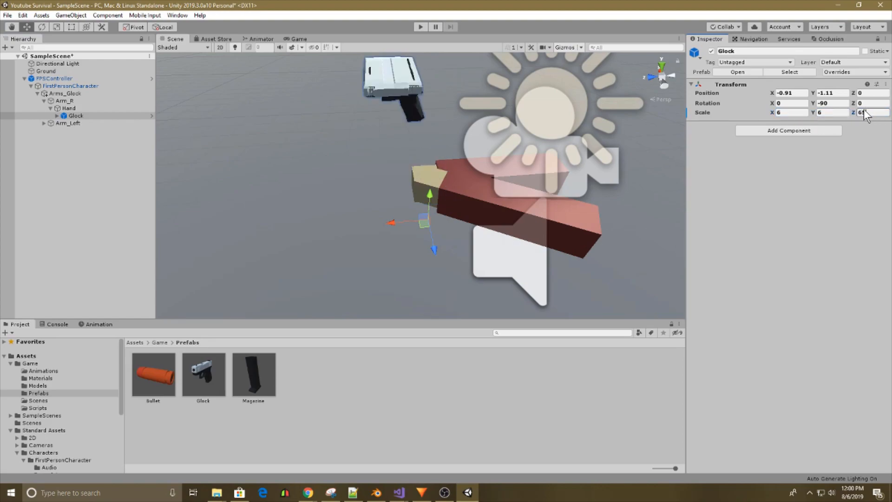
pyautogui.press('BackSpace')
pyautogui.press('BackSpace')
pyautogui.write('5')
pyautogui.click(835, 112)
pyautogui.write('5')
pyautogui.click(788, 112)
pyautogui.write('5')
# Reposition the Glock in the hand at about X -0.81, Y -0.76, Z -0.44 and check the Game view.
pyautogui.moveTo(456, 185); pyautogui.dragTo(419, 205, button='right')
pyautogui.moveTo(408, 198); pyautogui.dragTo(406, 191)
pyautogui.moveTo(406, 192); pyautogui.dragTo(321, 209, button='right')
pyautogui.moveTo(426, 211); pyautogui.dragTo(258, 102, button='right')
pyautogui.moveTo(308, 216); pyautogui.dragTo(329, 207)
pyautogui.click(298, 39)
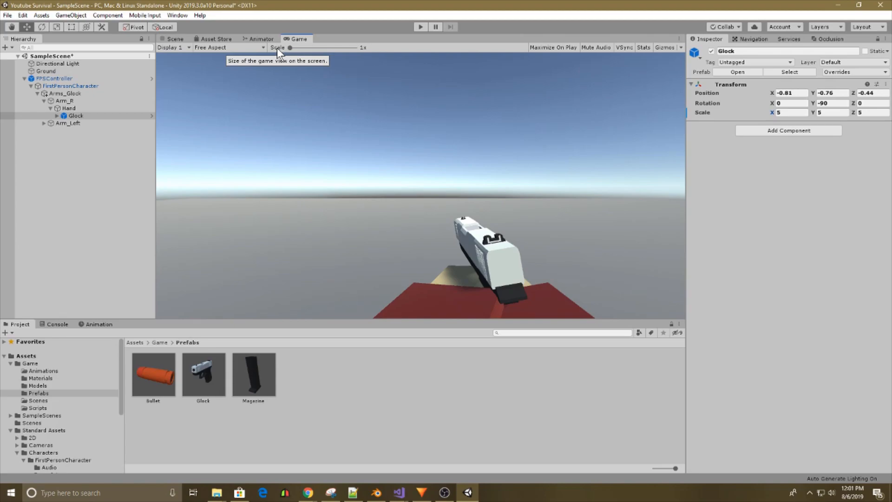
# Inspect the right hand, run the game to test how the arms hold the Glock, and exit Play mode.
pyautogui.click(79, 108)
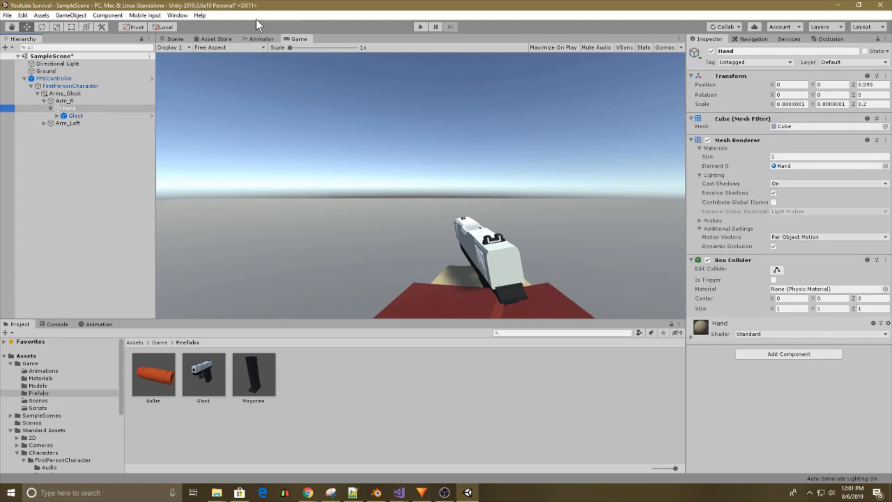
pyautogui.click(163, 41)
pyautogui.keyDown('alt'); pyautogui.moveTo(345, 173); pyautogui.dragTo(371, 151); pyautogui.keyUp('alt')
pyautogui.click(600, 143)
pyautogui.click(419, 27)
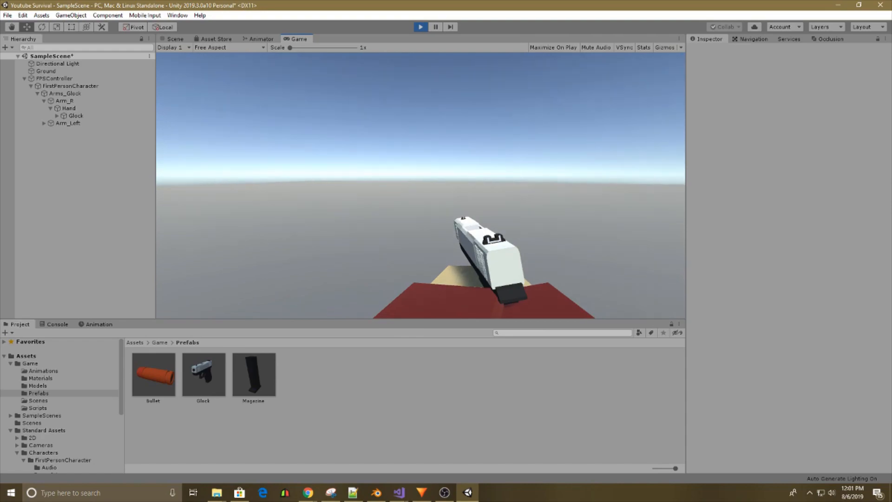
pyautogui.press('Escape')
pyautogui.click(420, 27)
# Collapse Arms_Glock and duplicate it under FirstPersonCharacter.
pyautogui.moveTo(407, 200); pyautogui.dragTo(388, 170, button='right')
pyautogui.click(70, 101)
pyautogui.click(37, 93)
pyautogui.click(67, 94)
pyautogui.hotkey('ctrl', 'd')
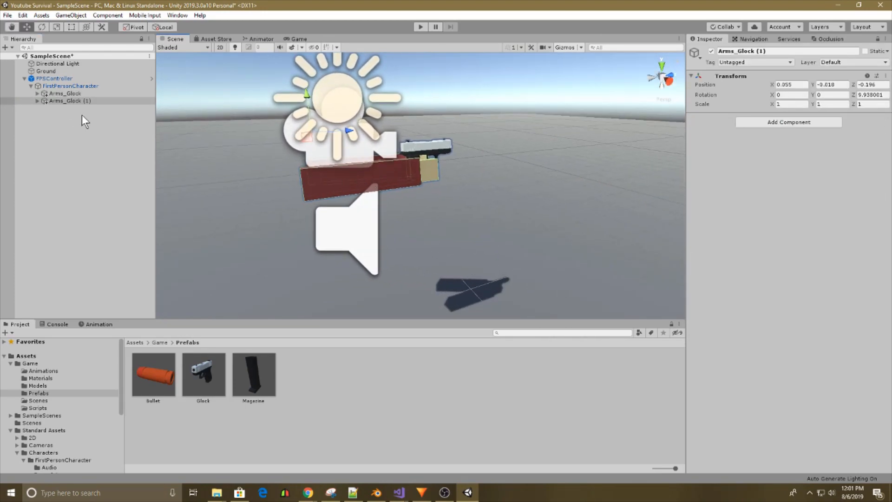
# Deactivate the original Arms_Glock and rename the duplicate as Arms_Machete.
pyautogui.click(62, 95)
pyautogui.click(99, 102)
pyautogui.click(98, 103)
pyautogui.write('Arms_Machete')
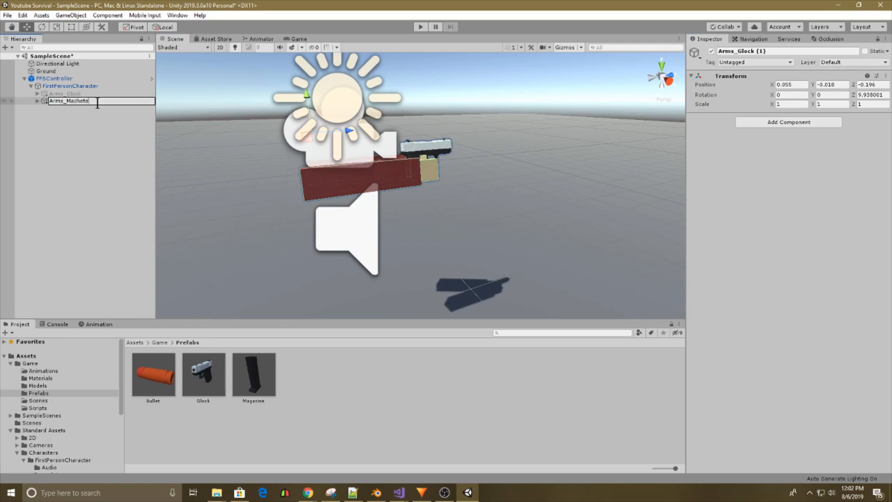
pyautogui.press('Return')
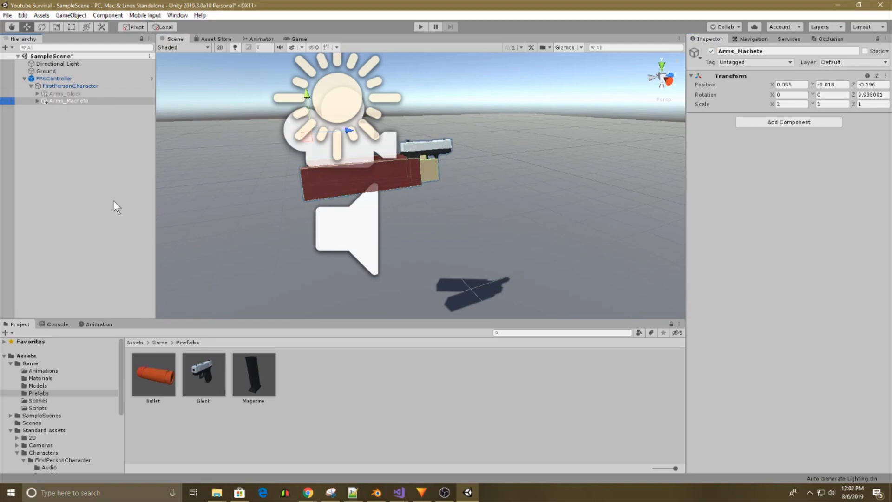
# Add the machete model from the Models folder to the scene and unpack its prefab.
pyautogui.click(48, 386)
pyautogui.moveTo(310, 226); pyautogui.dragTo(437, 246, button='right')
pyautogui.scroll(-5, 433, 246)
pyautogui.moveTo(255, 377); pyautogui.dragTo(512, 152)
pyautogui.moveTo(513, 152); pyautogui.dragTo(283, 119, button='right')
pyautogui.click(24, 71)
pyautogui.rightClick(40, 71)
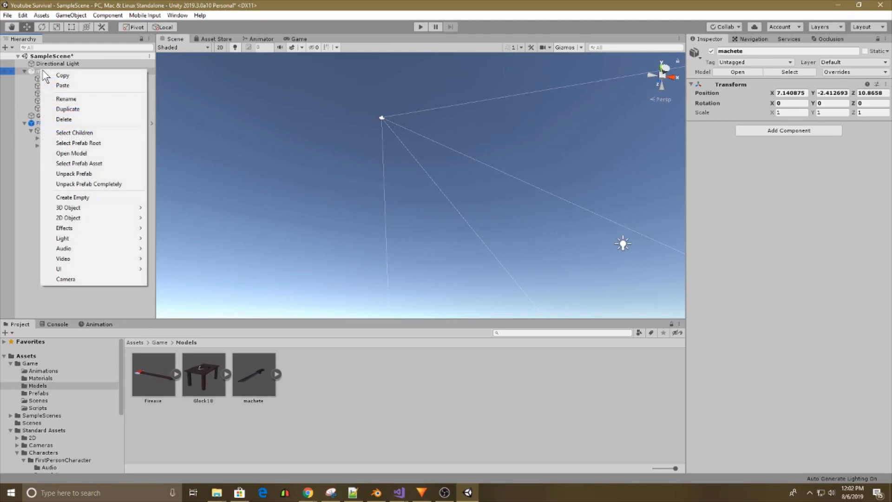
pyautogui.click(74, 172)
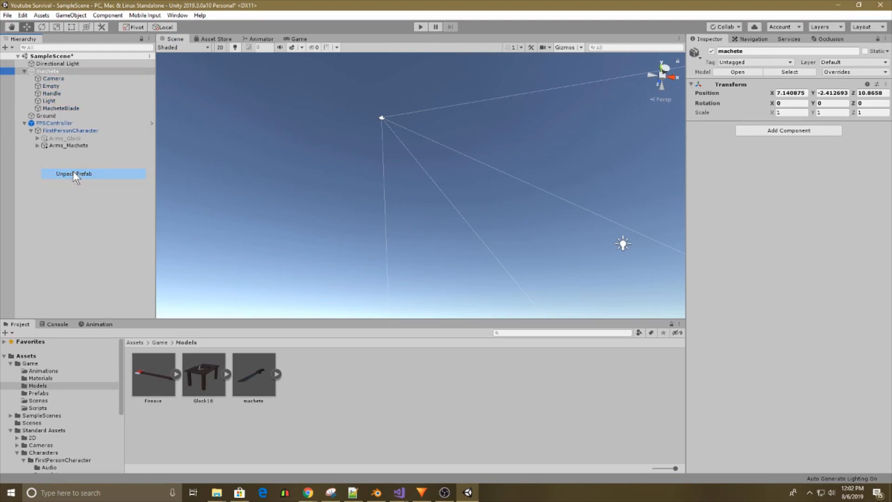
# Move Handle and MacheteBlade out of the machete object to the scene root and delete the leftover machete object.
pyautogui.click(71, 107)
pyautogui.keyDown('ctrl'); pyautogui.click(64, 93); pyautogui.keyUp('ctrl')
pyautogui.moveTo(68, 107); pyautogui.dragTo(88, 213)
pyautogui.click(51, 71)
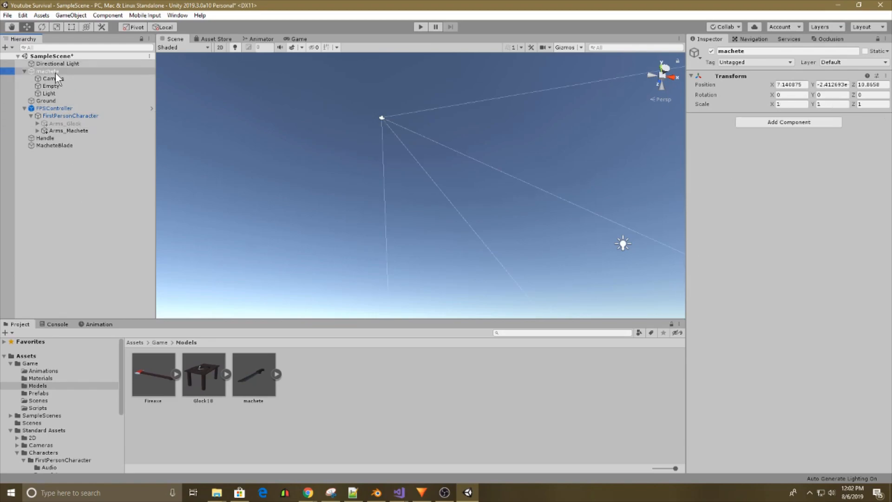
pyautogui.press('Delete')
# Create an empty game object at the machete's handle and name it Machete.
pyautogui.moveTo(298, 137); pyautogui.dragTo(54, 171, button='right')
pyautogui.rightClick(53, 171)
pyautogui.click(93, 255)
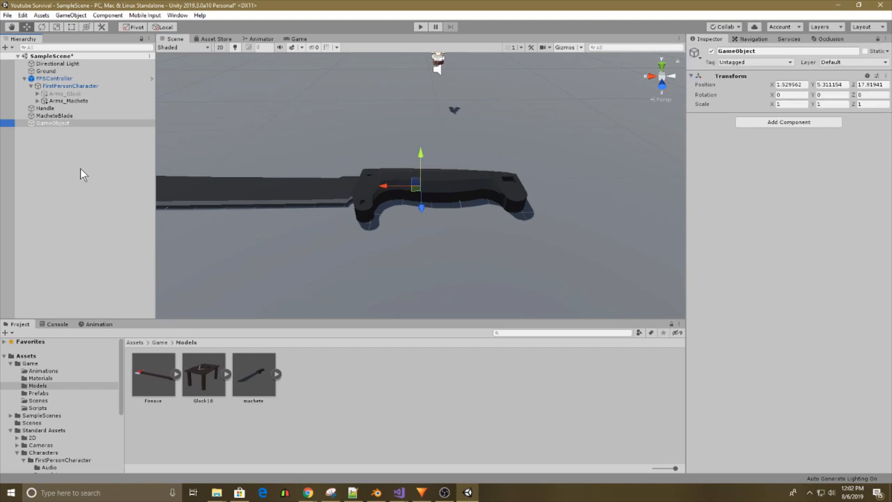
pyautogui.write('Machete')
pyautogui.press('Return')
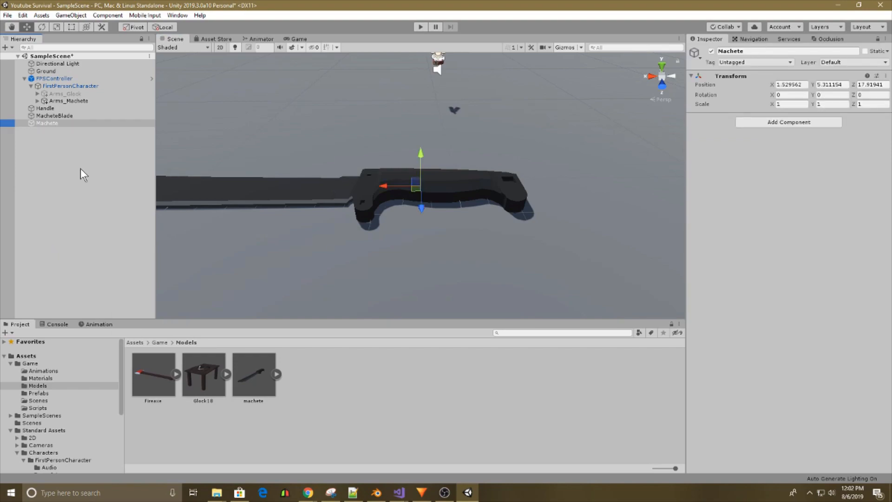
# Parent Handle and MacheteBlade to the Machete object and select Machete.
pyautogui.click(67, 109)
pyautogui.keyDown('ctrl'); pyautogui.click(79, 116); pyautogui.keyUp('ctrl')
pyautogui.moveTo(65, 116)
pyautogui.mouseDown()
pyautogui.moveTo(66, 140)
pyautogui.moveTo(57, 124)
pyautogui.mouseUp()
pyautogui.click(61, 108)
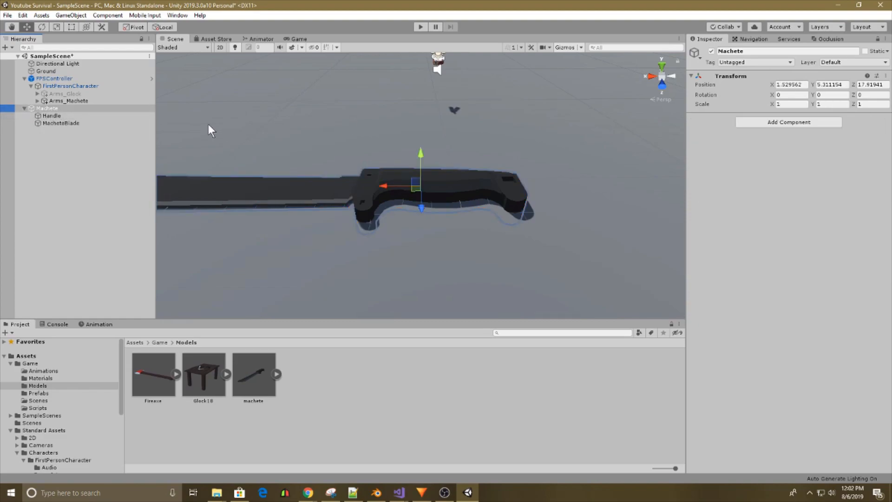
# Try scaling the Machete object to 0.3 on all axes, and undo the scale changes.
pyautogui.click(98, 115)
pyautogui.click(97, 123)
pyautogui.click(94, 115)
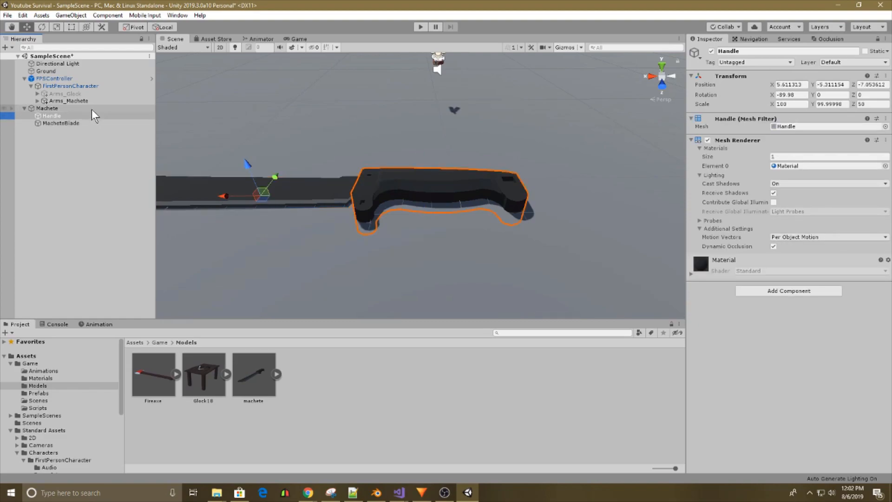
pyautogui.click(90, 107)
pyautogui.click(787, 104)
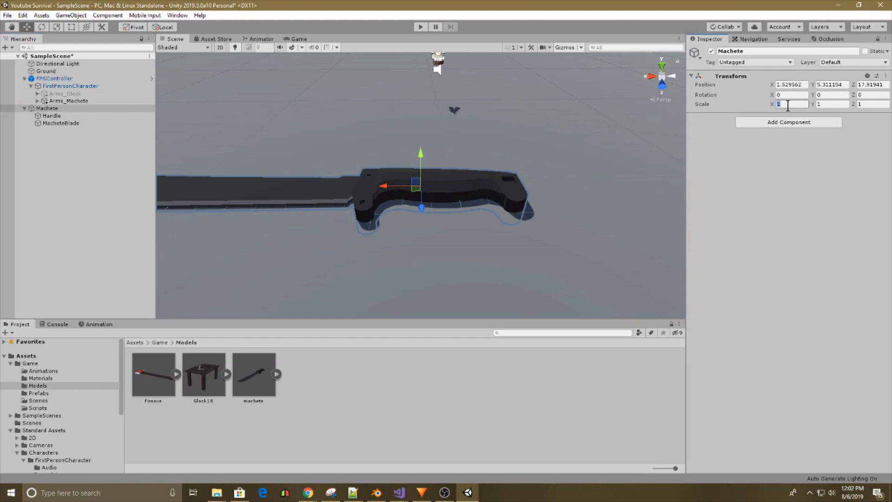
pyautogui.write('0.3')
pyautogui.click(832, 104)
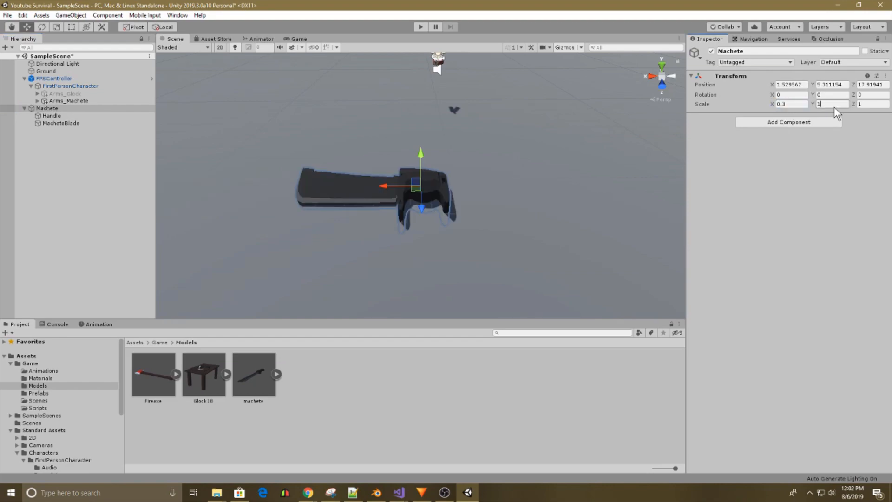
pyautogui.write('0.3')
pyautogui.click(885, 105)
pyautogui.write('0.3')
pyautogui.moveTo(465, 146); pyautogui.dragTo(618, 105, button='right')
pyautogui.press('a')
pyautogui.press('s')
pyautogui.hotkey('ctrl', 'z')
pyautogui.hotkey('ctrl', 'z')
pyautogui.hotkey('ctrl', 'z')
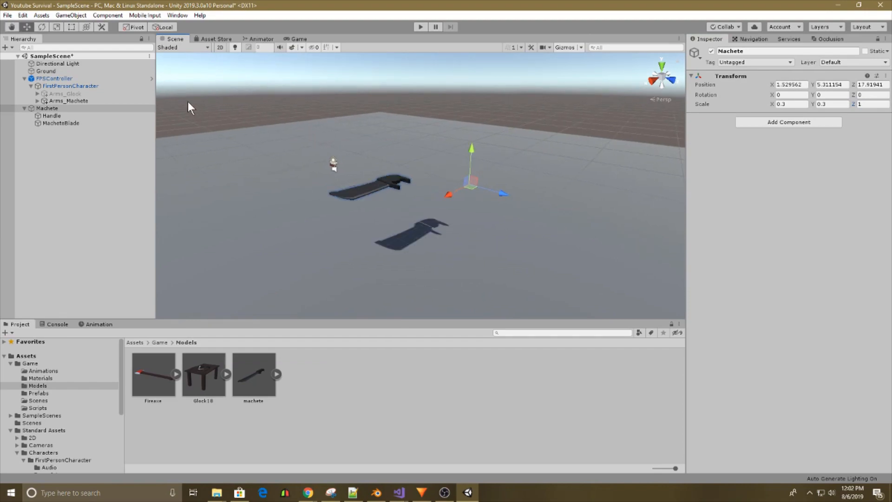
# Try scaling the Machete object to 0.03 on all axes, and undo the scale changes.
pyautogui.click(791, 104)
pyautogui.write('0.03')
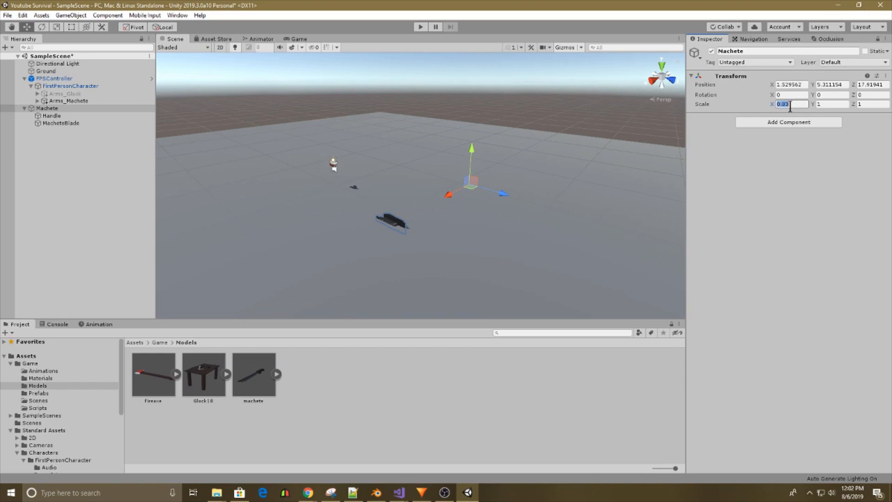
pyautogui.hotkey('ctrl', 'v')
pyautogui.click(867, 105)
pyautogui.hotkey('ctrl', 'v')
pyautogui.moveTo(518, 143); pyautogui.dragTo(352, 118, button='right')
pyautogui.press('w')
pyautogui.press('d')
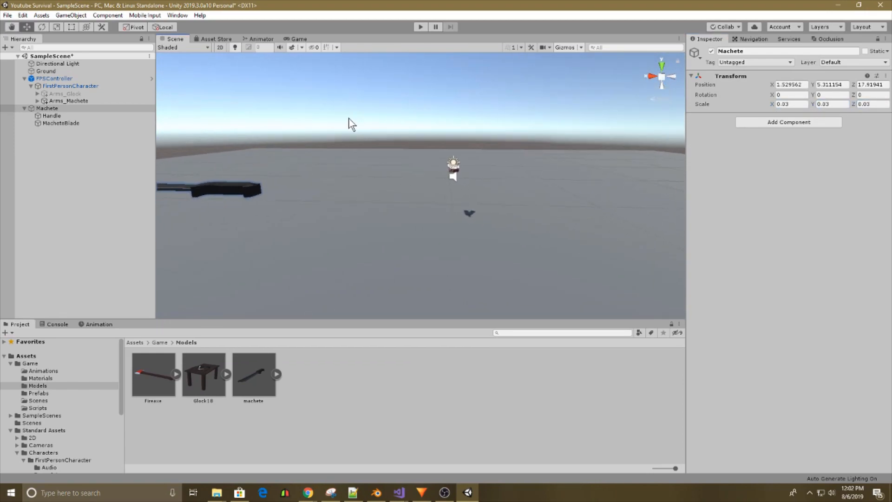
pyautogui.hotkey('ctrl', 'z')
pyautogui.hotkey('ctrl', 'z')
pyautogui.hotkey('ctrl', 'z')
# Set the Y and Z positions of both Handle and MacheteBlade to 0 inside the Machete object.
pyautogui.moveTo(490, 177); pyautogui.dragTo(493, 212, button='right')
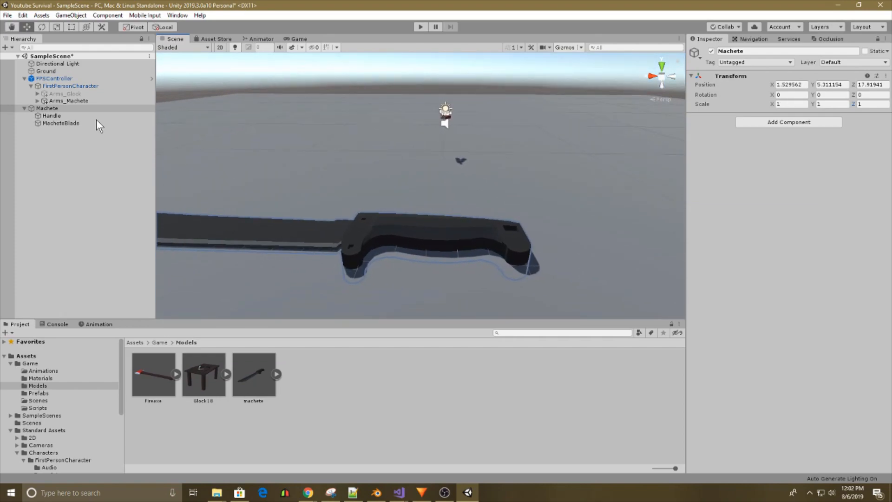
pyautogui.click(52, 116)
pyautogui.keyDown('shift'); pyautogui.click(58, 123); pyautogui.keyUp('shift')
pyautogui.click(67, 110)
pyautogui.press('s')
pyautogui.moveTo(293, 204); pyautogui.dragTo(222, 186, button='right')
pyautogui.click(52, 116)
pyautogui.keyDown('shift'); pyautogui.click(61, 123); pyautogui.keyUp('shift')
pyautogui.click(871, 85)
pyautogui.write('0')
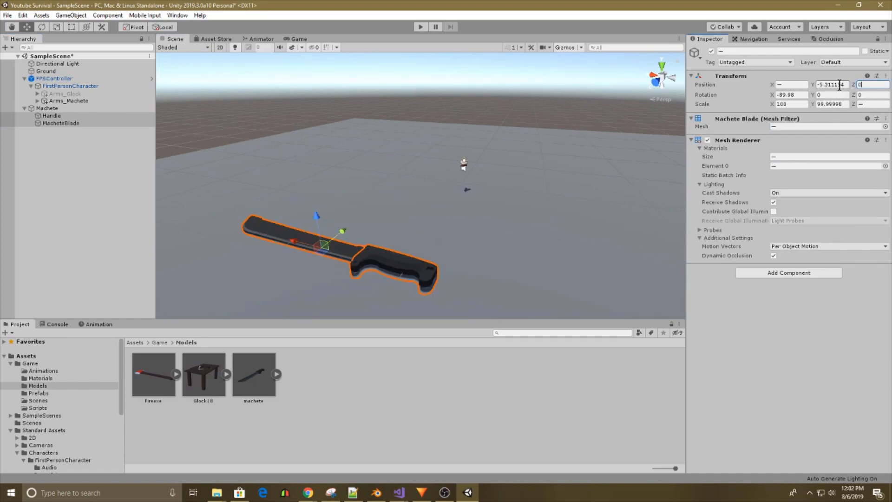
pyautogui.click(801, 85)
pyautogui.write('0')
pyautogui.hotkey('ctrl', 'z')
pyautogui.write('0')
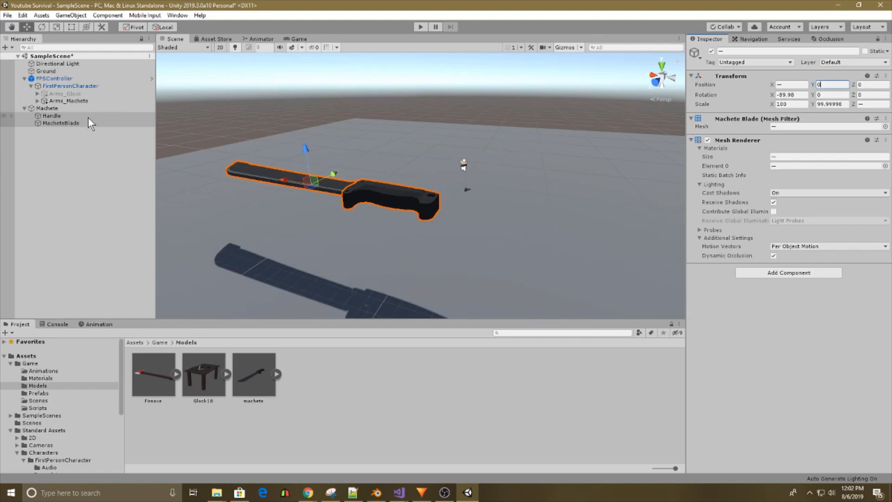
# Scale the Machete object uniformly to 0.2 on all axes.
pyautogui.click(52, 109)
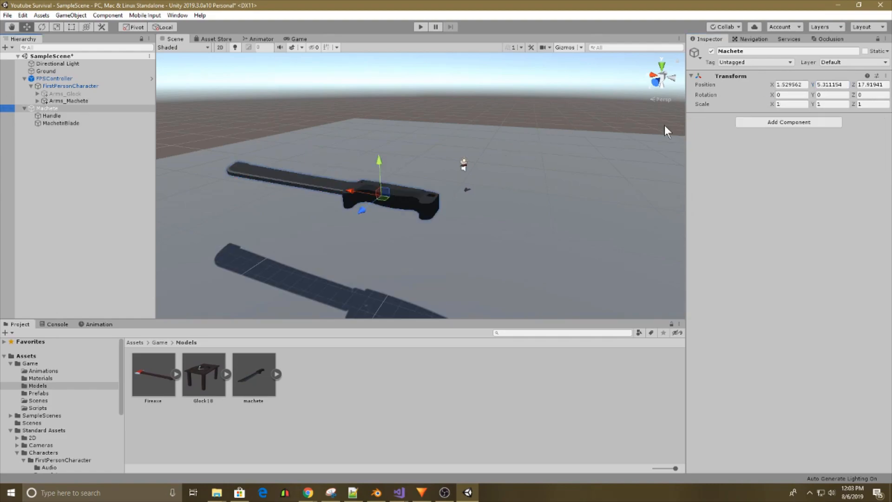
pyautogui.click(56, 27)
pyautogui.moveTo(393, 197); pyautogui.dragTo(347, 193)
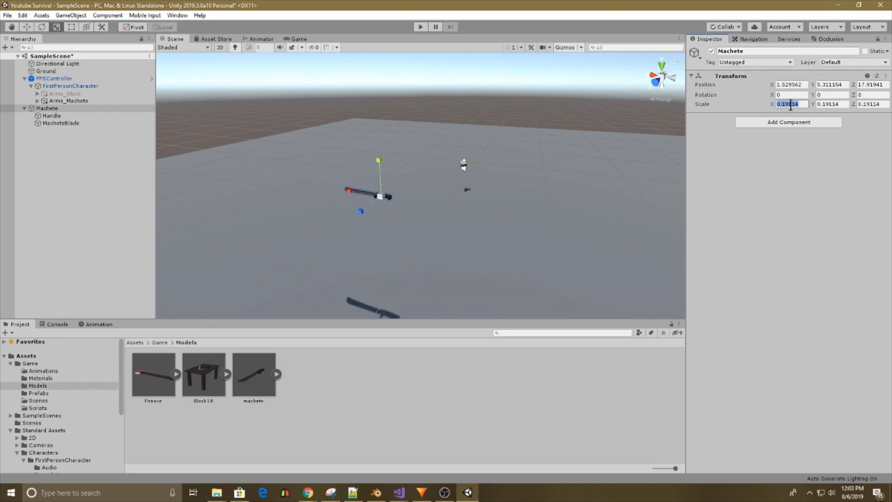
pyautogui.write('0.2')
pyautogui.click(830, 104)
pyautogui.write('0.2')
pyautogui.click(875, 105)
pyautogui.write('0.2')
# Delete the existing child of Arm_R's Hand in Arms_Machete and parent the Machete object to that Hand.
pyautogui.click(37, 101)
pyautogui.click(45, 108)
pyautogui.click(50, 116)
pyautogui.click(77, 123)
pyautogui.press('Delete')
pyautogui.moveTo(44, 131); pyautogui.dragTo(69, 117)
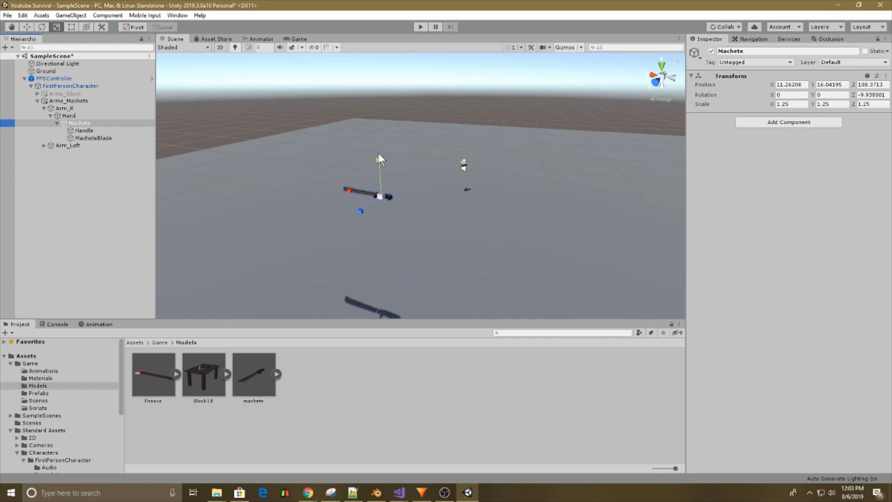
# Set the Machete's position to 0 on all axes and its Z rotation to 0.
pyautogui.press('f')
pyautogui.click(789, 86)
pyautogui.write('0')
pyautogui.click(834, 85)
pyautogui.write('0')
pyautogui.click(875, 85)
pyautogui.write('0')
pyautogui.click(875, 92)
pyautogui.write('0')
# Set the Machete's scale to 1 on all axes.
pyautogui.moveTo(595, 124); pyautogui.dragTo(593, 116, button='right')
pyautogui.press('f')
pyautogui.scroll(3, 511, 158)
pyautogui.moveTo(470, 193); pyautogui.dragTo(366, 154, button='right')
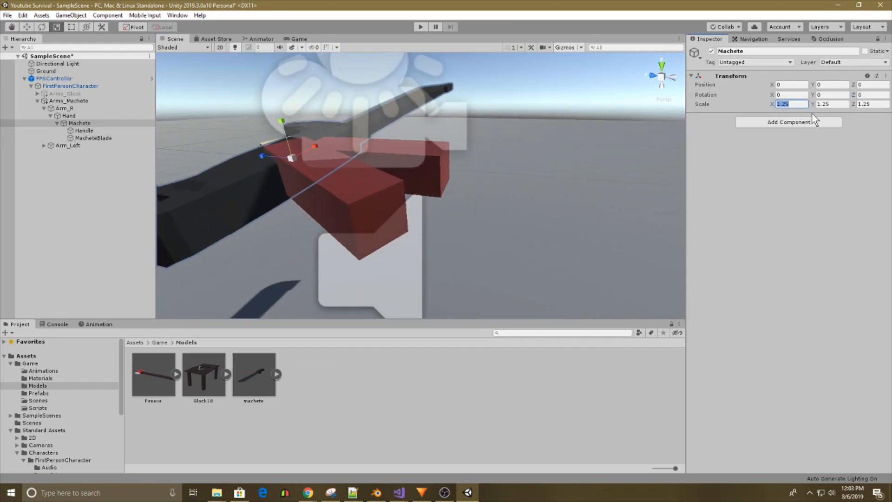
pyautogui.write('1')
pyautogui.click(843, 104)
pyautogui.write('1')
pyautogui.click(864, 104)
# Set the Machete's scale to 0.3 on all axes and check the result in the Game view.
pyautogui.write('1')
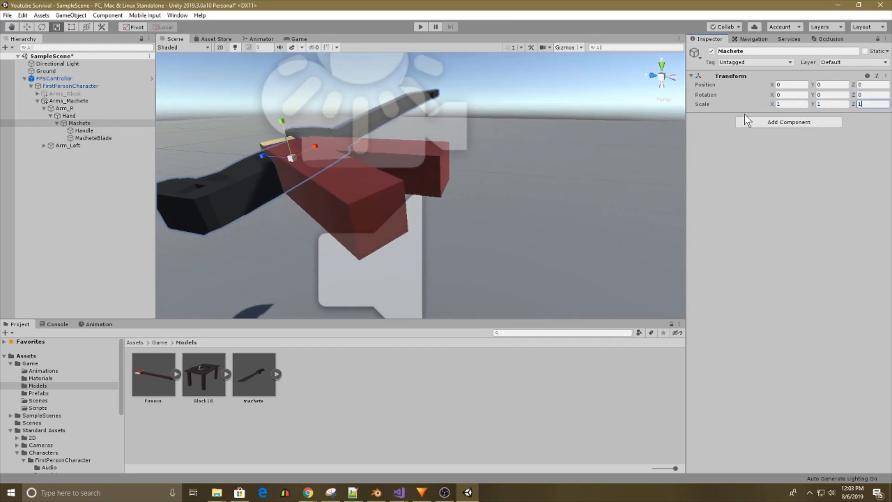
pyautogui.write('0.3')
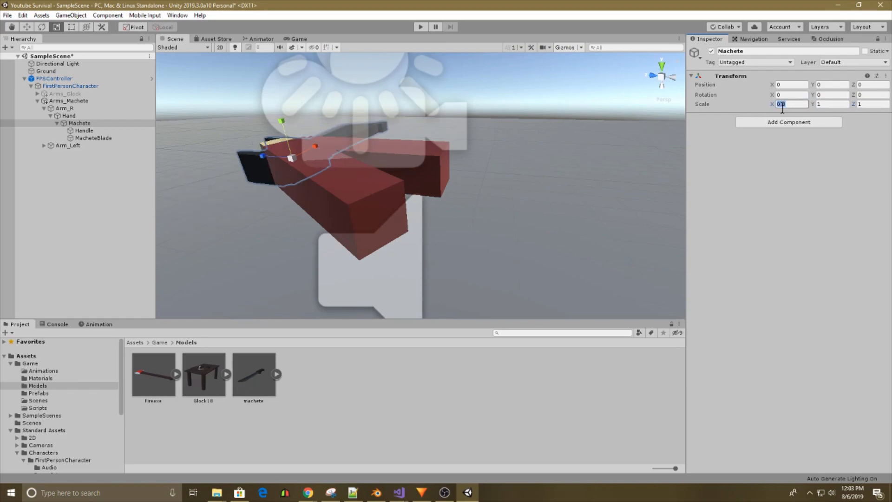
pyautogui.click(829, 105)
pyautogui.write('0.3')
pyautogui.click(871, 106)
pyautogui.write('0.3')
pyautogui.moveTo(483, 181); pyautogui.dragTo(566, 186, button='right')
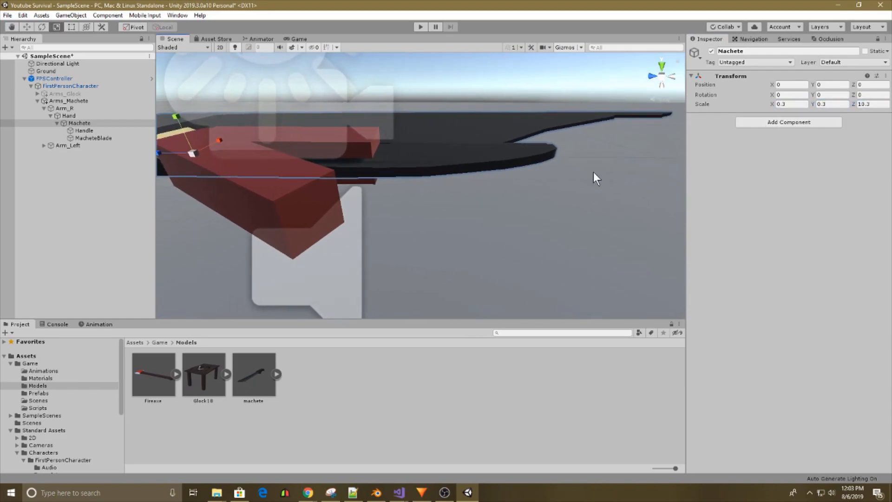
pyautogui.click(859, 107)
pyautogui.write('0.3')
pyautogui.moveTo(614, 144); pyautogui.dragTo(376, 183, button='right')
pyautogui.click(298, 39)
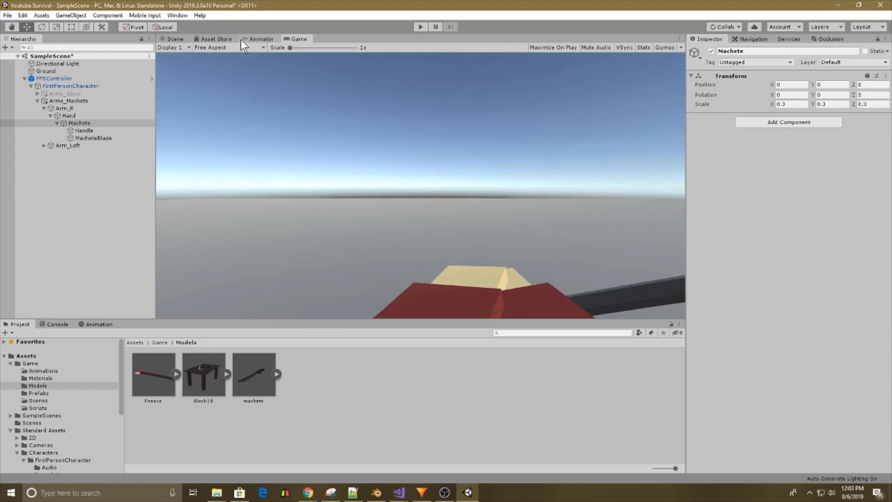
pyautogui.click(176, 39)
# Rotate the Machete about 90 degrees around its Z axis so the blade points upward.
pyautogui.click(42, 27)
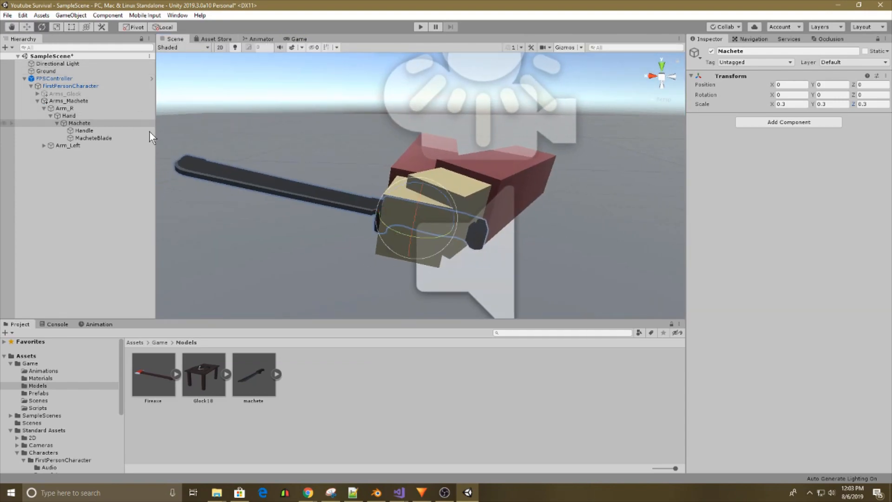
pyautogui.moveTo(403, 182); pyautogui.dragTo(499, 197)
pyautogui.moveTo(499, 198); pyautogui.dragTo(336, 182, button='right')
pyautogui.press('s')
# Move the Machete into the right hand at about X -0.108, Y 0.524 and check it in the Game view.
pyautogui.click(27, 27)
pyautogui.moveTo(438, 187); pyautogui.dragTo(515, 196)
pyautogui.moveTo(515, 196); pyautogui.dragTo(506, 196, button='right')
pyautogui.press('w')
pyautogui.moveTo(340, 182); pyautogui.dragTo(341, 154)
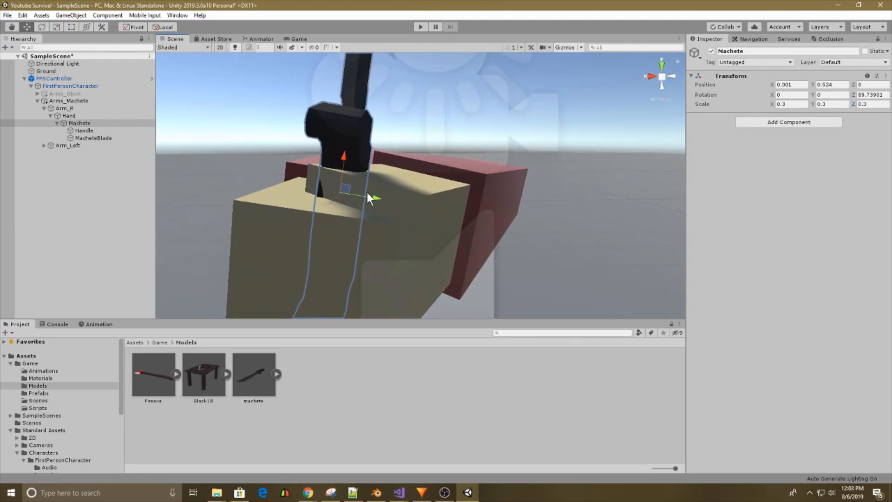
pyautogui.moveTo(367, 193); pyautogui.dragTo(374, 194)
pyautogui.click(349, 153)
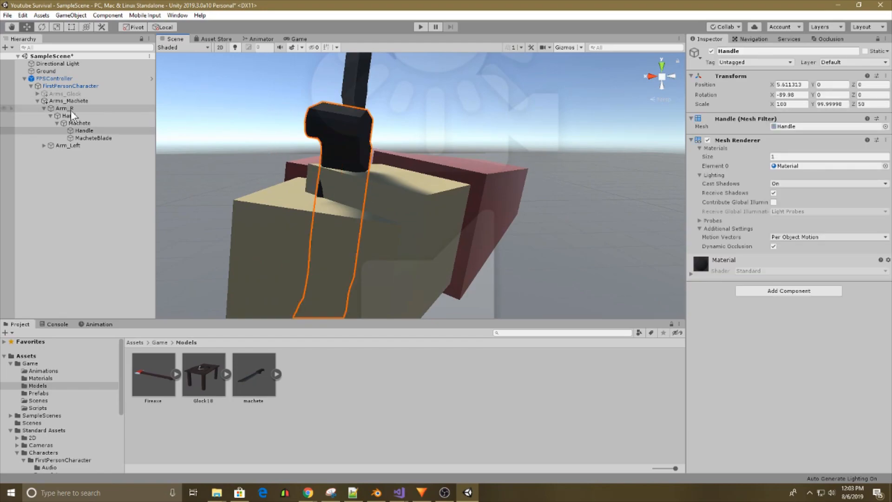
pyautogui.click(79, 123)
pyautogui.moveTo(381, 200); pyautogui.dragTo(389, 204)
pyautogui.press('f')
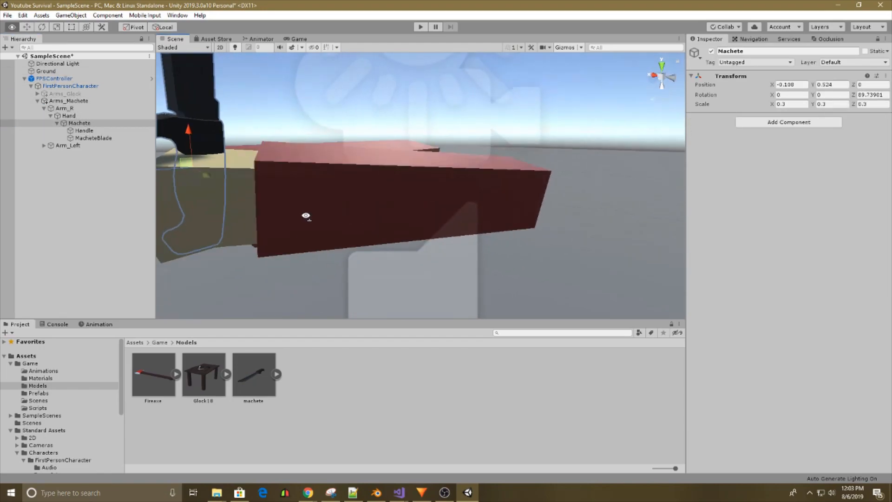
pyautogui.click(299, 39)
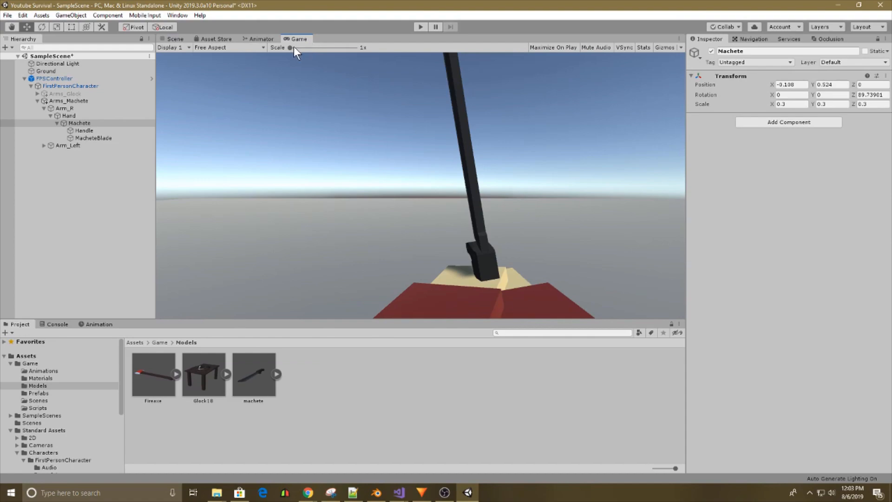
# Rotate Arms_Machete to a Z rotation of about -7.8 and check it in the Game view.
pyautogui.click(173, 39)
pyautogui.doubleClick(98, 100)
pyautogui.click(42, 27)
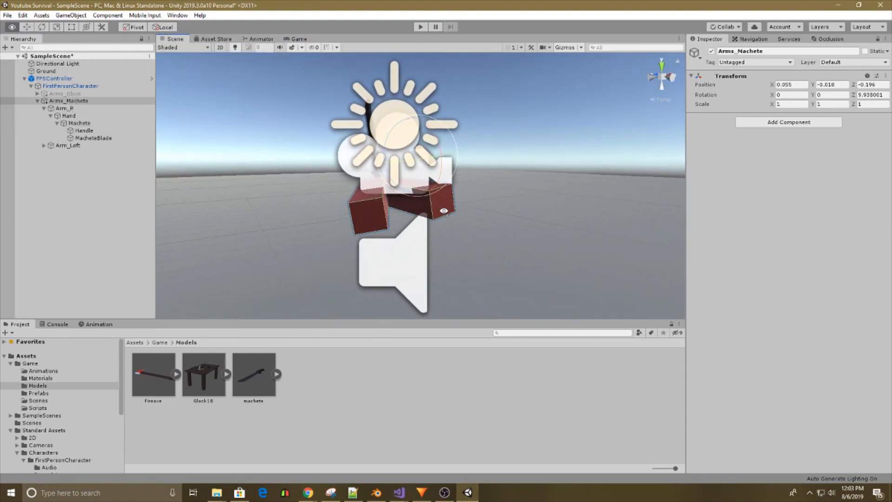
pyautogui.moveTo(464, 164); pyautogui.dragTo(442, 152)
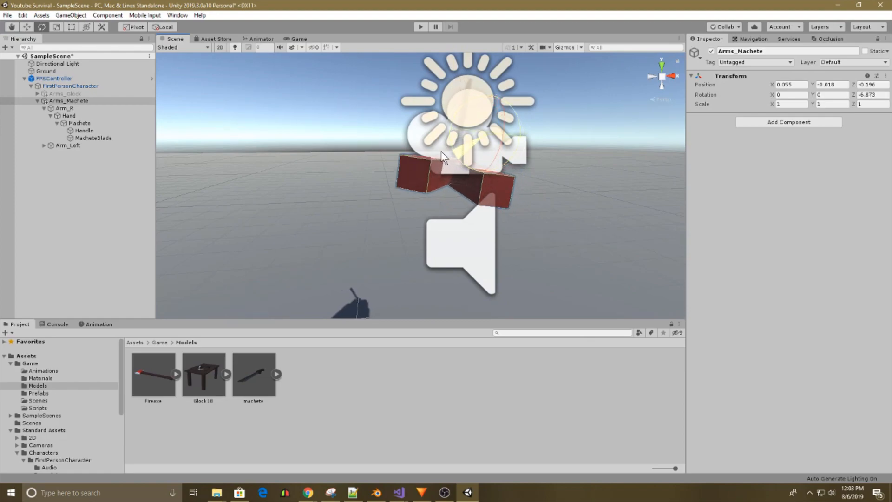
pyautogui.click(289, 38)
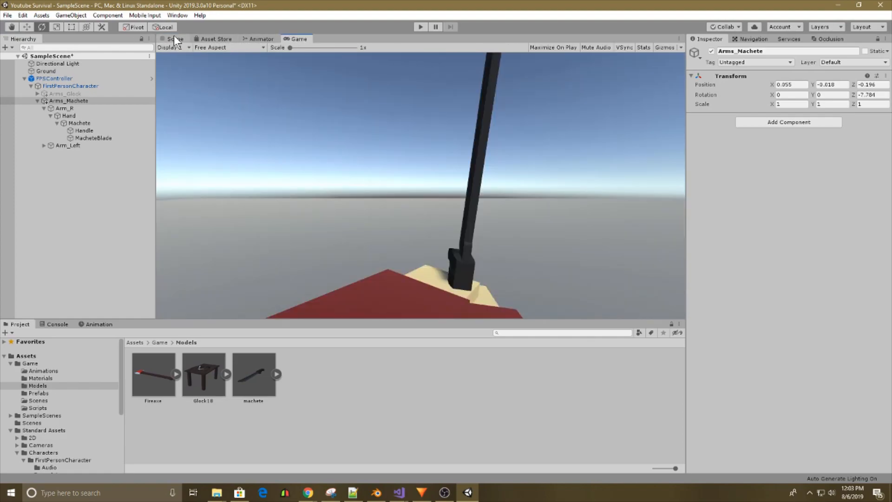
# Rotate Arm_R's Hand to a Z rotation of about -22.6 and check it in the Game view.
pyautogui.click(173, 38)
pyautogui.click(80, 116)
pyautogui.keyDown('alt'); pyautogui.moveTo(288, 158); pyautogui.dragTo(571, 174); pyautogui.keyUp('alt')
pyautogui.press('f')
pyautogui.moveTo(428, 160); pyautogui.dragTo(408, 150)
pyautogui.click(300, 39)
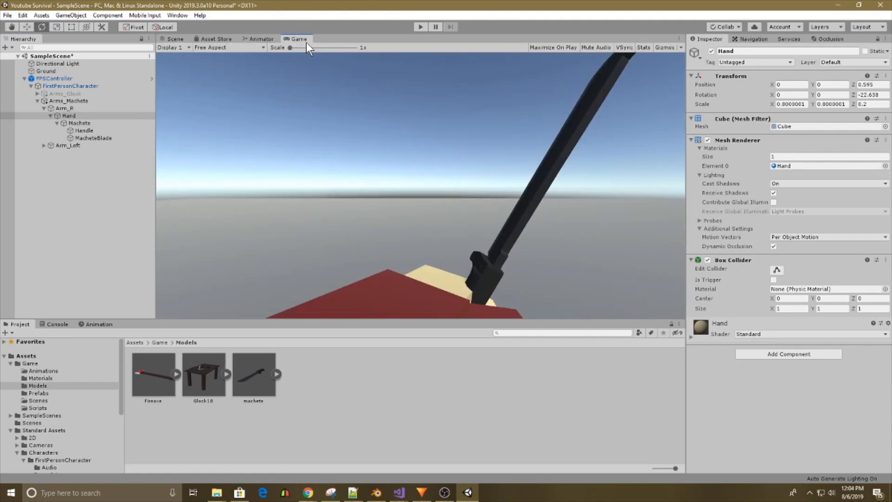
# Rotate Arm_Left's Hand to a Z rotation of about -29.8 and check it in the Game view.
pyautogui.click(176, 39)
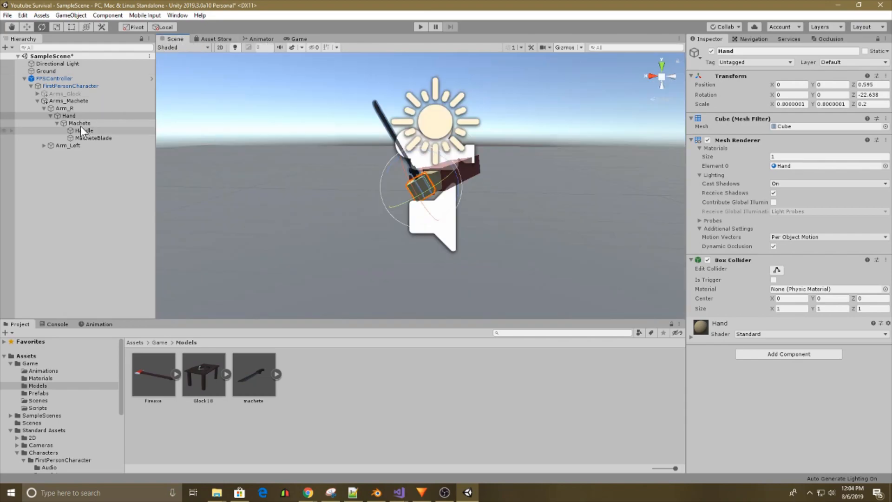
pyautogui.click(43, 145)
pyautogui.click(51, 154)
pyautogui.moveTo(450, 157); pyautogui.dragTo(422, 133)
pyautogui.keyDown('alt'); pyautogui.moveTo(422, 133); pyautogui.dragTo(557, 200); pyautogui.keyUp('alt')
pyautogui.click(301, 38)
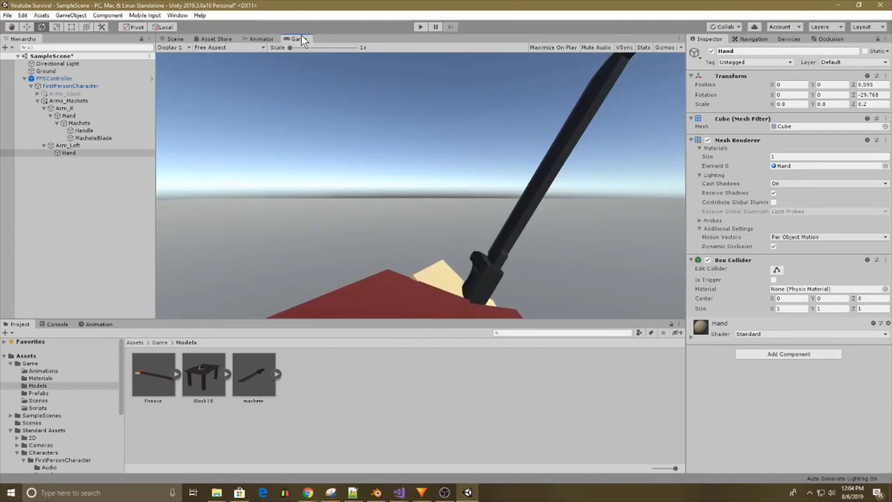
# Deactivate the Arms_Machete object and duplicate it.
pyautogui.click(174, 38)
pyautogui.keyDown('alt'); pyautogui.moveTo(260, 144); pyautogui.dragTo(353, 204); pyautogui.keyUp('alt')
pyautogui.click(540, 191)
pyautogui.scroll(-3, 566, 189)
pyautogui.click(467, 127)
pyautogui.click(50, 101)
pyautogui.click(38, 101)
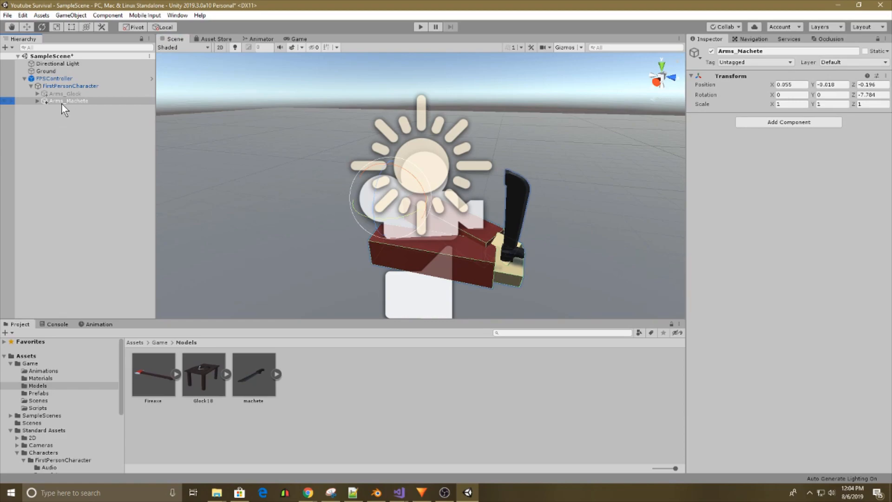
pyautogui.rightClick(61, 103)
pyautogui.click(703, 52)
pyautogui.click(712, 51)
pyautogui.hotkey('ctrl', 'd')
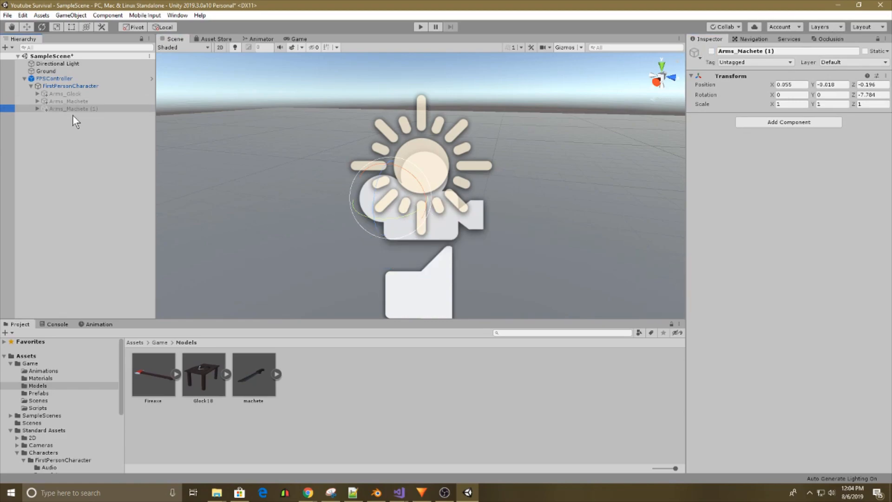
# Activate the duplicated arms object and rename it Arms_Fireaxe.
pyautogui.rightClick(70, 111)
pyautogui.click(712, 51)
pyautogui.click(722, 51)
pyautogui.write('Arms_Fireaxe')
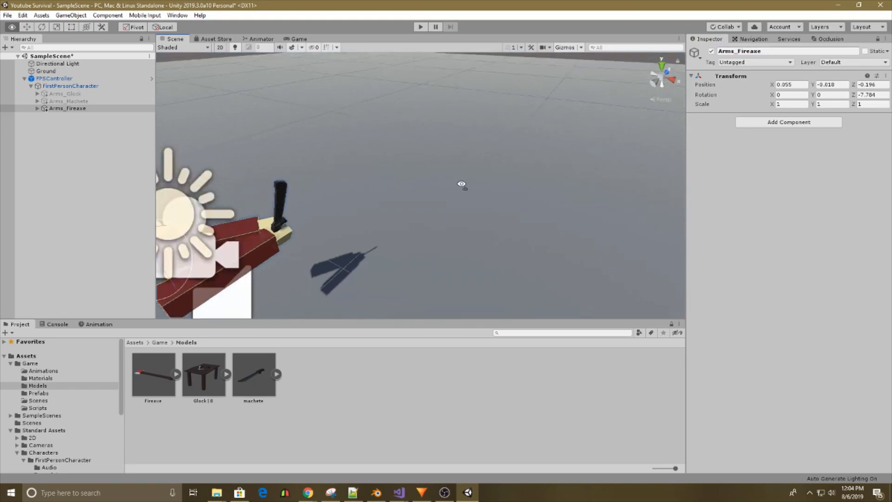
# Add the Fireaxe model from the Models folder to the scene and unpack its prefab.
pyautogui.moveTo(148, 396); pyautogui.dragTo(596, 176)
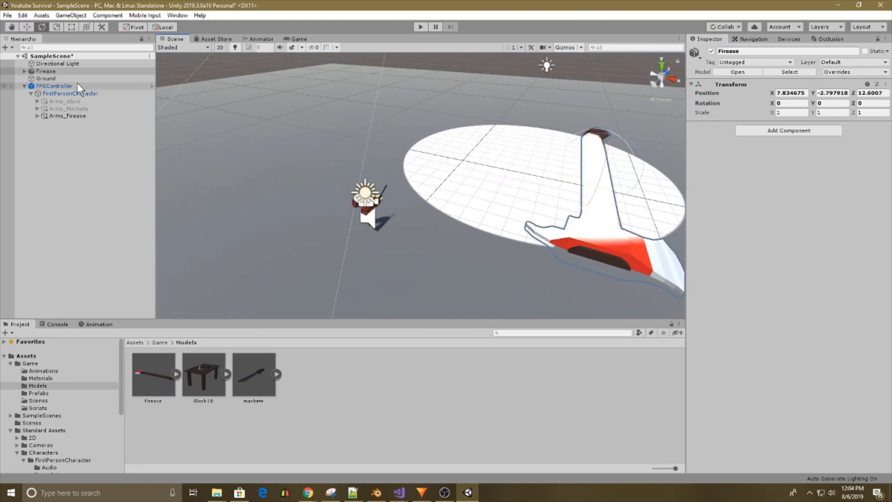
pyautogui.click(25, 70)
pyautogui.click(55, 94)
pyautogui.keyDown('ctrl'); pyautogui.click(57, 87); pyautogui.keyUp('ctrl')
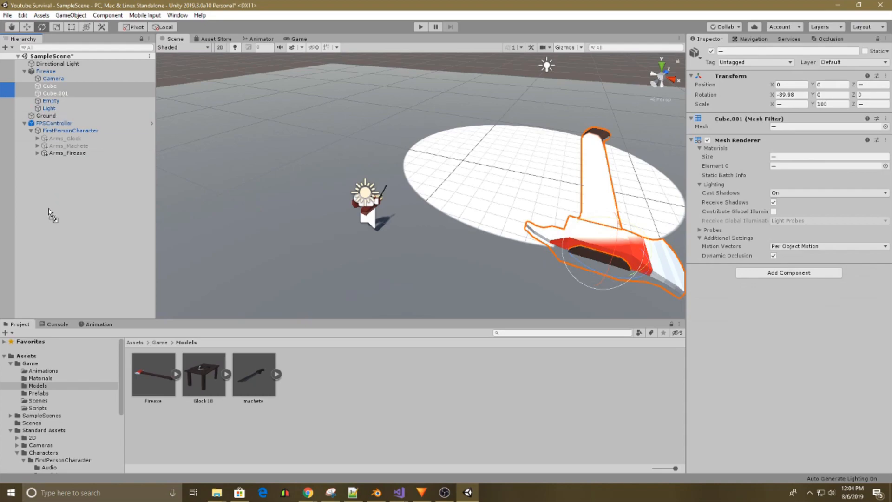
pyautogui.moveTo(50, 215); pyautogui.dragTo(80, 93)
pyautogui.click(510, 265)
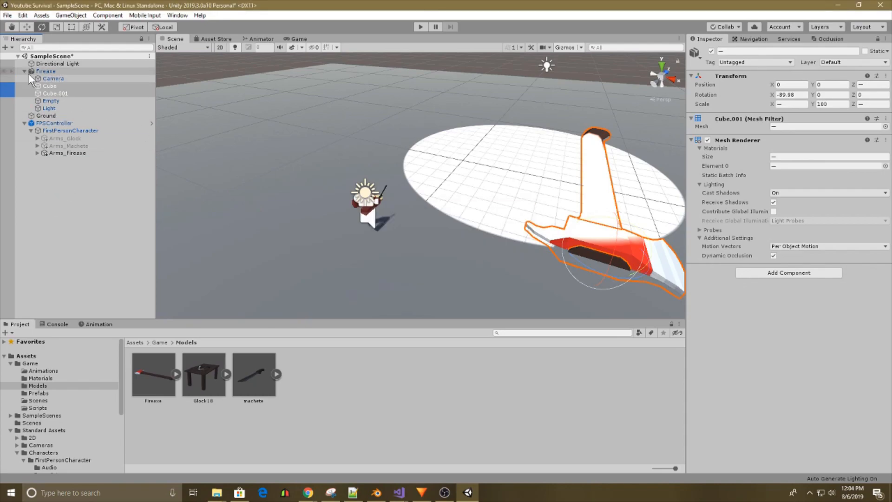
pyautogui.click(44, 70)
pyautogui.rightClick(44, 70)
pyautogui.click(85, 177)
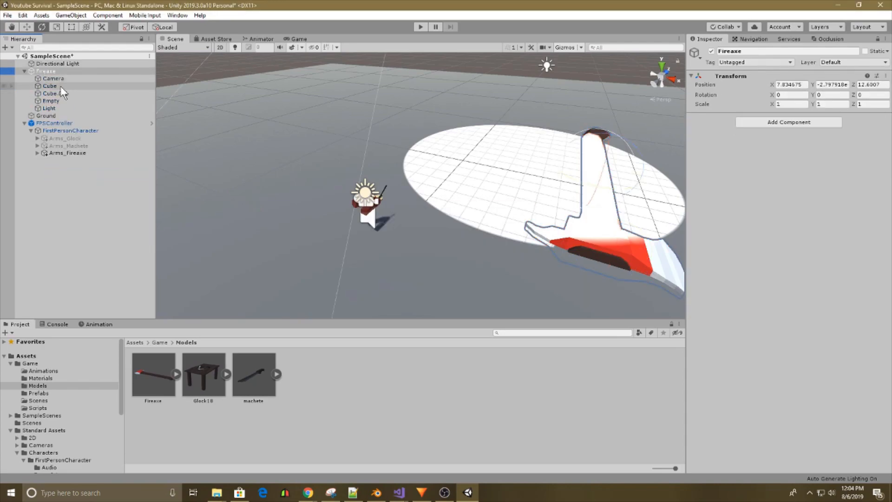
# Move Cube and Cube.001 out of the imported Fireaxe object and delete it with its remaining Camera, Empty and Light children.
pyautogui.click(61, 86)
pyautogui.keyDown('ctrl'); pyautogui.click(69, 94); pyautogui.keyUp('ctrl')
pyautogui.moveTo(68, 94); pyautogui.dragTo(48, 223)
pyautogui.click(61, 71)
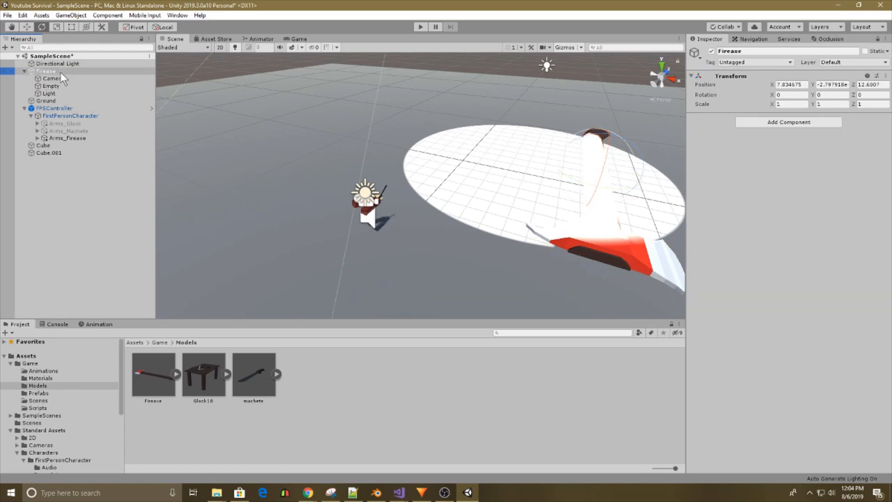
pyautogui.press('Delete')
# Create an empty game object named Fireaxe and parent Cube and Cube.001 to it.
pyautogui.rightClick(65, 198)
pyautogui.click(107, 286)
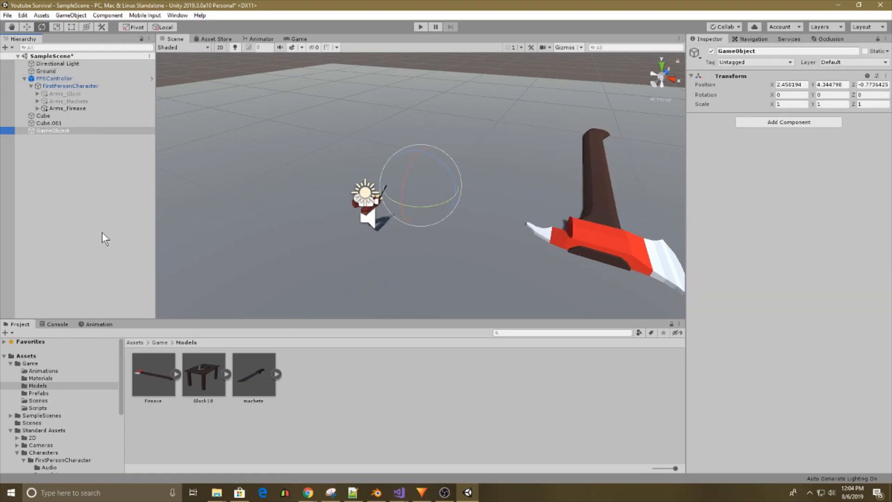
pyautogui.write('Fireaxe')
pyautogui.press('Return')
pyautogui.click(57, 115)
pyautogui.keyDown('ctrl'); pyautogui.click(70, 122); pyautogui.keyUp('ctrl')
pyautogui.moveTo(70, 123); pyautogui.dragTo(50, 131)
# Rename the Fireaxe's Cube as Handle and its Cube.001 as Head.
pyautogui.doubleClick(50, 124)
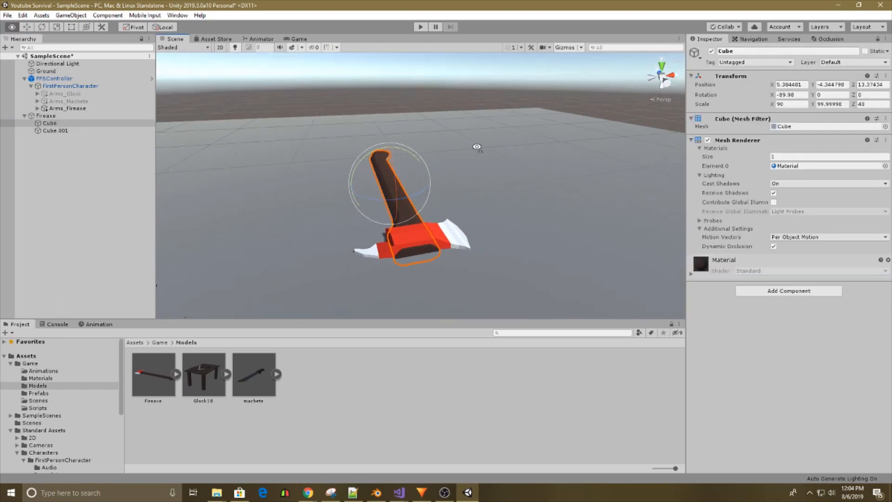
pyautogui.click(765, 51)
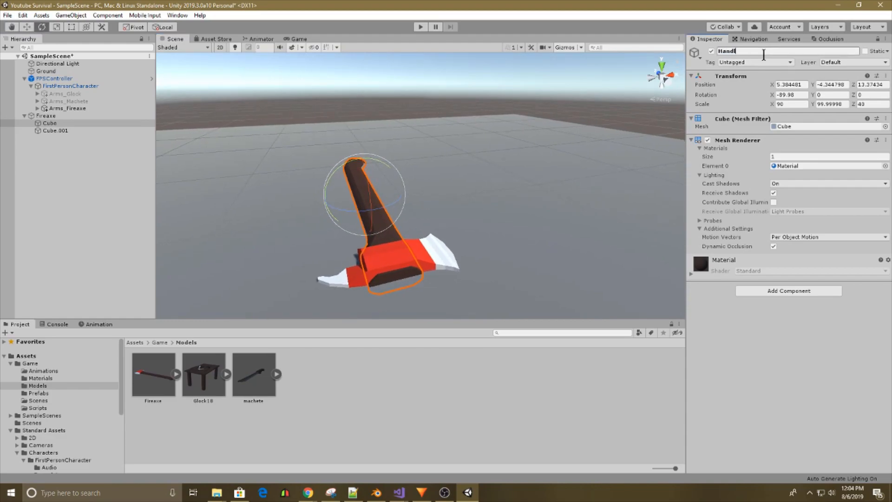
pyautogui.click(93, 131)
pyautogui.click(764, 51)
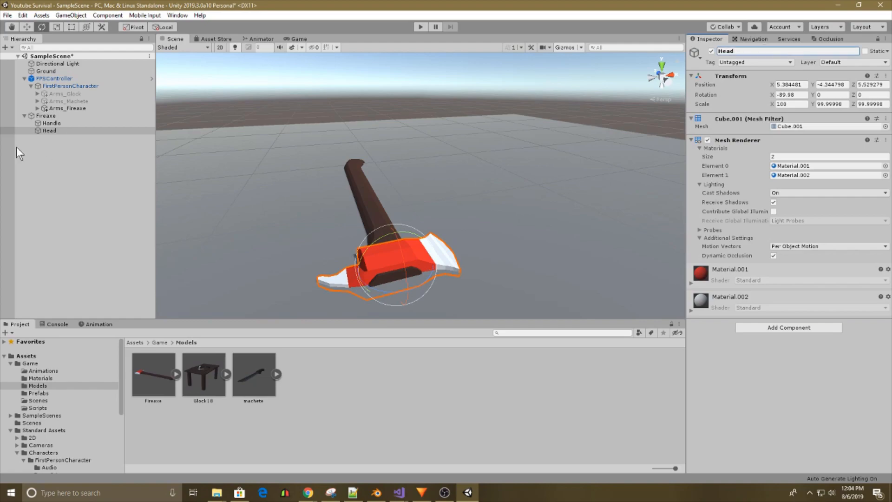
# Delete the Machete from Arm_R's Hand in Arms_Fireaxe and parent the Fireaxe to that Hand instead.
pyautogui.click(38, 108)
pyautogui.click(44, 116)
pyautogui.click(51, 123)
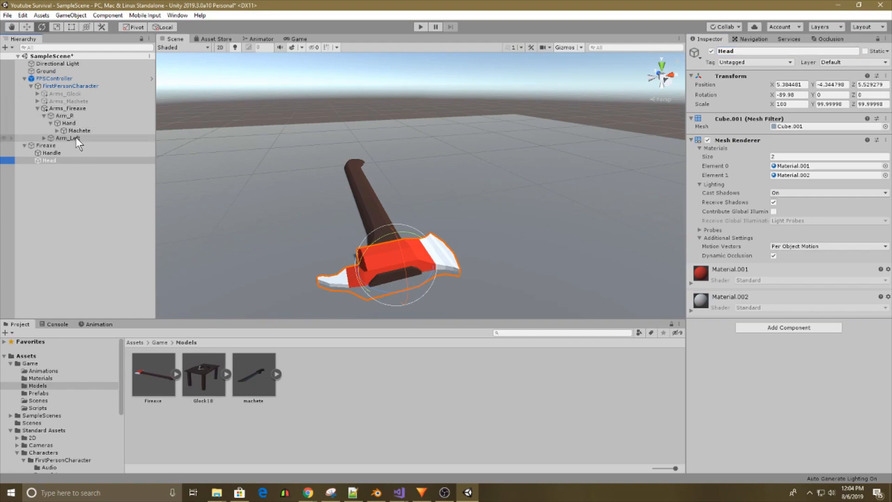
pyautogui.click(80, 130)
pyautogui.press('Delete')
pyautogui.rightClick(80, 130)
pyautogui.click(59, 138)
pyautogui.click(51, 139)
pyautogui.moveTo(48, 139); pyautogui.dragTo(73, 124)
# Set the Fireaxe's scale to 1 on all axes, its Z rotation to 0 and its position to 0, 0, 0.
pyautogui.moveTo(321, 151); pyautogui.dragTo(241, 163, button='right')
pyautogui.click(843, 104)
pyautogui.write('1')
pyautogui.click(806, 105)
pyautogui.write('1')
pyautogui.click(871, 104)
pyautogui.write('1')
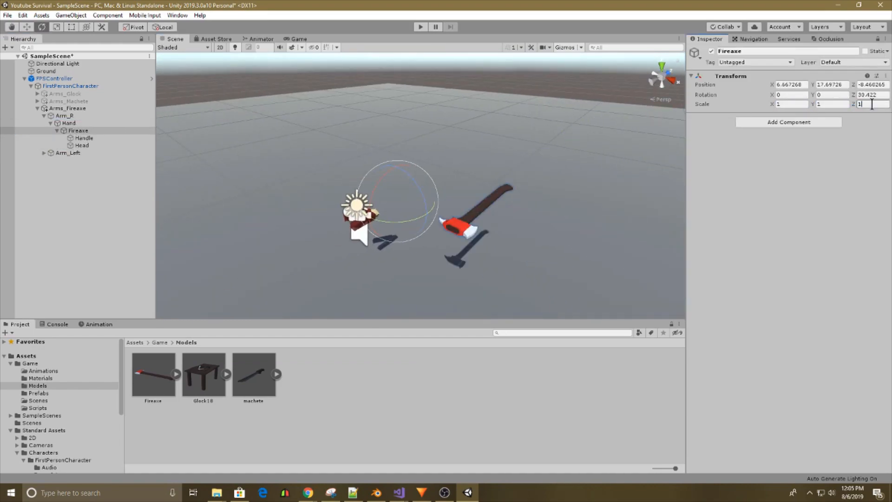
pyautogui.write('0')
pyautogui.click(877, 85)
pyautogui.write('0')
pyautogui.click(839, 85)
pyautogui.write('0')
pyautogui.click(792, 85)
pyautogui.write('0')
# Set the Fireaxe's scale to 0.4 on all three axes.
pyautogui.moveTo(492, 188); pyautogui.dragTo(462, 205, button='right')
pyautogui.press('w')
pyautogui.press('d')
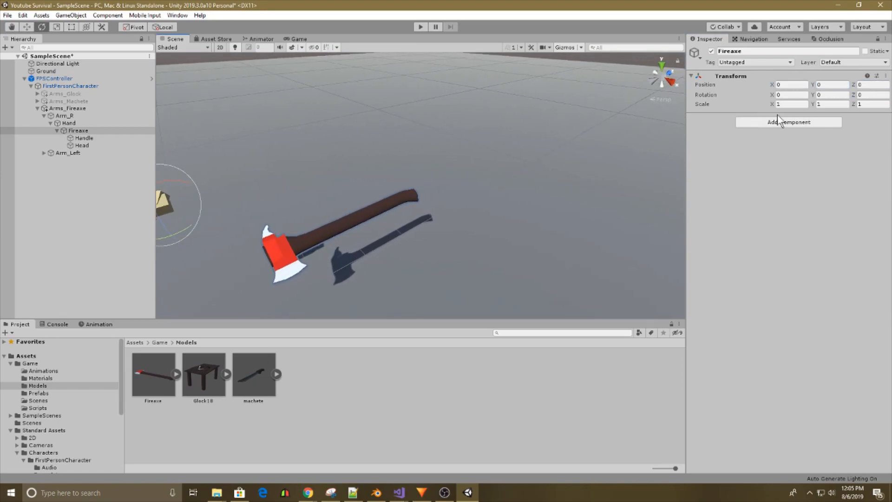
pyautogui.write('0.4')
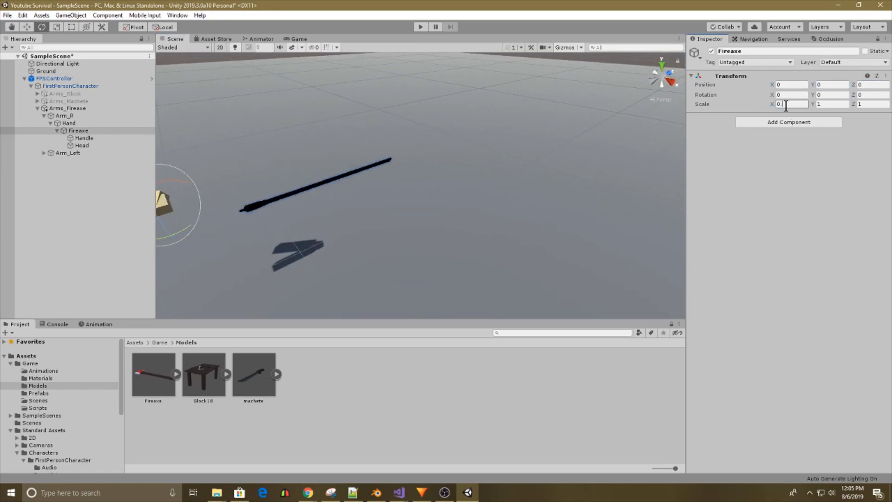
pyautogui.click(829, 103)
pyautogui.hotkey('ctrl', 'v')
pyautogui.click(862, 103)
pyautogui.hotkey('ctrl', 'v')
pyautogui.moveTo(509, 183); pyautogui.dragTo(422, 165, button='right')
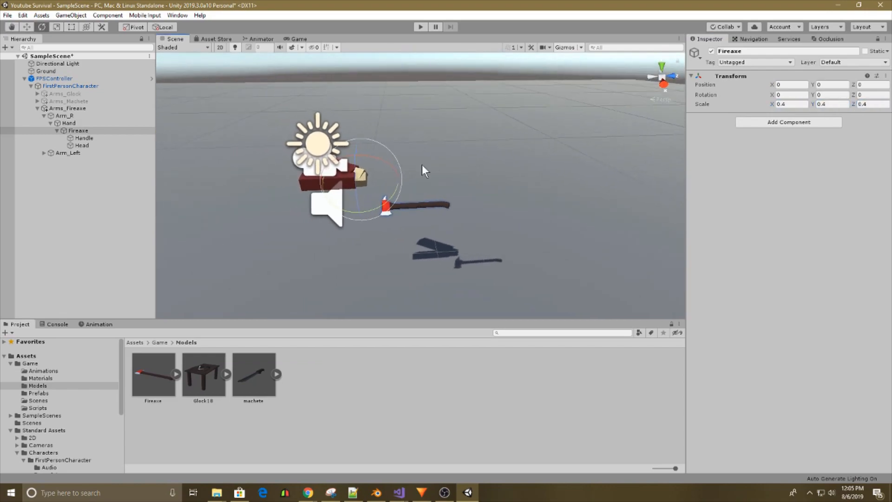
# Set the position of the Fireaxe's Handle and Head together to 0, 0, 0.
pyautogui.click(79, 138)
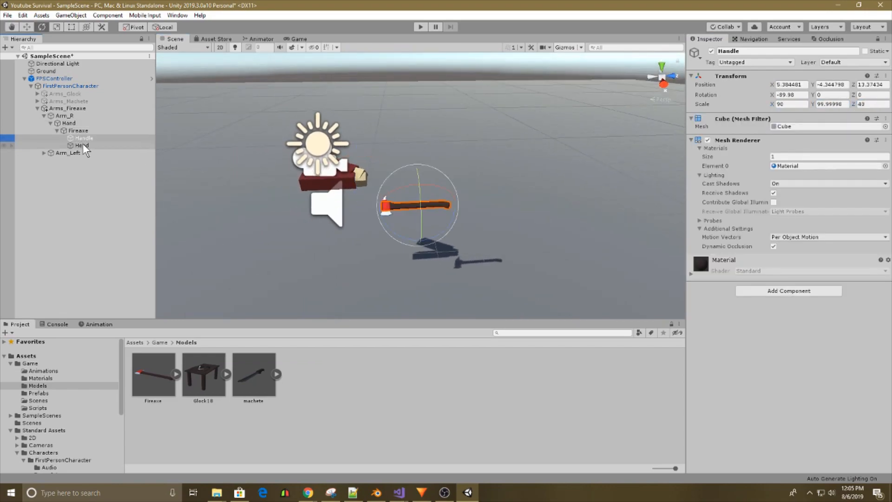
pyautogui.keyDown('shift'); pyautogui.click(82, 145); pyautogui.keyUp('shift')
pyautogui.click(872, 84)
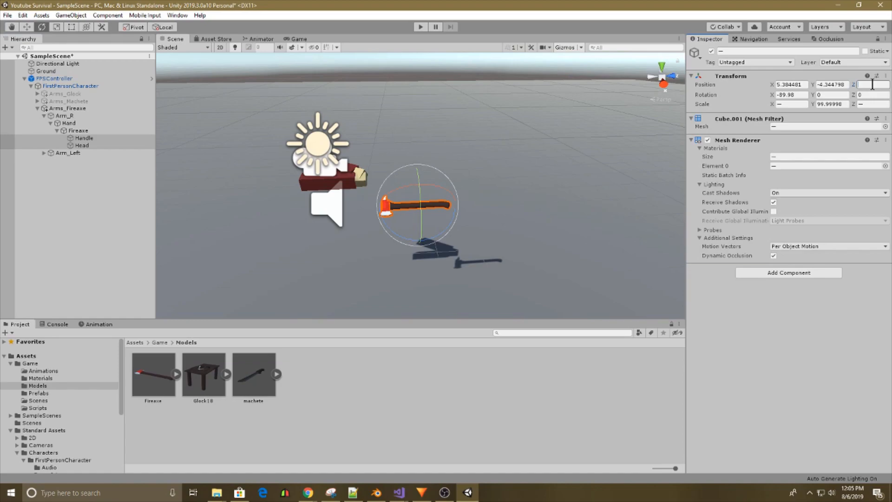
pyautogui.write('0')
pyautogui.press('BackSpace')
pyautogui.write('0')
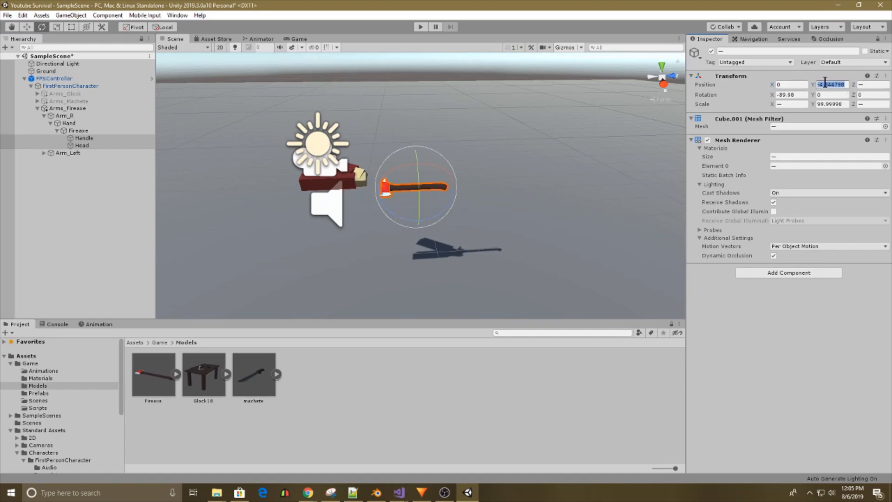
pyautogui.write('00')
pyautogui.moveTo(436, 170); pyautogui.dragTo(445, 167, button='right')
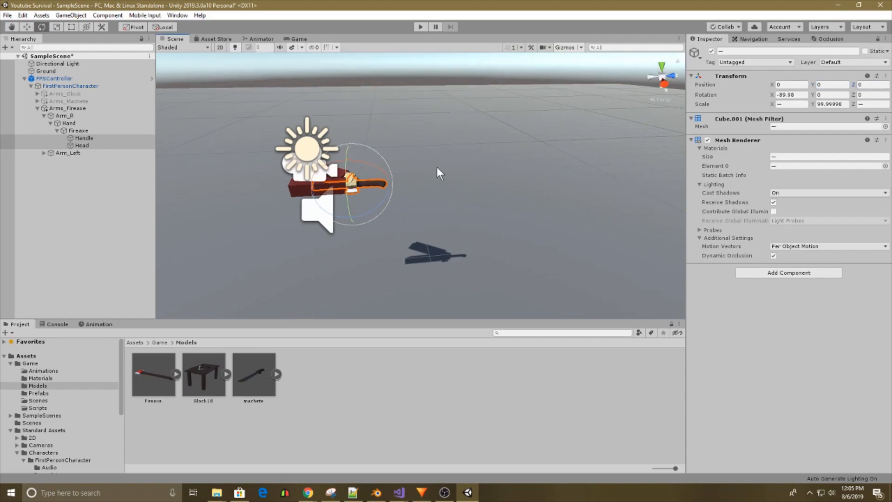
pyautogui.click(28, 28)
pyautogui.moveTo(316, 185); pyautogui.dragTo(372, 182)
pyautogui.hotkey('ctrl', 'z')
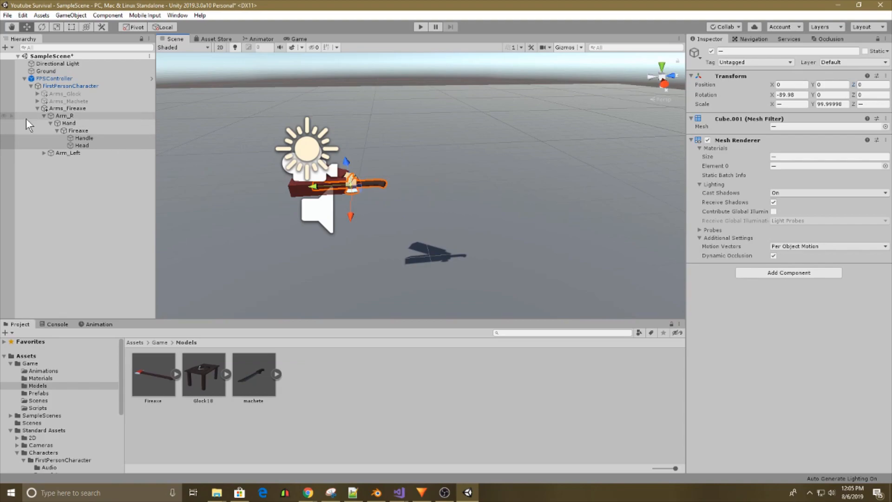
# Move the Fireaxe out in front of the hand to inspect it, and reset its Z position to 0.
pyautogui.click(68, 124)
pyautogui.click(77, 131)
pyautogui.moveTo(355, 186); pyautogui.dragTo(264, 184)
pyautogui.press('f')
pyautogui.click(80, 145)
pyautogui.press('a')
pyautogui.moveTo(306, 183); pyautogui.dragTo(342, 195, button='right')
pyautogui.press('w')
pyautogui.press('s')
pyautogui.moveTo(439, 192); pyautogui.dragTo(485, 236, button='right')
pyautogui.press('s')
pyautogui.click(407, 139)
pyautogui.press('w')
pyautogui.press('s')
pyautogui.click(87, 130)
pyautogui.click(871, 85)
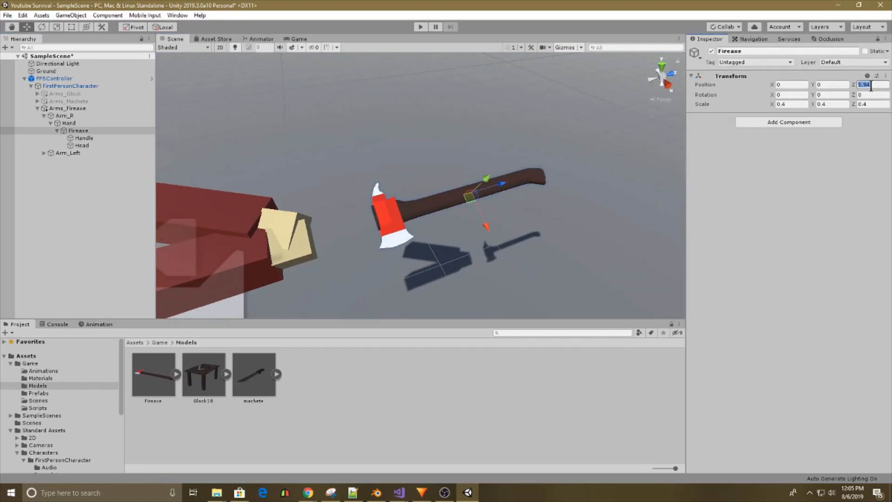
pyautogui.write('0')
# Set the Fireaxe's rotation to X 90, Y 0, Z 90 and check it in the Game view.
pyautogui.click(832, 96)
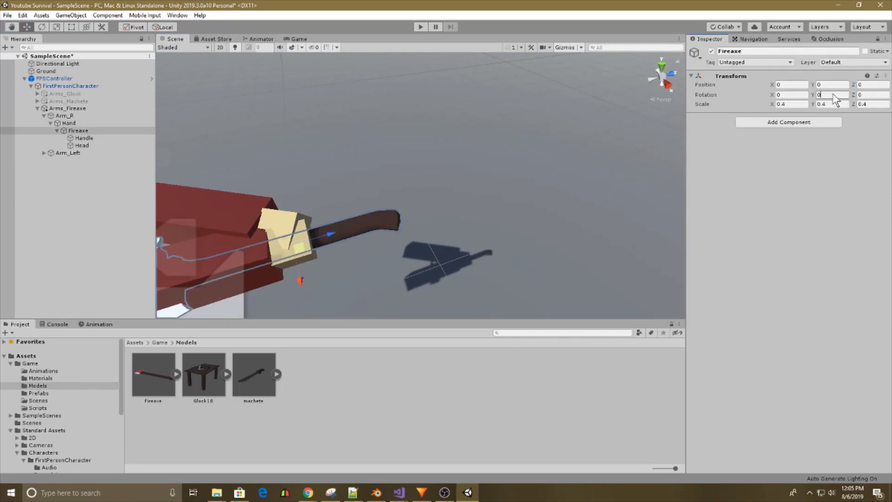
pyautogui.write('90')
pyautogui.click(876, 95)
pyautogui.write('90')
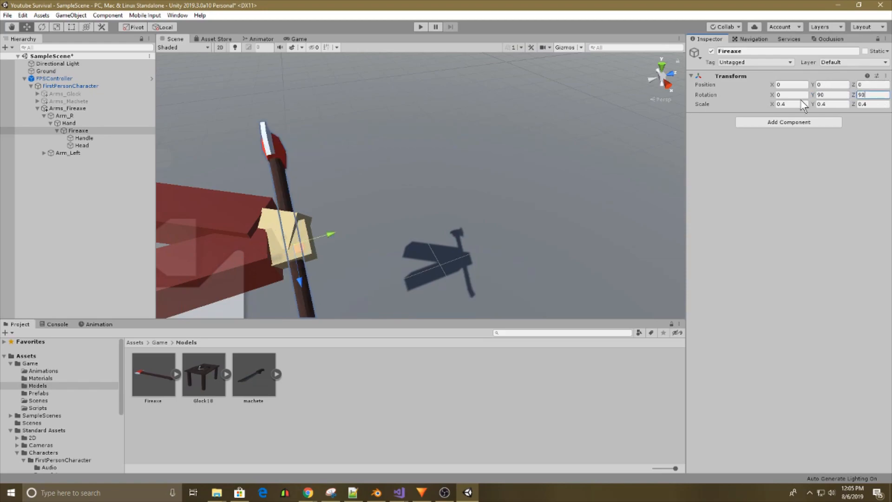
pyautogui.write('90')
pyautogui.click(820, 94)
pyautogui.write('0')
pyautogui.keyDown('alt'); pyautogui.moveTo(433, 177); pyautogui.dragTo(499, 189); pyautogui.keyUp('alt')
pyautogui.click(292, 39)
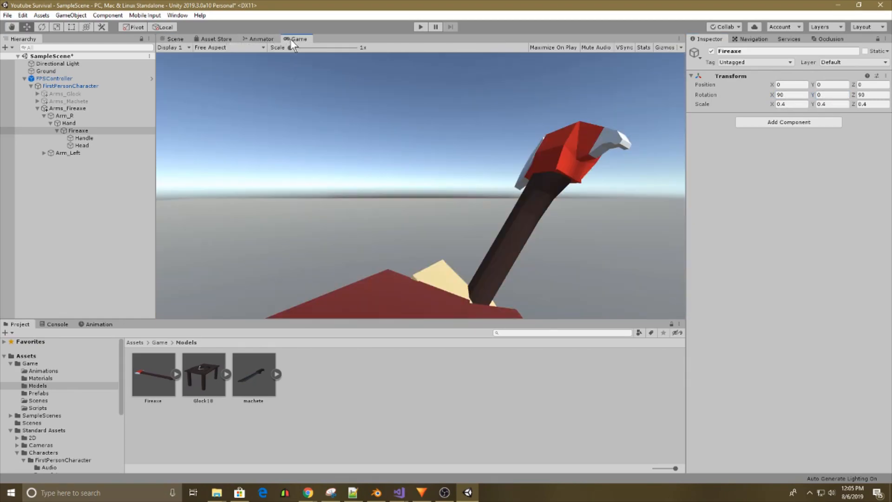
# Slide the Fireaxe through the hand to a Y position of about 0.48 and check it in the Game view.
pyautogui.click(178, 39)
pyautogui.keyDown('alt'); pyautogui.moveTo(289, 132); pyautogui.dragTo(501, 140); pyautogui.keyUp('alt')
pyautogui.keyDown('alt'); pyautogui.moveTo(250, 146); pyautogui.dragTo(367, 162); pyautogui.keyUp('alt')
pyautogui.moveTo(367, 162); pyautogui.dragTo(161, 141, button='middle')
pyautogui.keyDown('alt'); pyautogui.moveTo(161, 148); pyautogui.dragTo(260, 206); pyautogui.keyUp('alt')
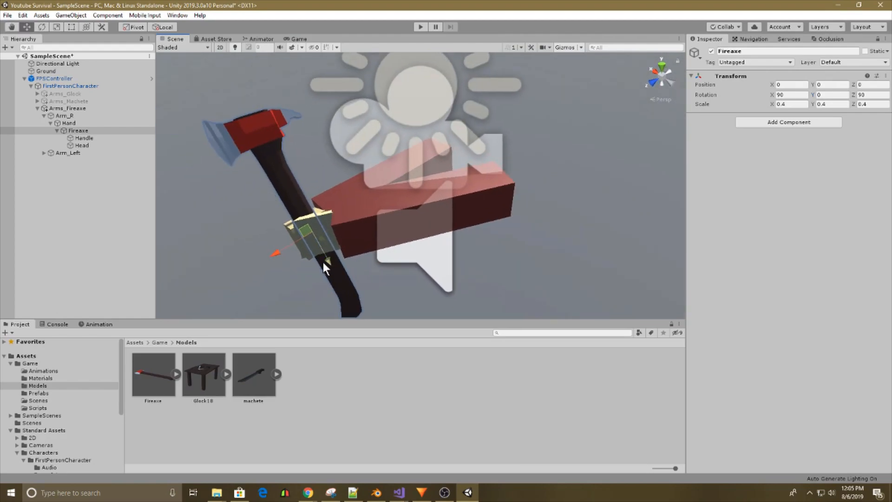
pyautogui.moveTo(323, 263); pyautogui.dragTo(313, 250)
pyautogui.click(302, 39)
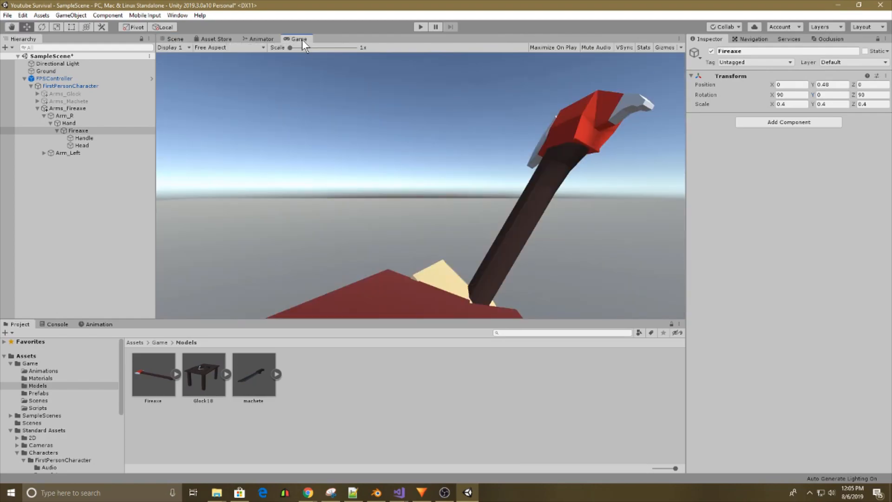
# Tilt the Fireaxe to a rotation of about X 112.26, Y -90 and check it in the Game view.
pyautogui.click(184, 40)
pyautogui.scroll(-9, 290, 135)
pyautogui.click(68, 108)
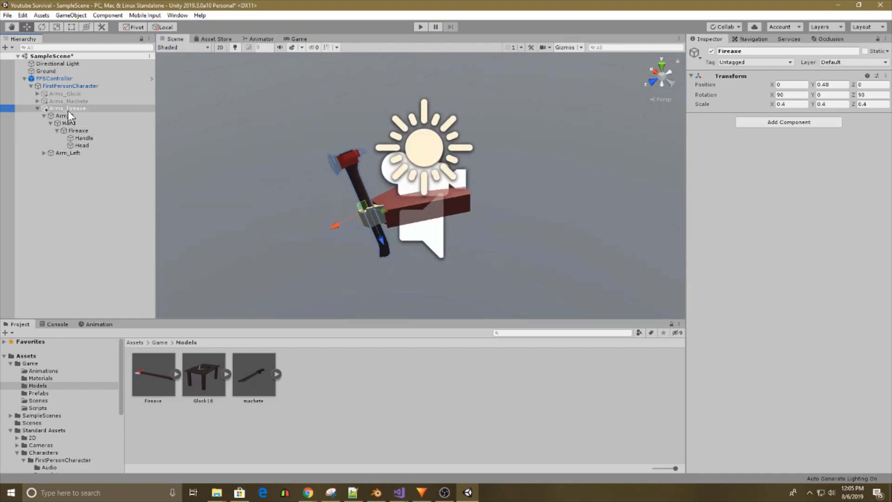
pyautogui.keyDown('alt'); pyautogui.moveTo(164, 148); pyautogui.dragTo(169, 148); pyautogui.keyUp('alt')
pyautogui.moveTo(168, 147); pyautogui.dragTo(285, 125, button='right')
pyautogui.click(291, 116)
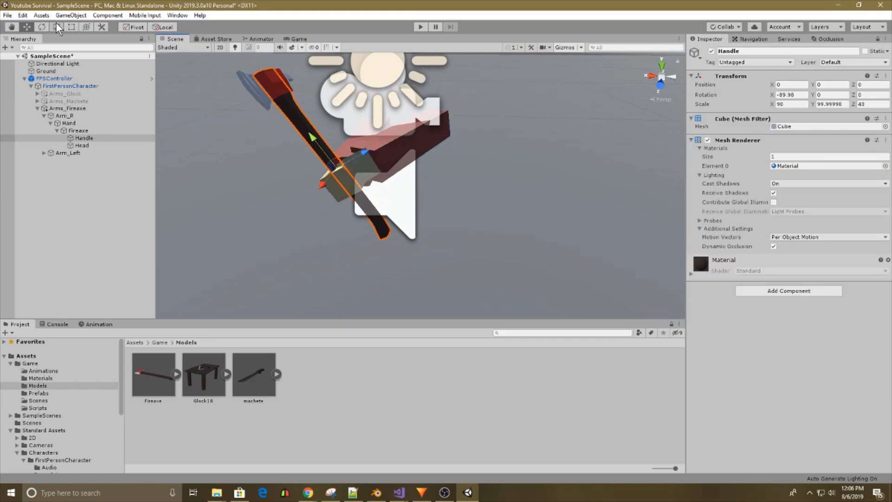
pyautogui.press('e')
pyautogui.click(91, 131)
pyautogui.moveTo(344, 137); pyautogui.dragTo(361, 137)
pyautogui.click(300, 38)
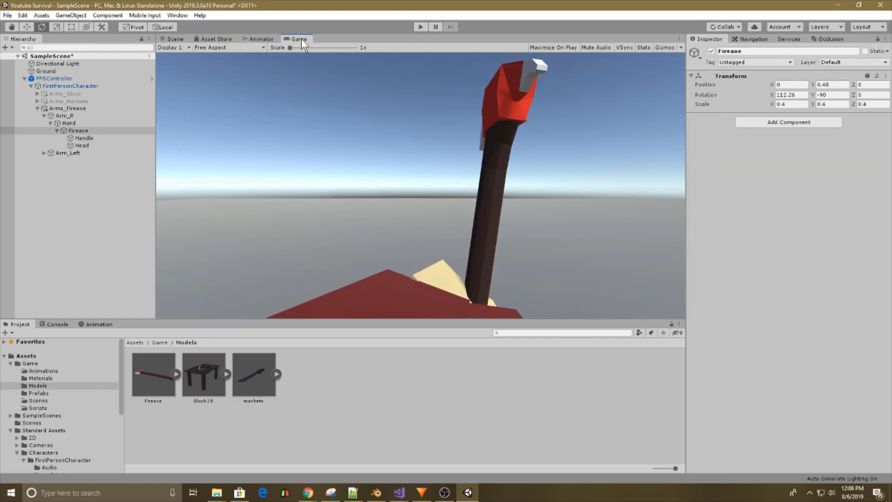
# Try moving Arms_Fireaxe to a Z position of about -0.379, check it in the Game view and undo the move.
pyautogui.click(176, 38)
pyautogui.moveTo(384, 136); pyautogui.dragTo(335, 137, button='right')
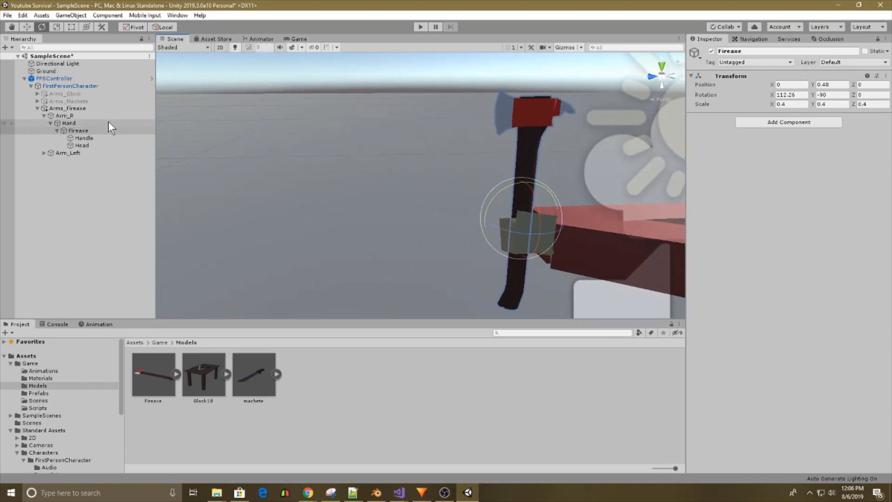
pyautogui.click(77, 122)
pyautogui.click(70, 111)
pyautogui.press('f')
pyautogui.click(27, 28)
pyautogui.moveTo(438, 166); pyautogui.dragTo(455, 167)
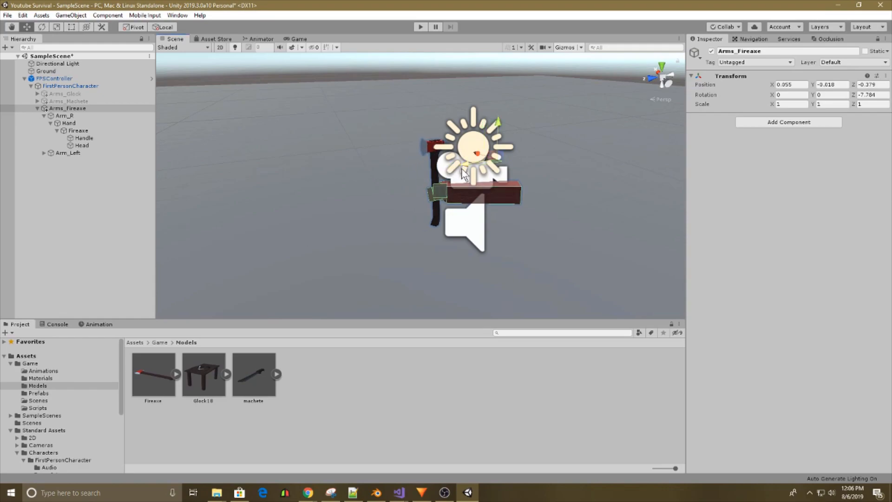
pyautogui.click(298, 38)
pyautogui.click(174, 38)
pyautogui.hotkey('ctrl', 'z')
# Check the fireaxe arms in the Game view and deactivate the Arms_Fireaxe object.
pyautogui.keyDown('alt'); pyautogui.moveTo(363, 144); pyautogui.dragTo(447, 174); pyautogui.keyUp('alt')
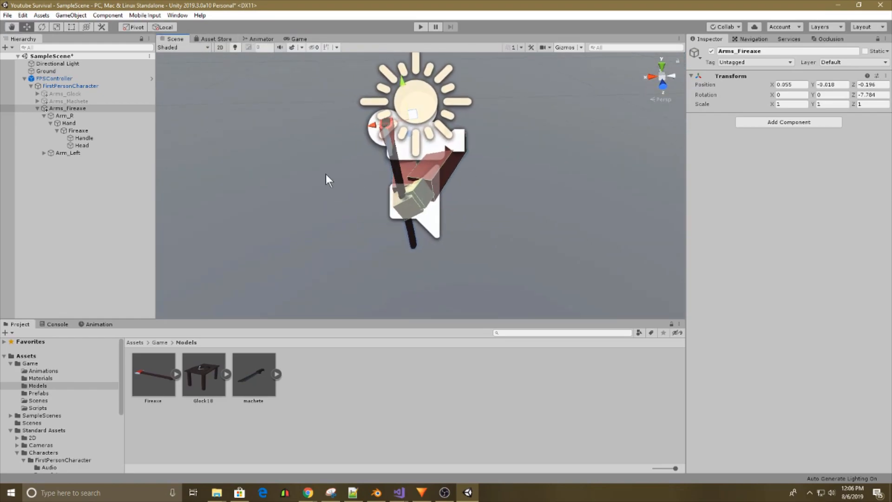
pyautogui.click(73, 117)
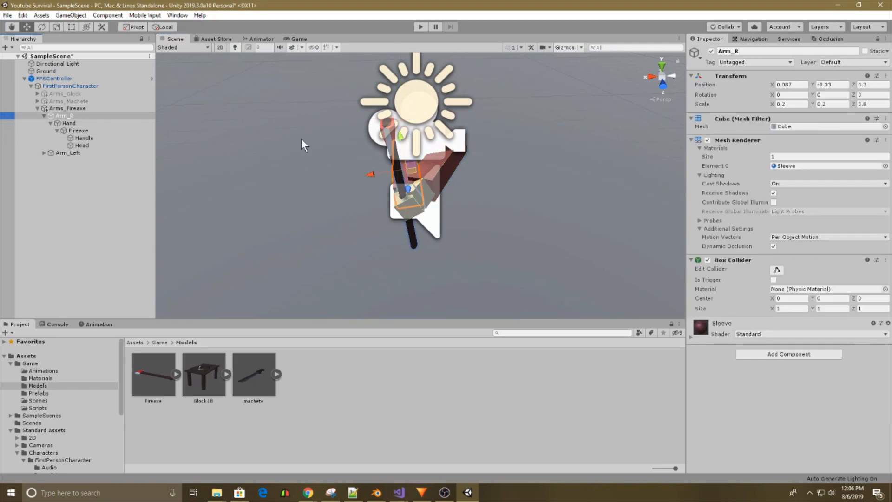
pyautogui.click(297, 39)
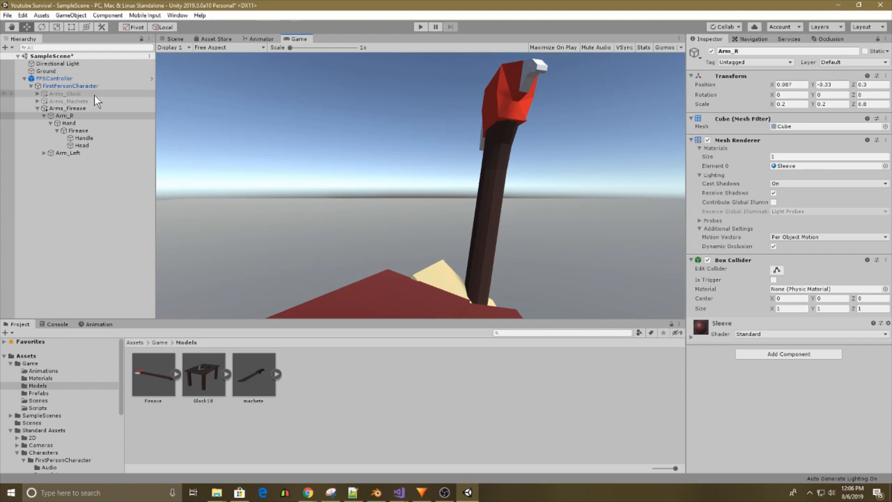
pyautogui.click(69, 109)
pyautogui.click(711, 51)
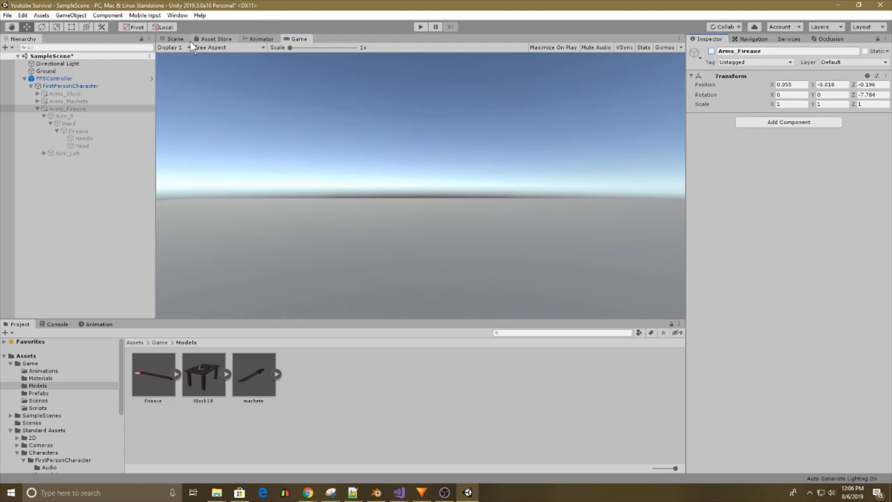
# Activate the Arms_Machete and Arms_Fireaxe objects together.
pyautogui.click(176, 39)
pyautogui.click(56, 130)
pyautogui.keyDown('ctrl'); pyautogui.click(57, 100); pyautogui.keyUp('ctrl')
pyautogui.click(711, 51)
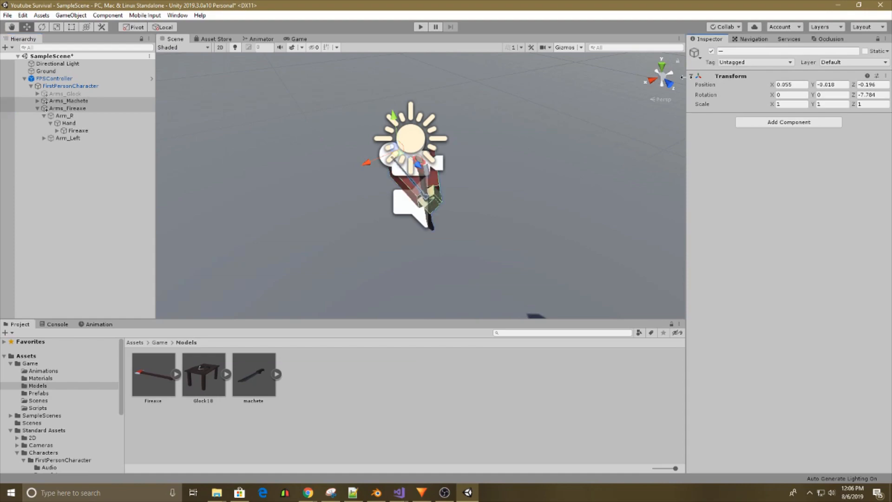
# Save the Machete and the Fireaxe from their arms' hands as prefabs in the Prefabs folder.
pyautogui.click(41, 100)
pyautogui.click(37, 100)
pyautogui.click(85, 130)
pyautogui.moveTo(80, 123); pyautogui.dragTo(55, 395)
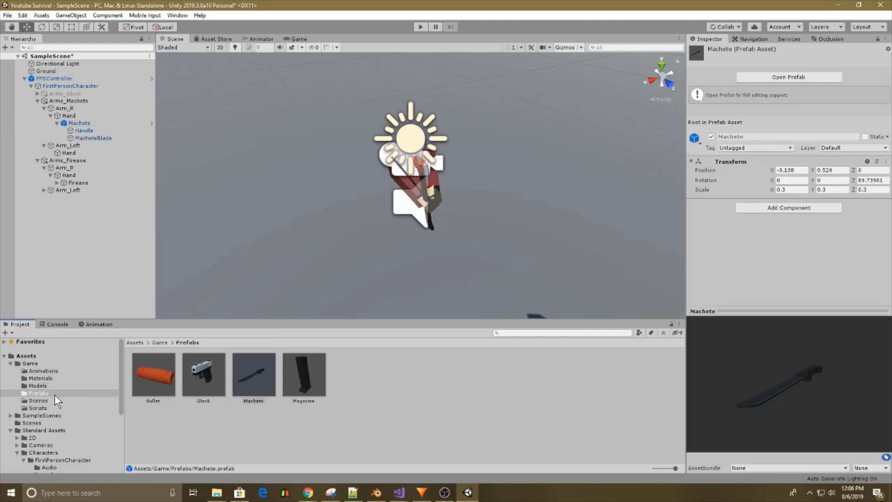
pyautogui.click(84, 131)
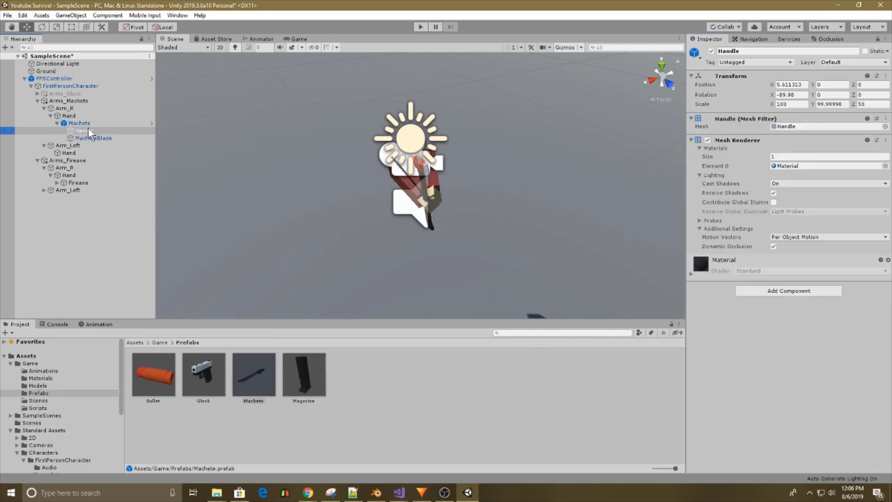
pyautogui.moveTo(78, 183); pyautogui.dragTo(362, 371)
pyautogui.moveTo(785, 386); pyautogui.dragTo(795, 366)
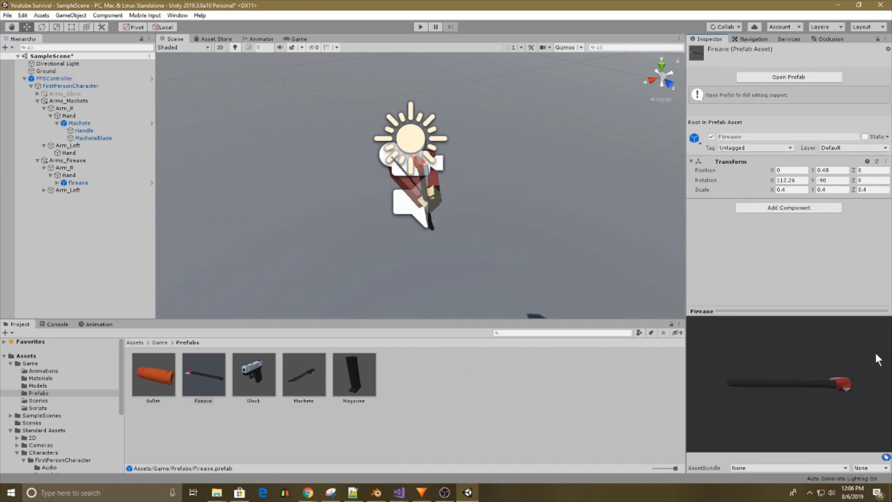
# Collapse Arms_Machete and Arms_Fireaxe, deactivate both objects and clear the selection.
pyautogui.click(38, 101)
pyautogui.click(38, 109)
pyautogui.click(60, 102)
pyautogui.keyDown('shift'); pyautogui.click(62, 108); pyautogui.keyUp('shift')
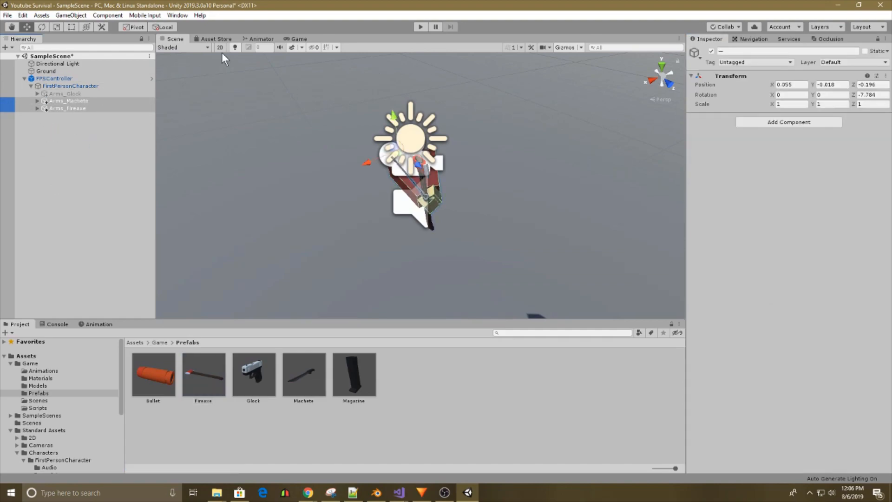
pyautogui.click(711, 51)
pyautogui.moveTo(231, 181); pyautogui.dragTo(448, 148, button='right')
pyautogui.press('w')
pyautogui.click(491, 131)
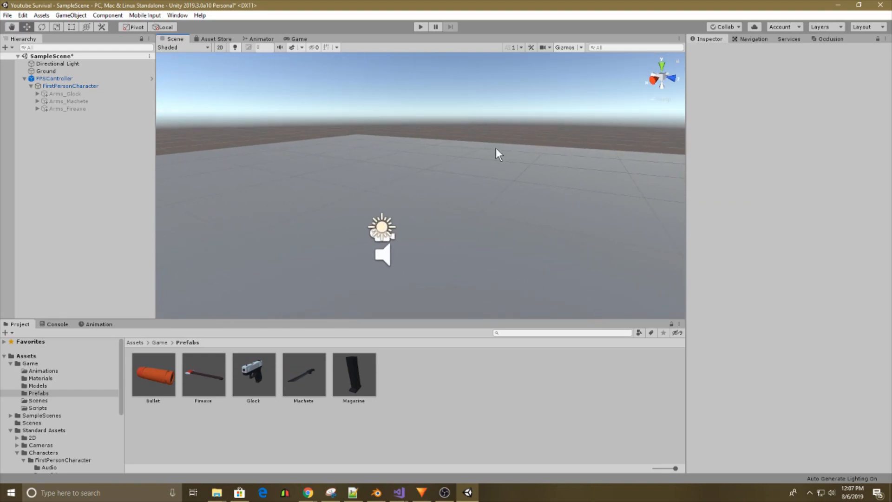